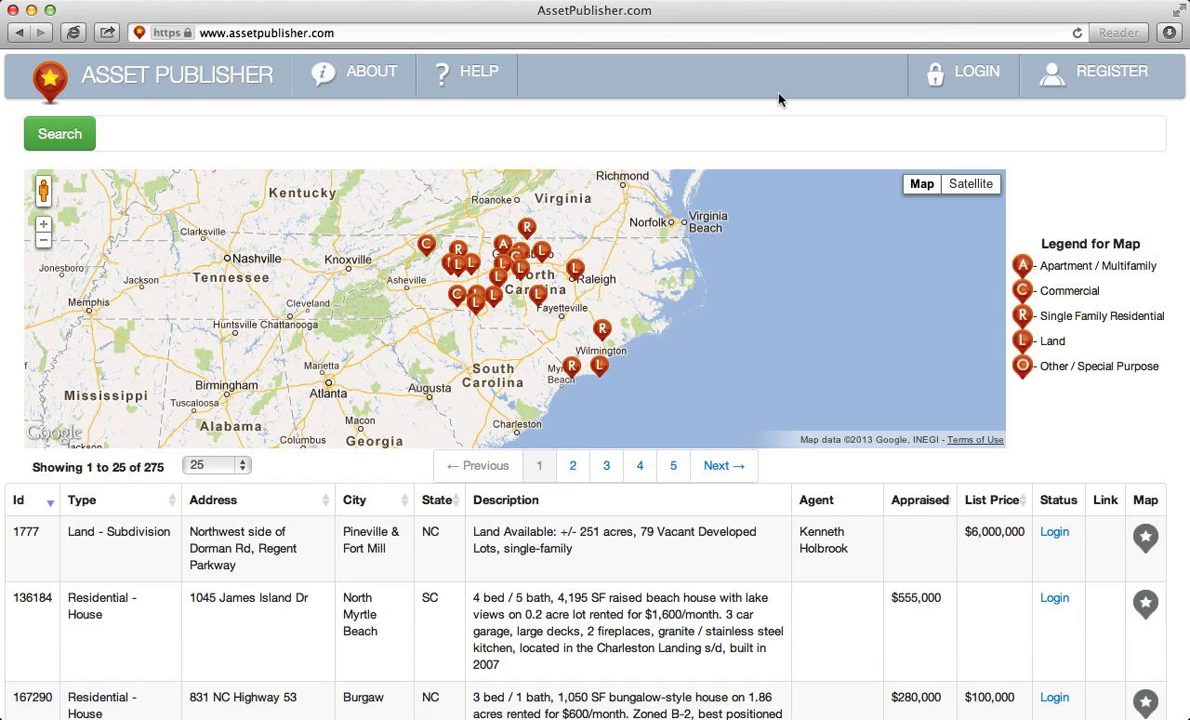
# - Log in to Asset Publisher with the manager account's e-mail and password
pyautogui.click(977, 82)
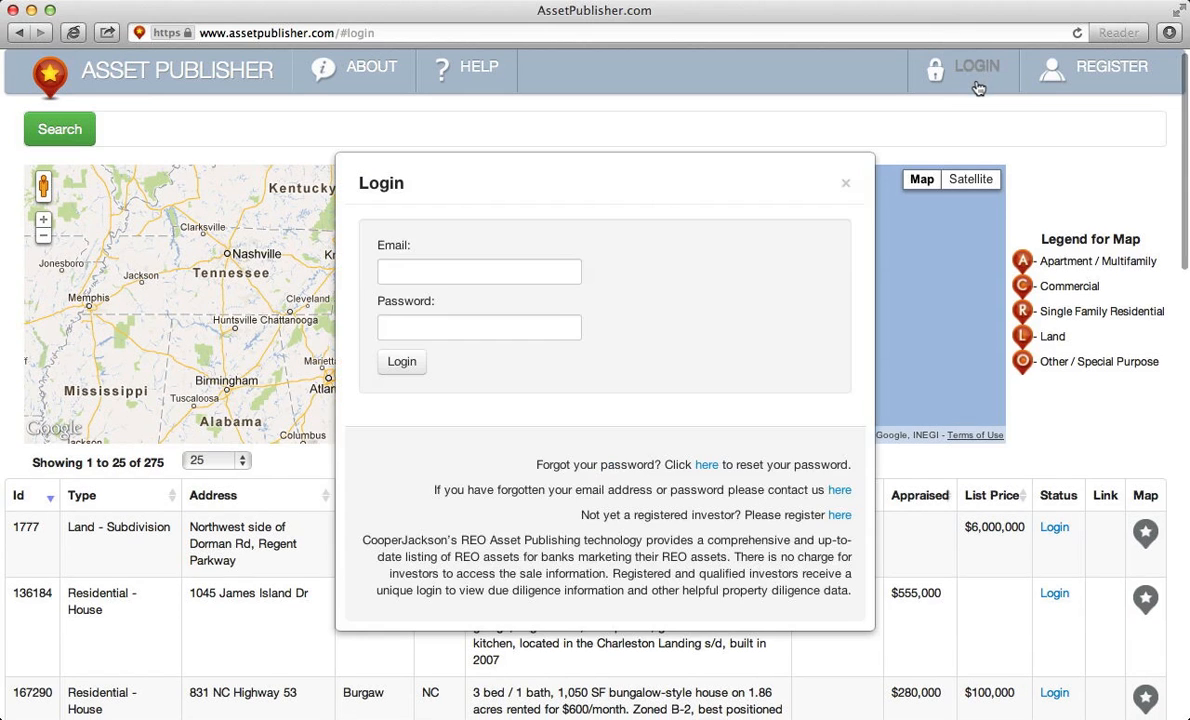
pyautogui.click(537, 266)
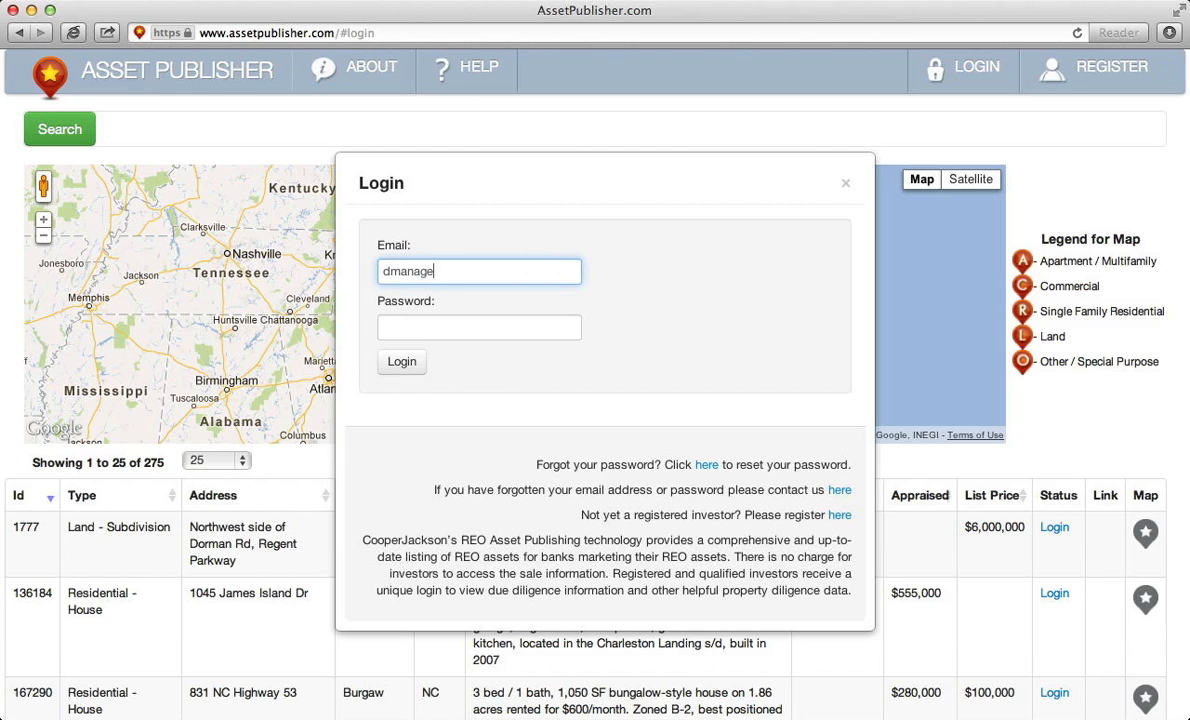
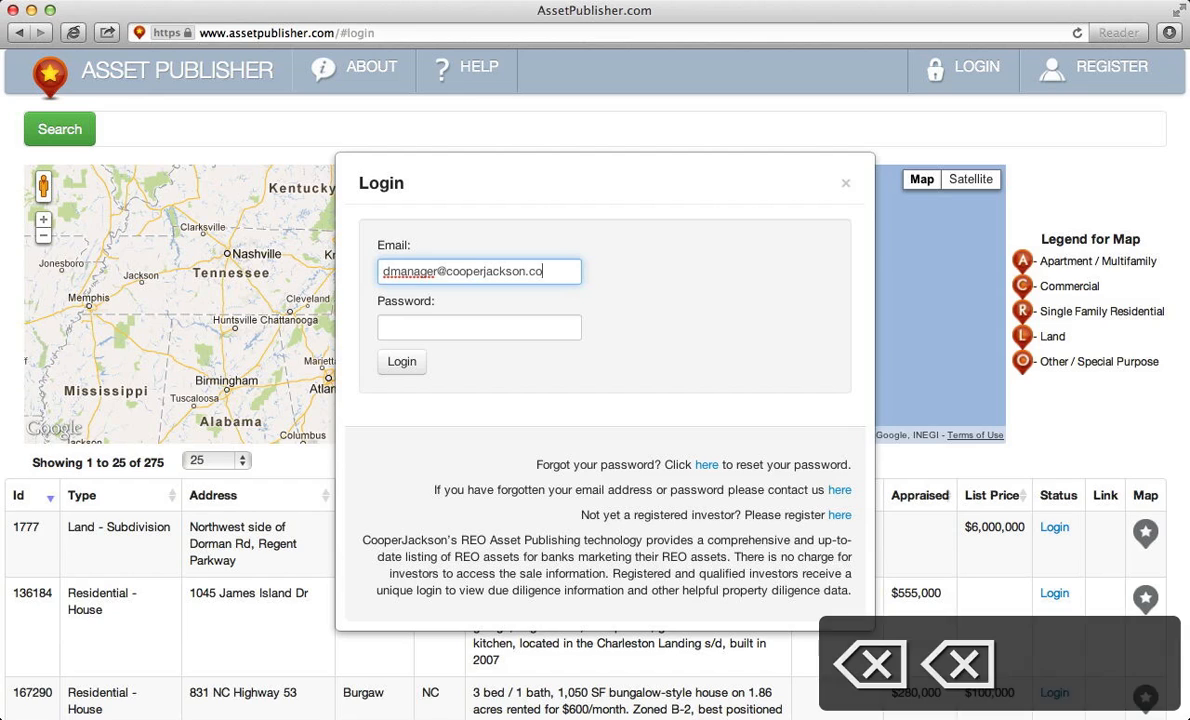
pyautogui.press('Tab')
pyautogui.write('p•••••')
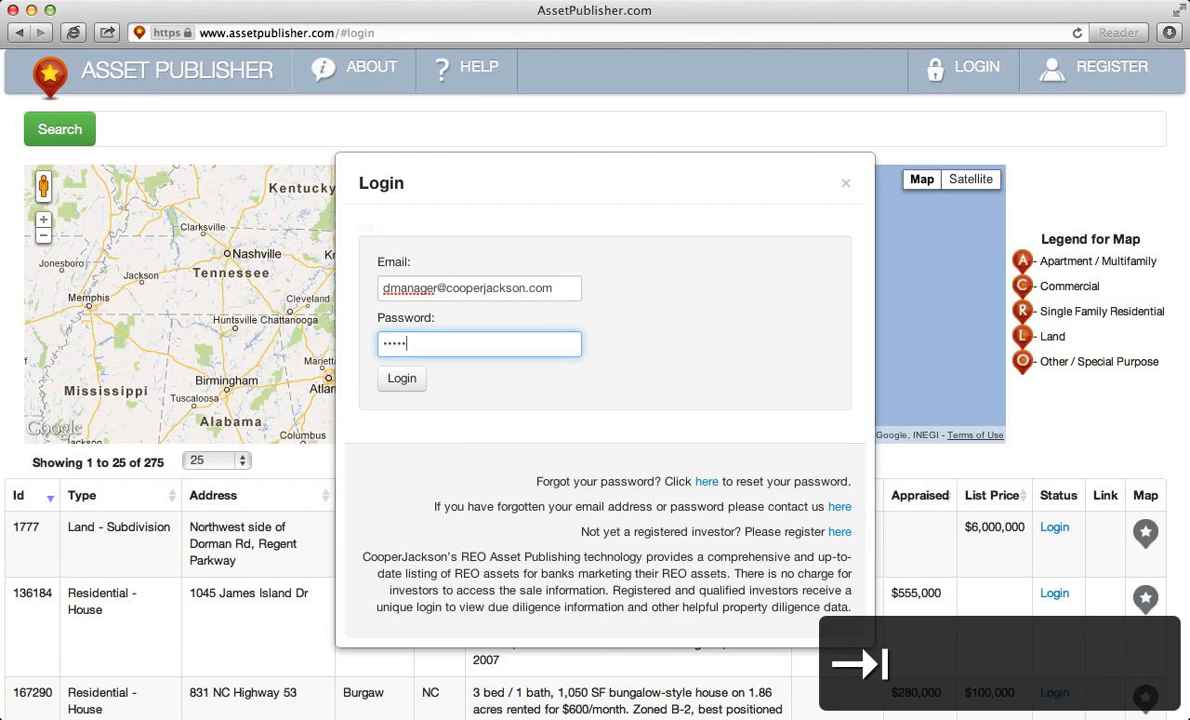
pyautogui.press('Return')
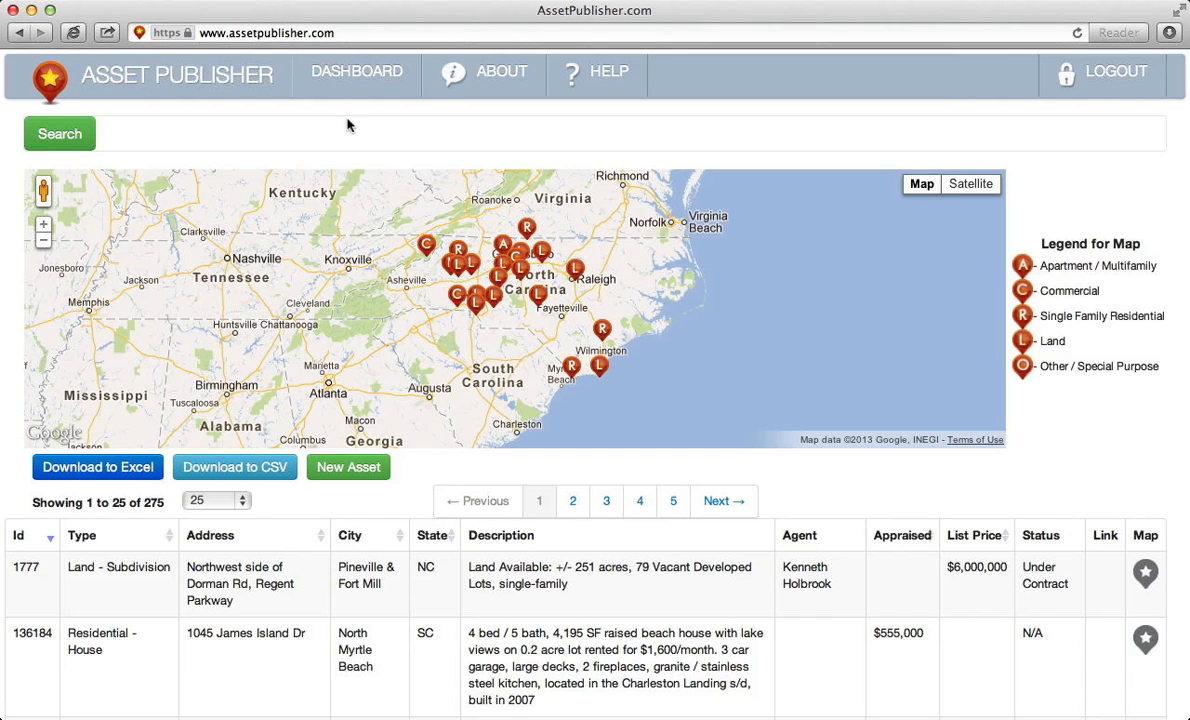
# - Open the Demo Bank Loan Sale project from the manager dashboard
pyautogui.click(353, 77)
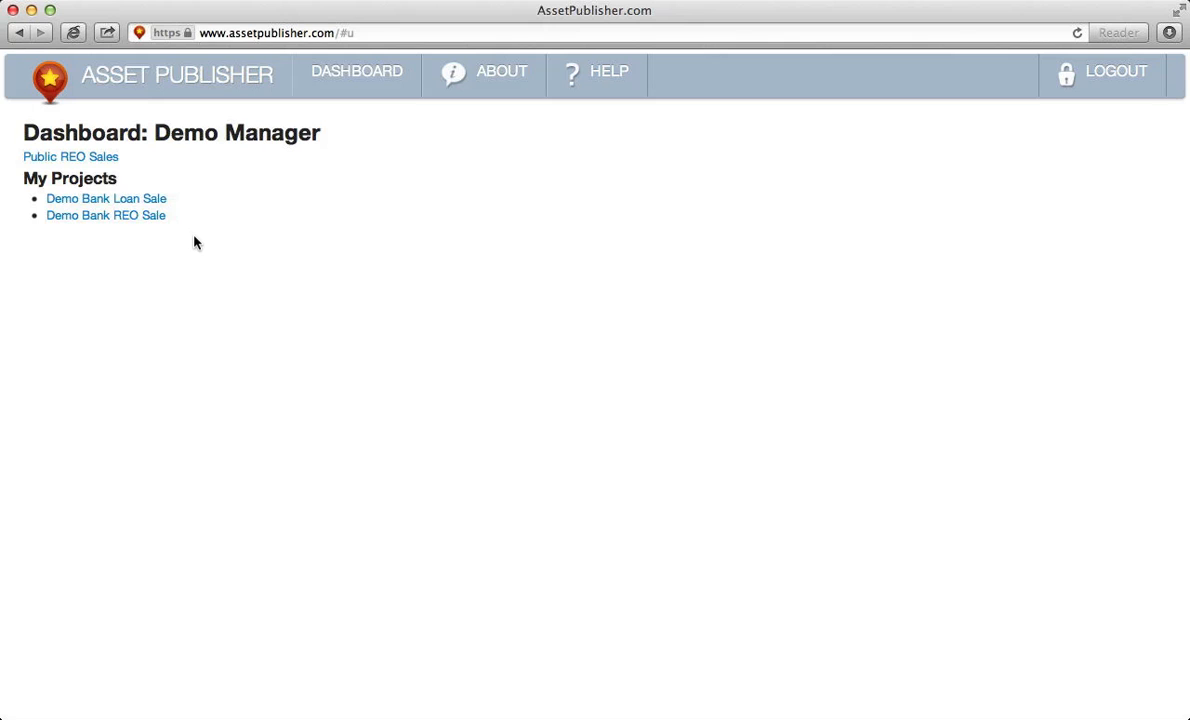
pyautogui.click(146, 199)
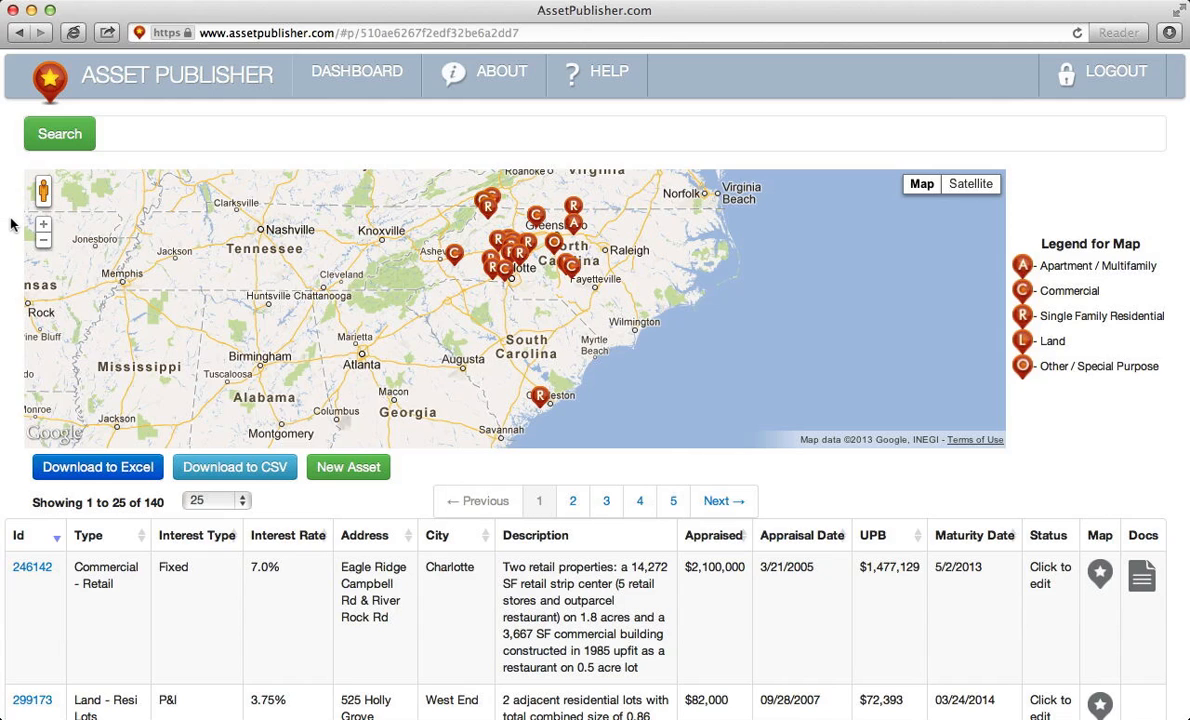
# - Open asset 246142 and change its city from Charlotte to Concord
pyautogui.click(39, 573)
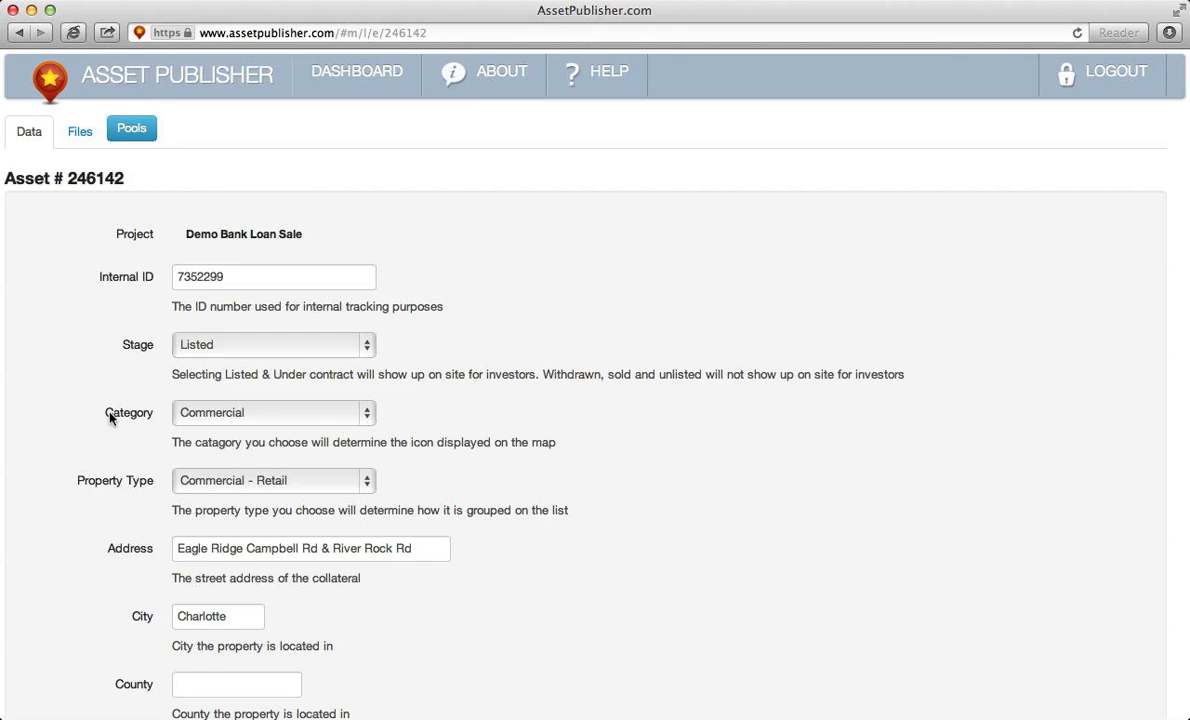
pyautogui.scroll(-2, 110, 418)
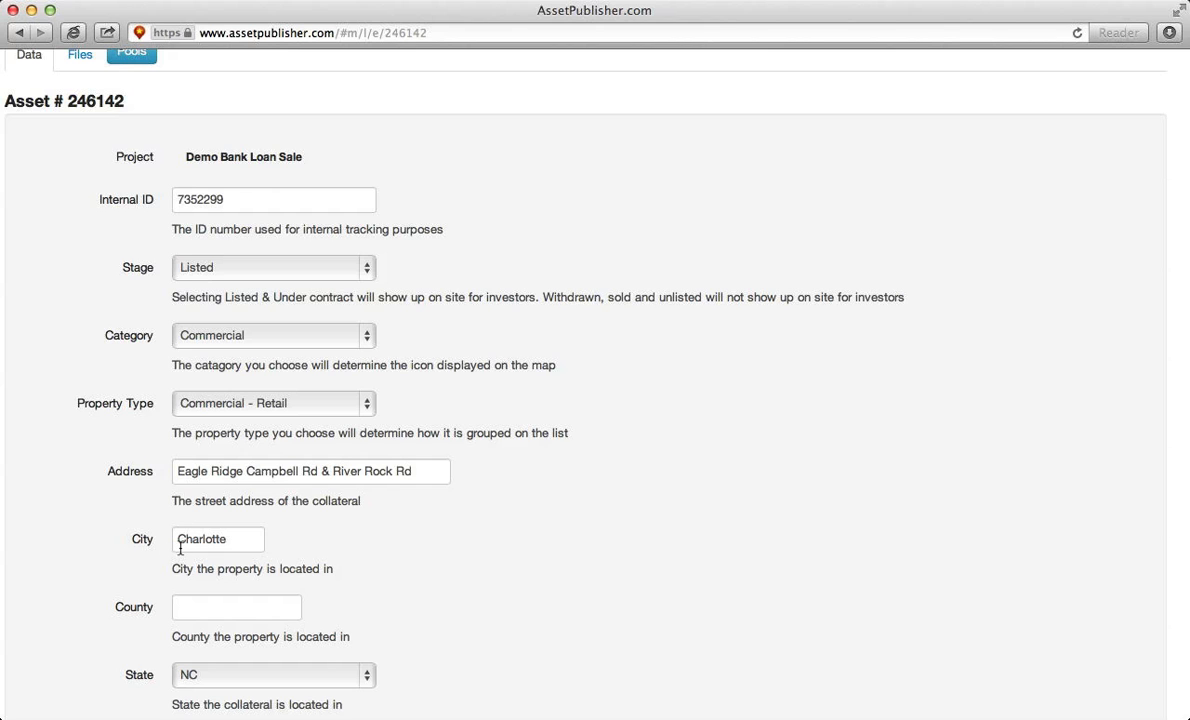
pyautogui.scroll(-5, 160, 560)
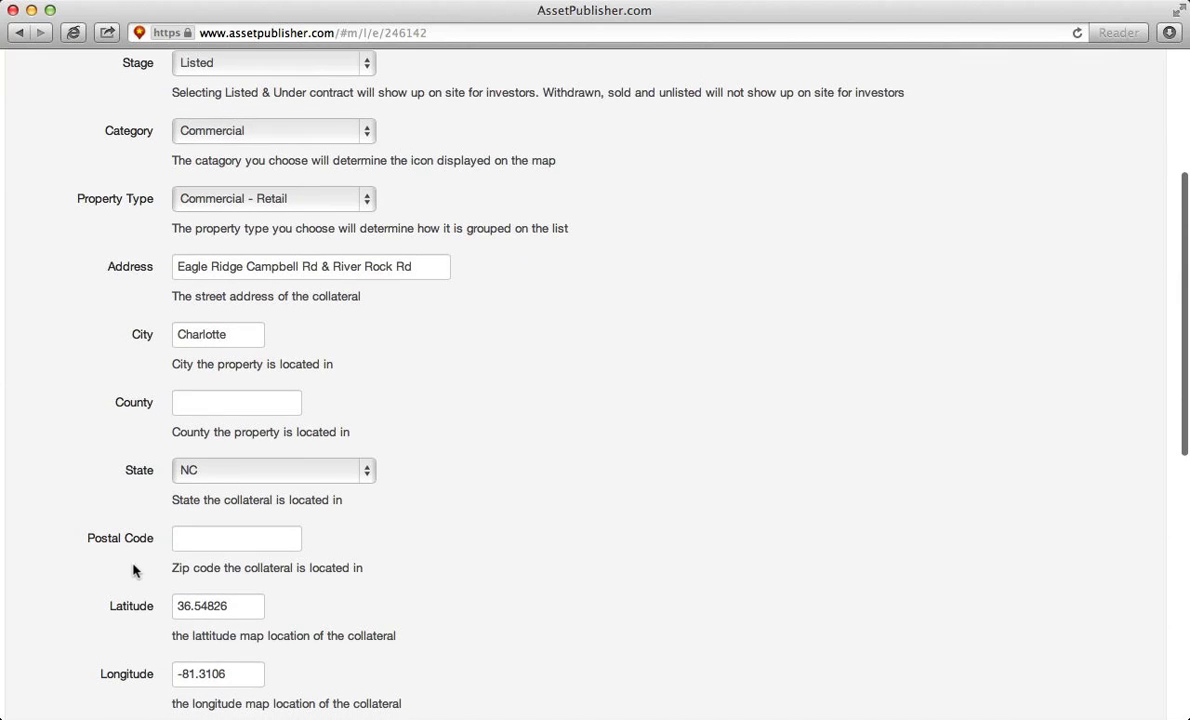
pyautogui.doubleClick(210, 332)
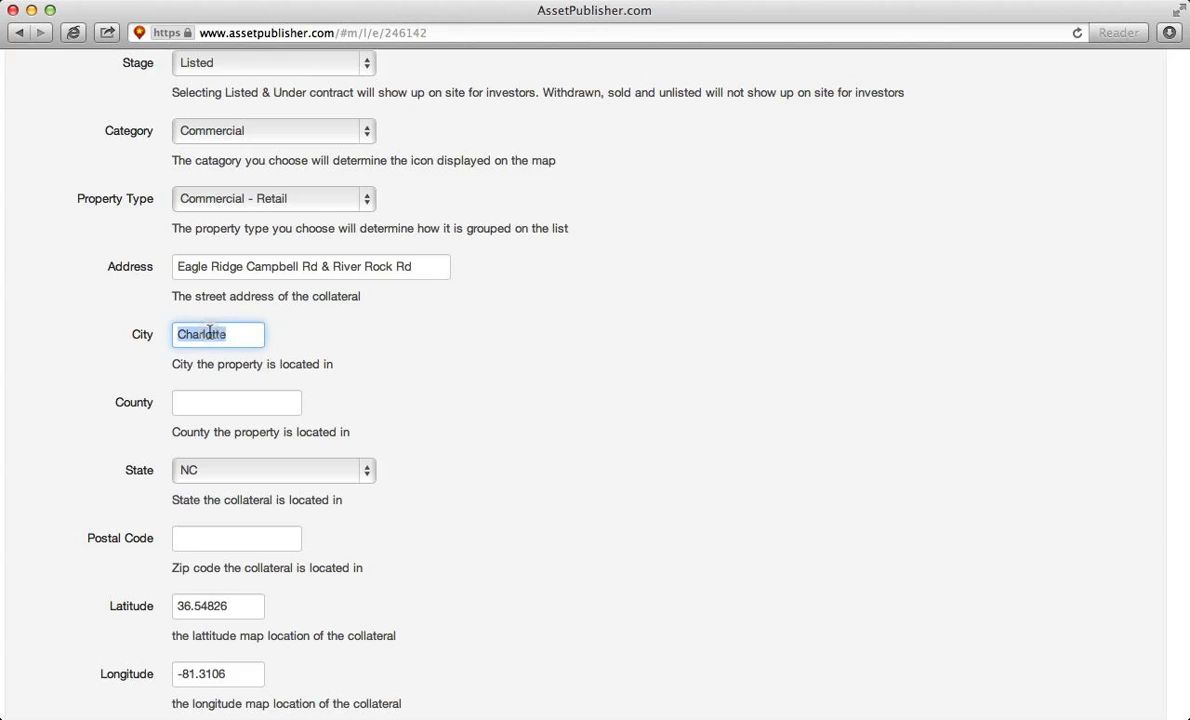
pyautogui.write('Concord')
# - Raise the appraised value to $2,200,000 and save the asset
pyautogui.scroll(-9, 217, 373)
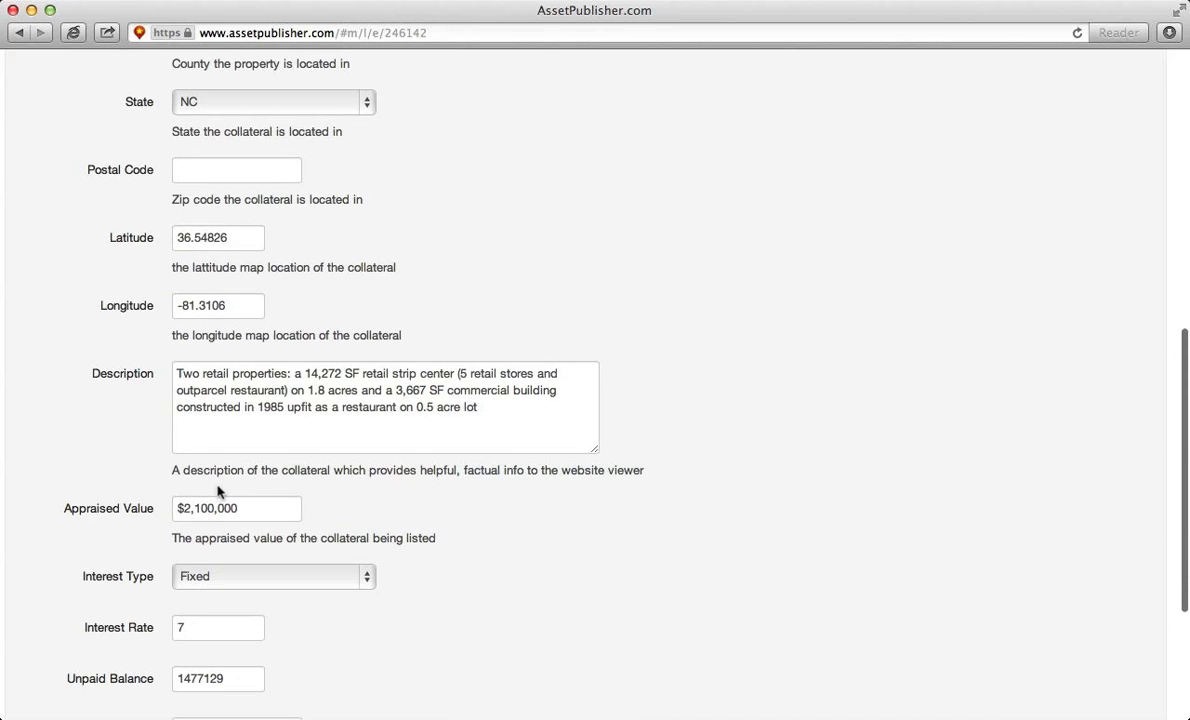
pyautogui.click(200, 508)
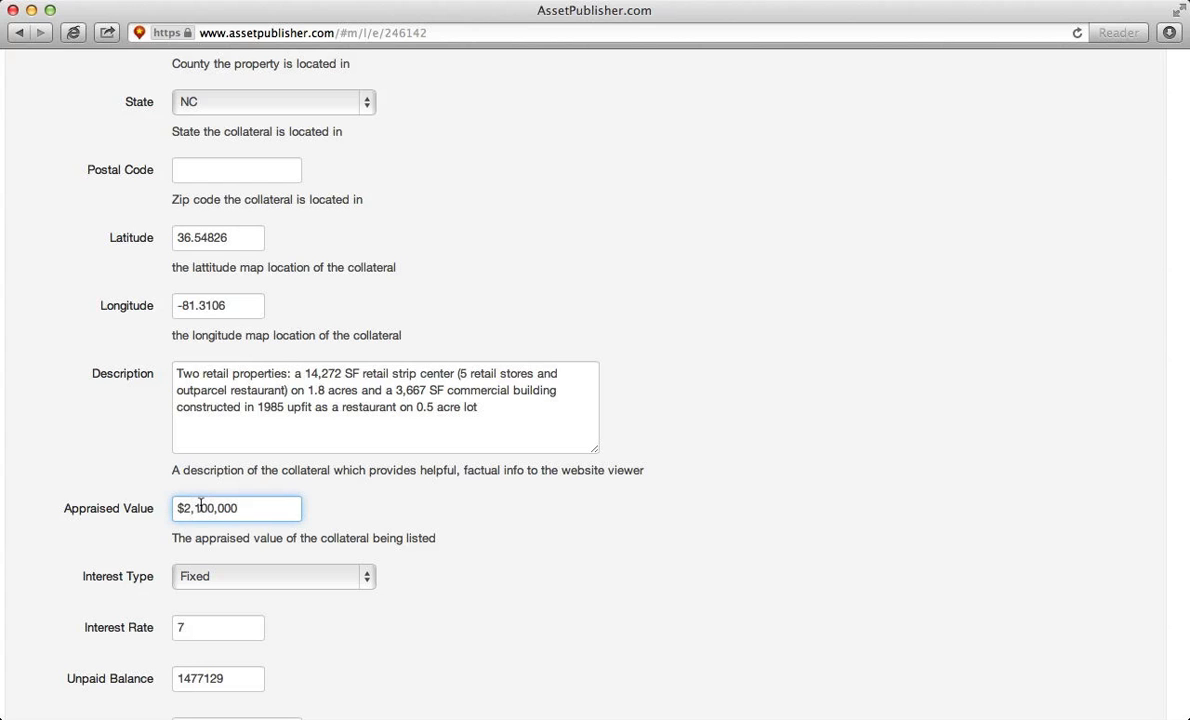
pyautogui.press('BackSpace')
pyautogui.write('2')
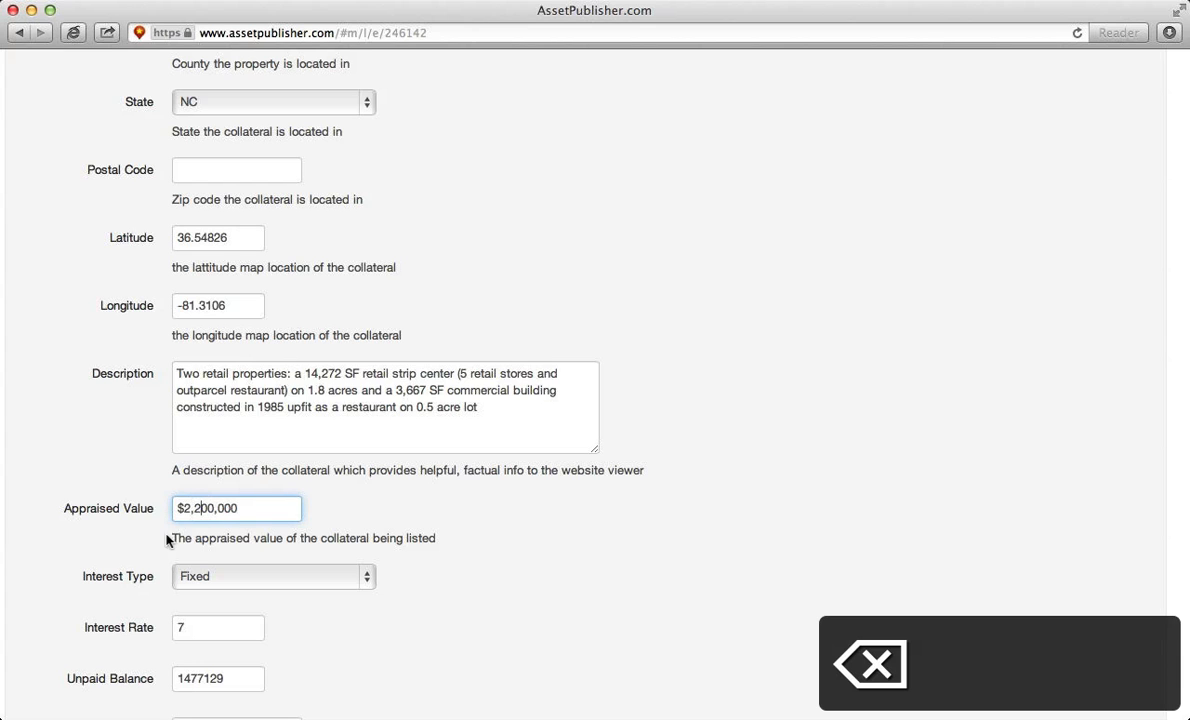
pyautogui.scroll(-5, 148, 545)
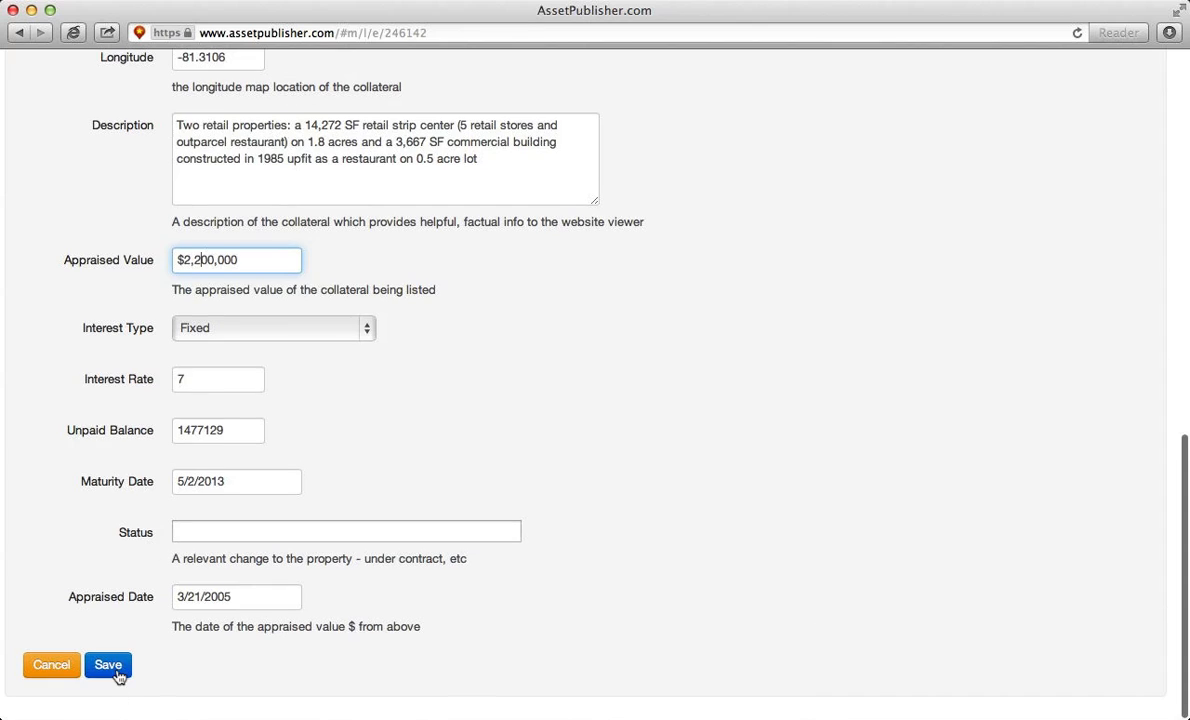
pyautogui.click(112, 665)
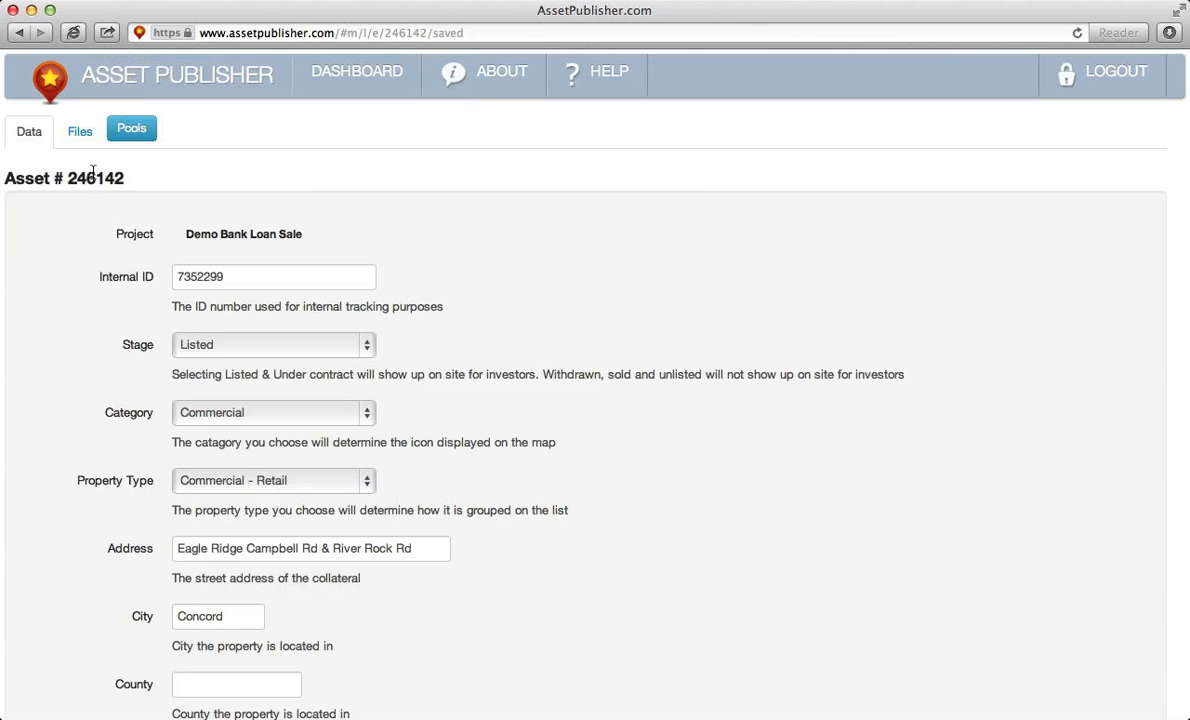
# - Upload Financial Statement.xls from the Finder Upload folder to asset 246142's files
pyautogui.click(80, 141)
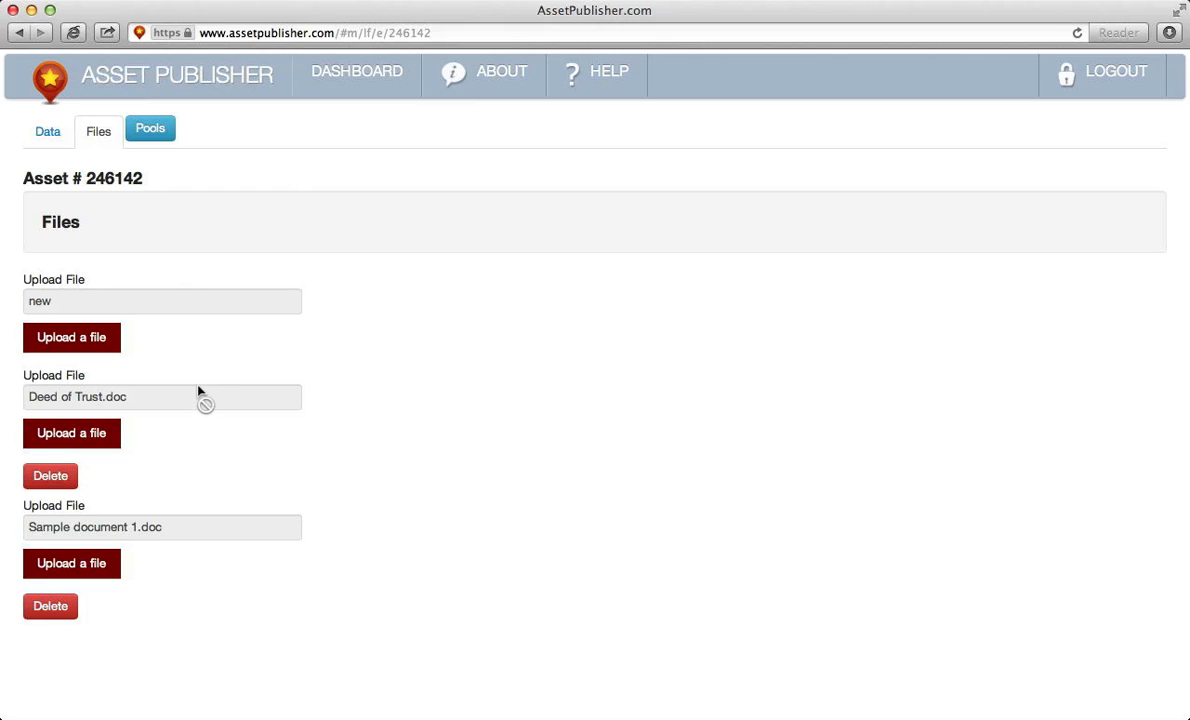
pyautogui.press('super+Tab')
pyautogui.press('super+Tab')
pyautogui.press('super+Tab')
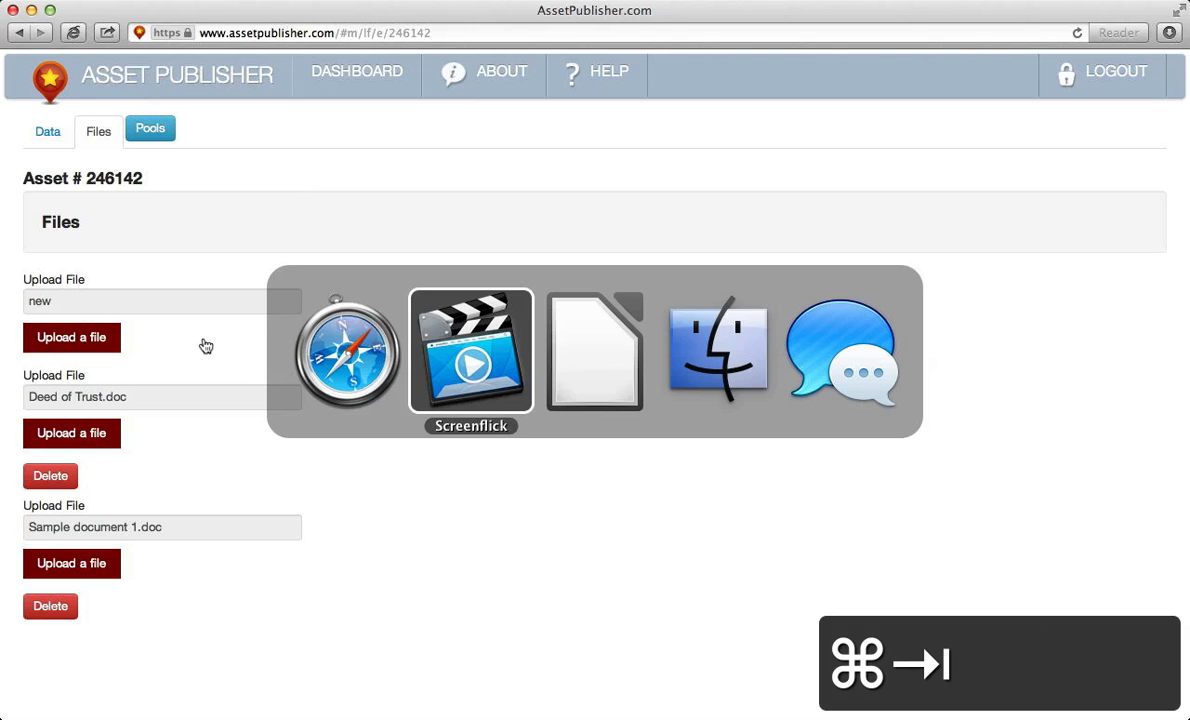
pyautogui.click(934, 458)
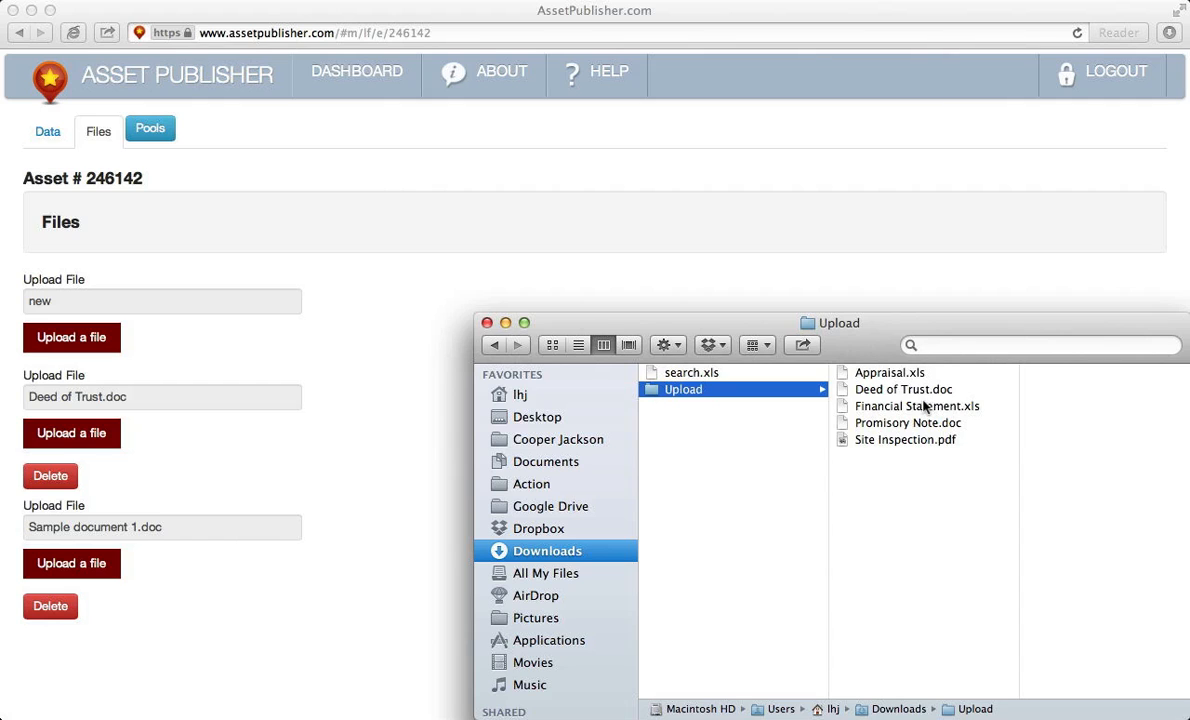
pyautogui.moveTo(858, 406); pyautogui.dragTo(284, 343)
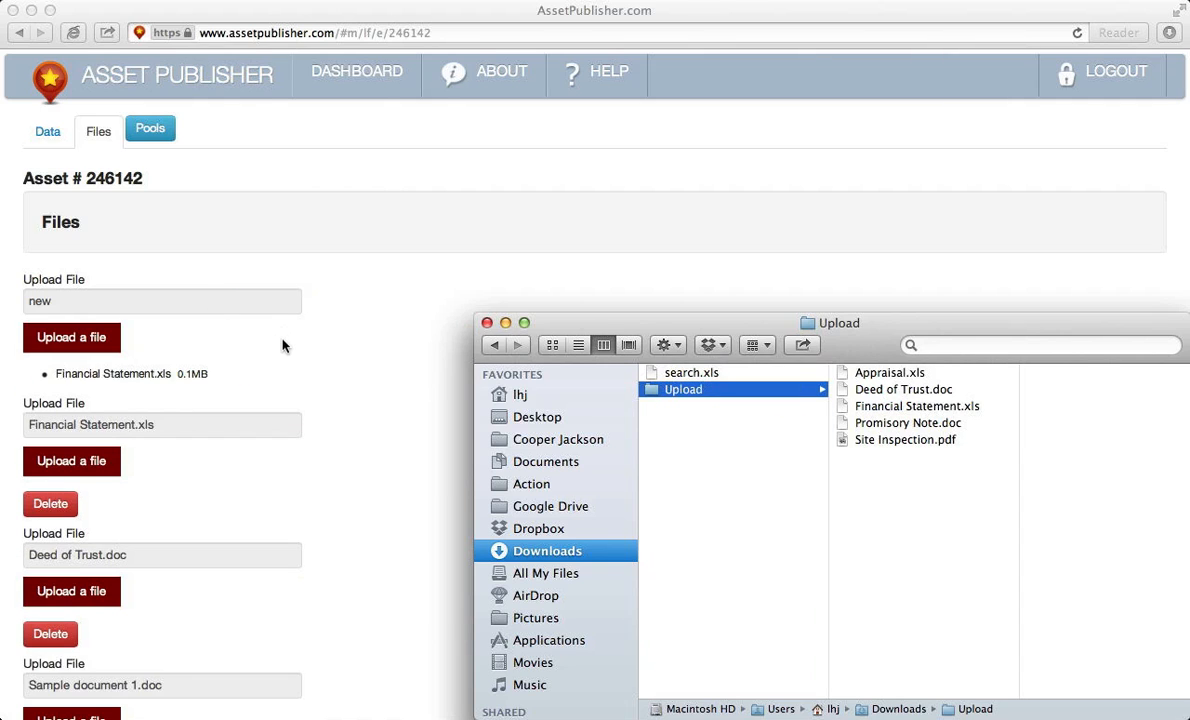
pyautogui.click(284, 345)
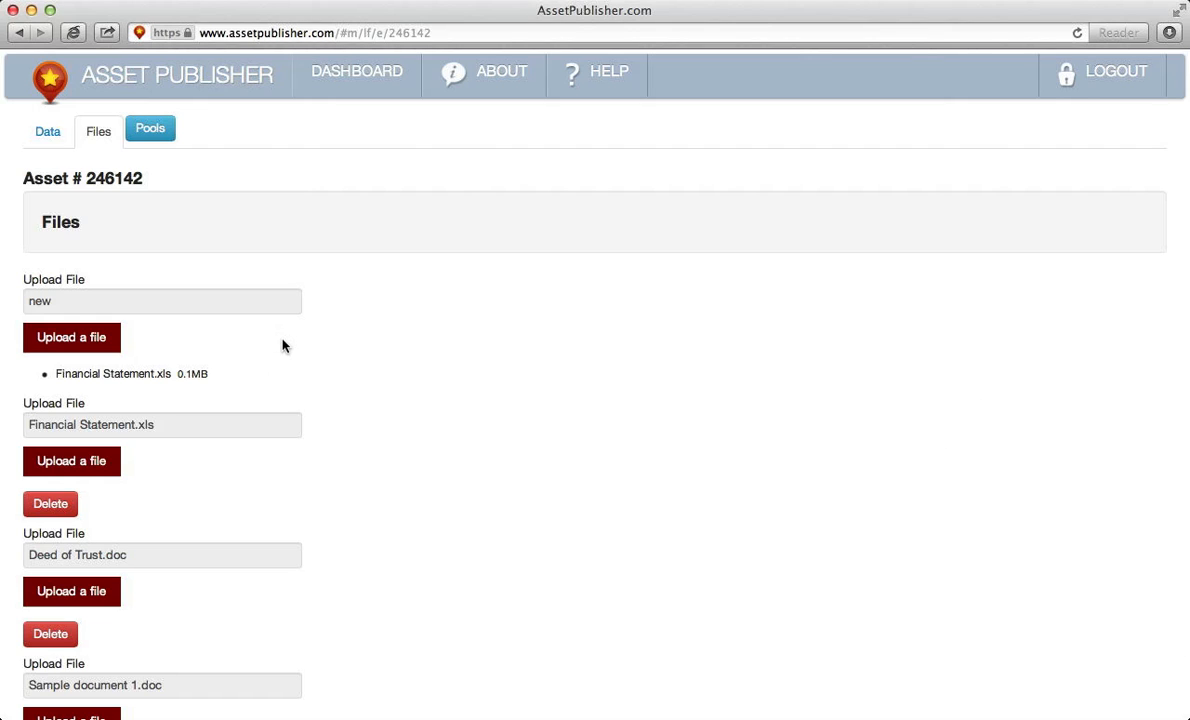
# - Delete Deed of Trust.doc, Financial Statement.xls and Sample document 1.doc from the asset
pyautogui.click(58, 636)
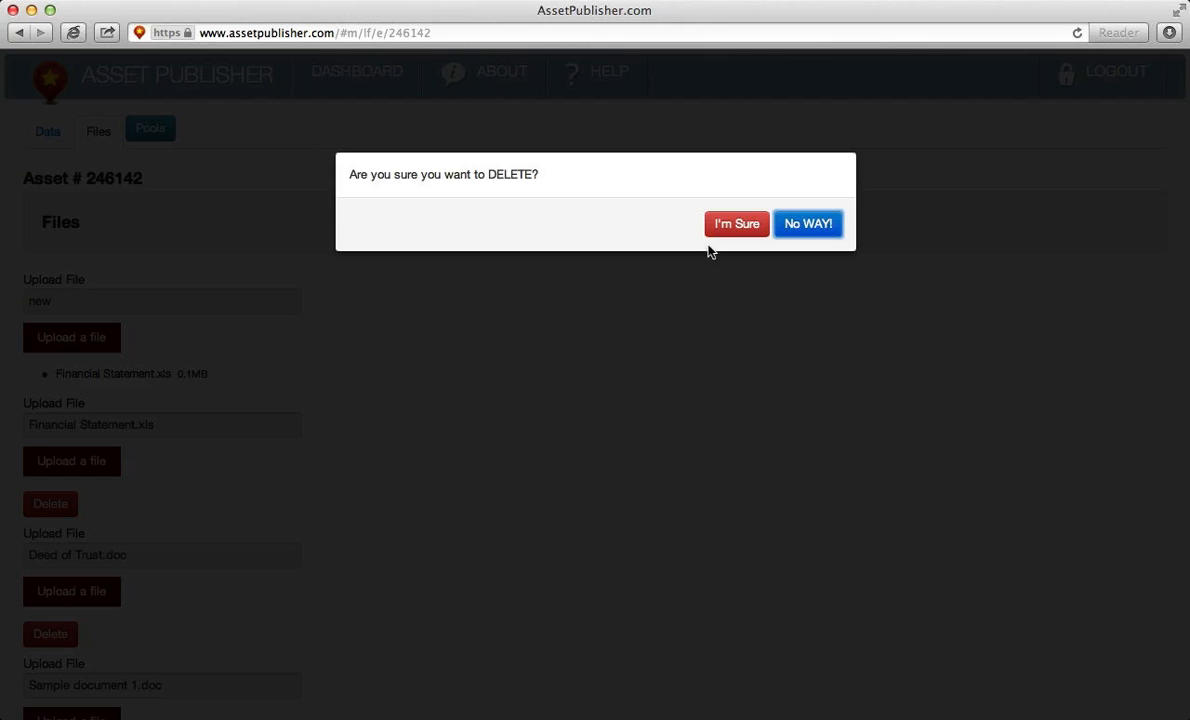
pyautogui.click(722, 222)
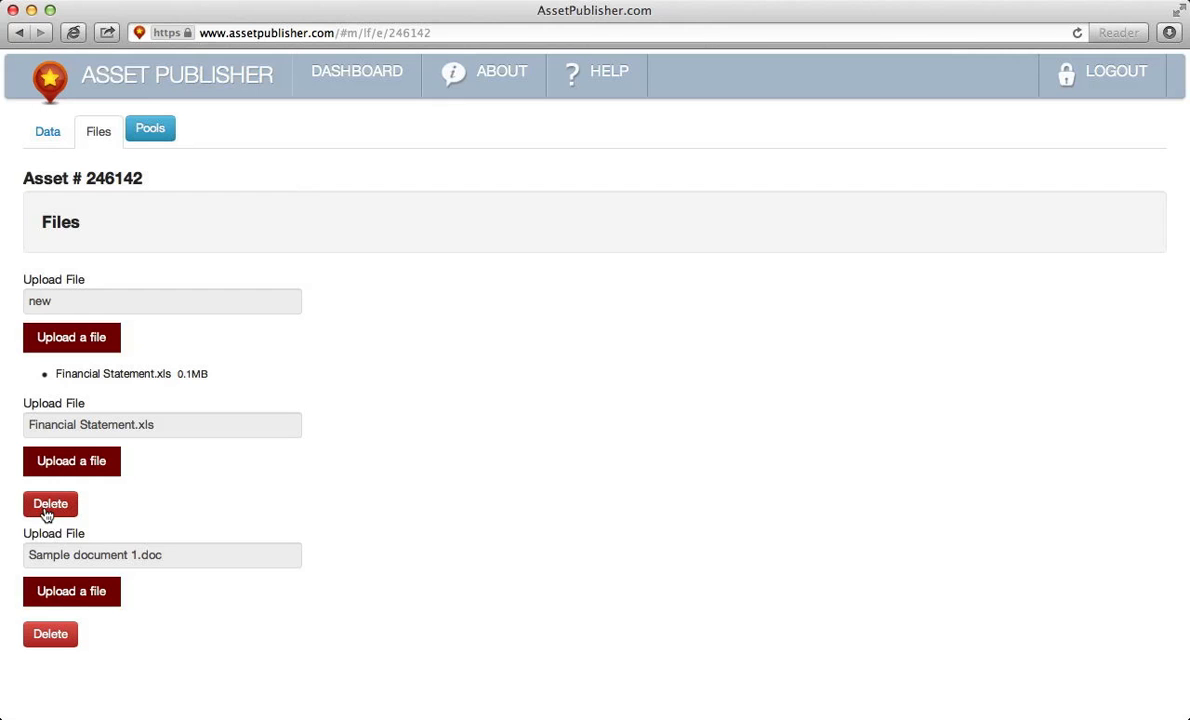
pyautogui.click(45, 510)
pyautogui.click(725, 228)
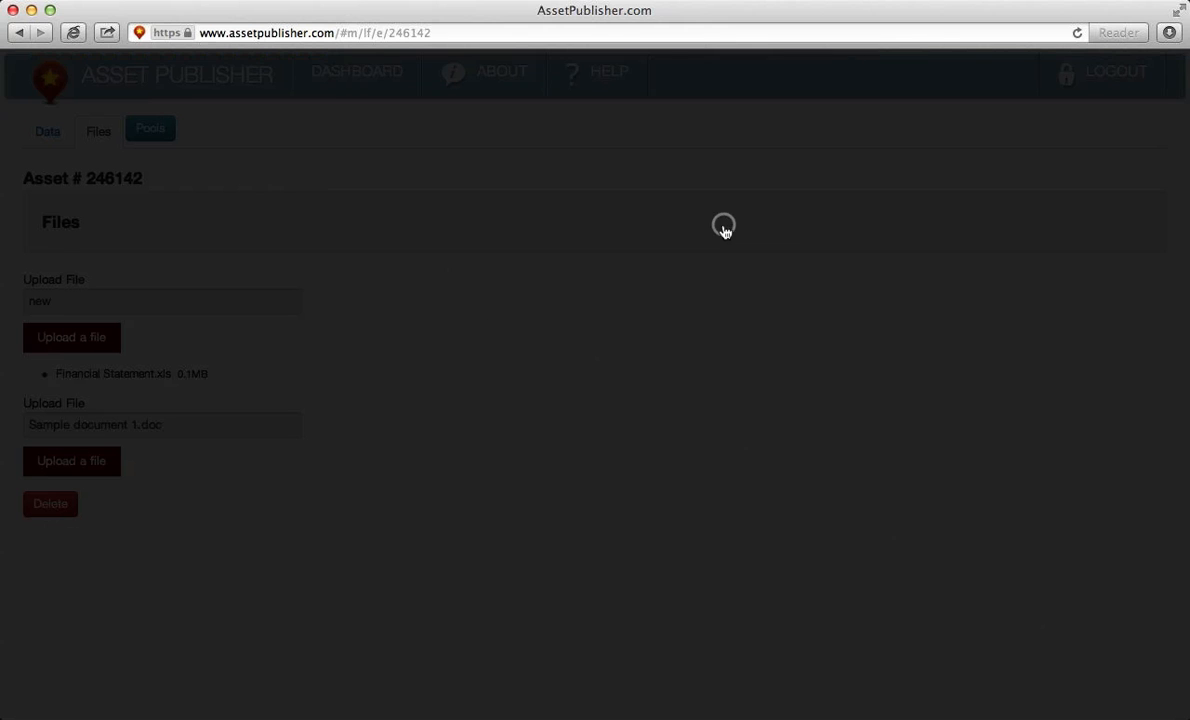
pyautogui.click(52, 506)
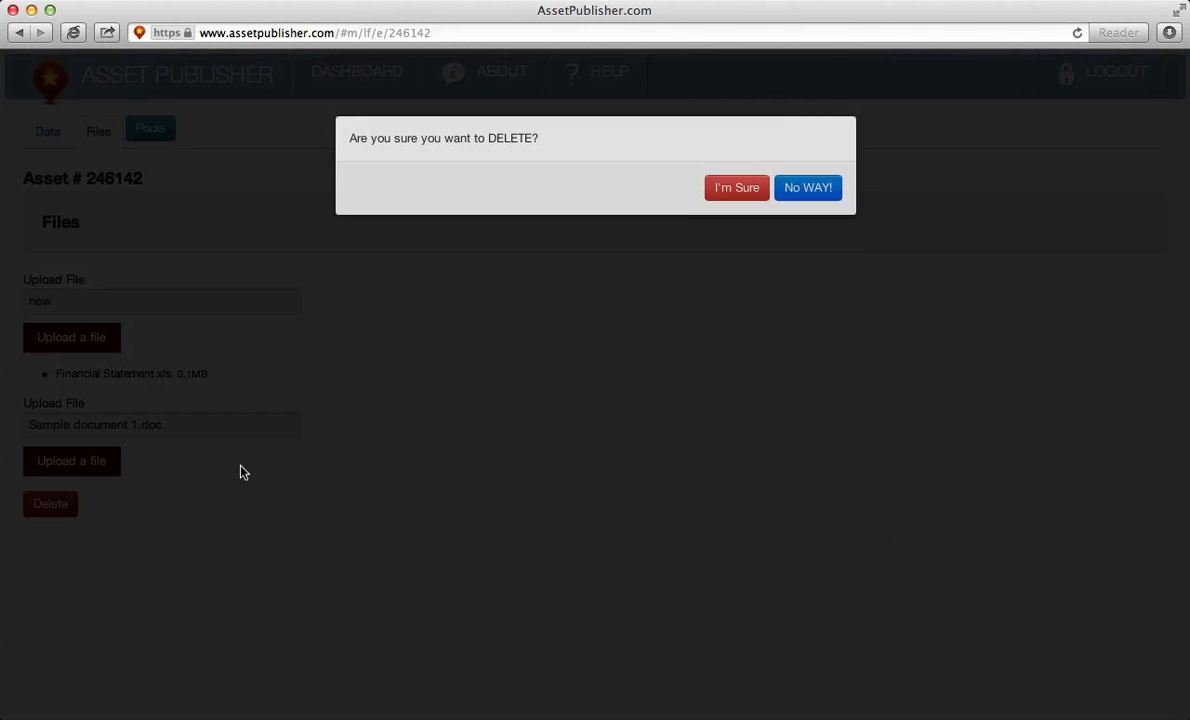
pyautogui.click(724, 226)
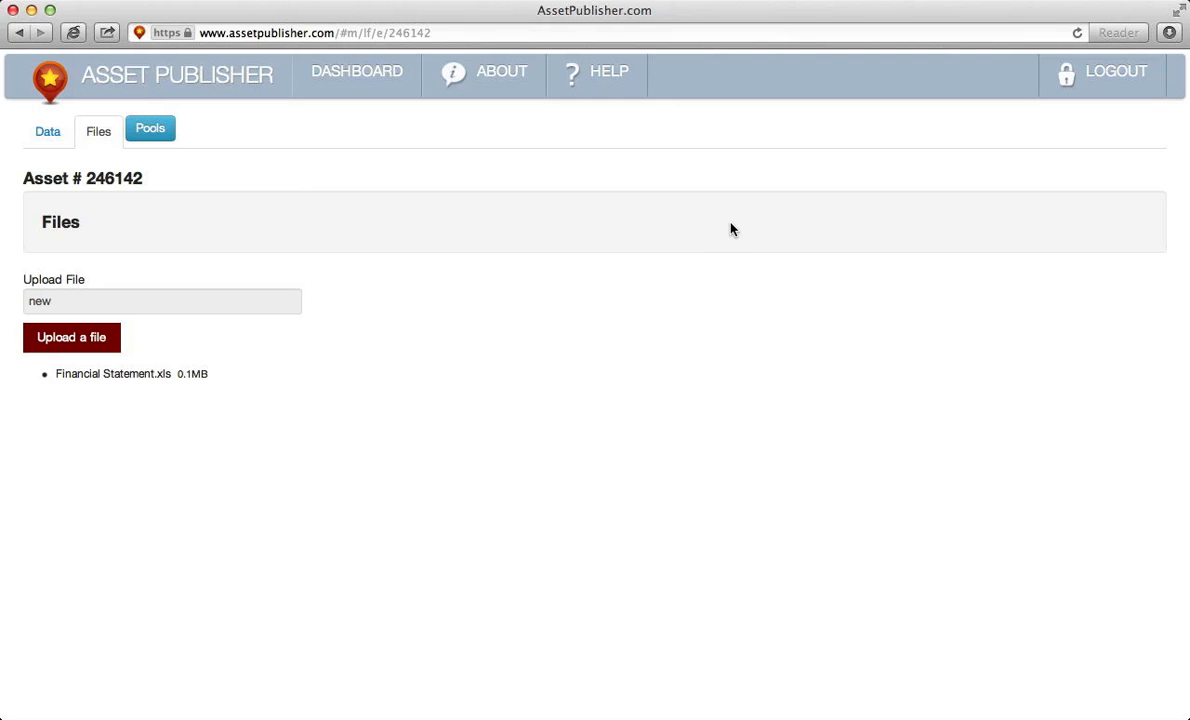
pyautogui.press('super+Tab')
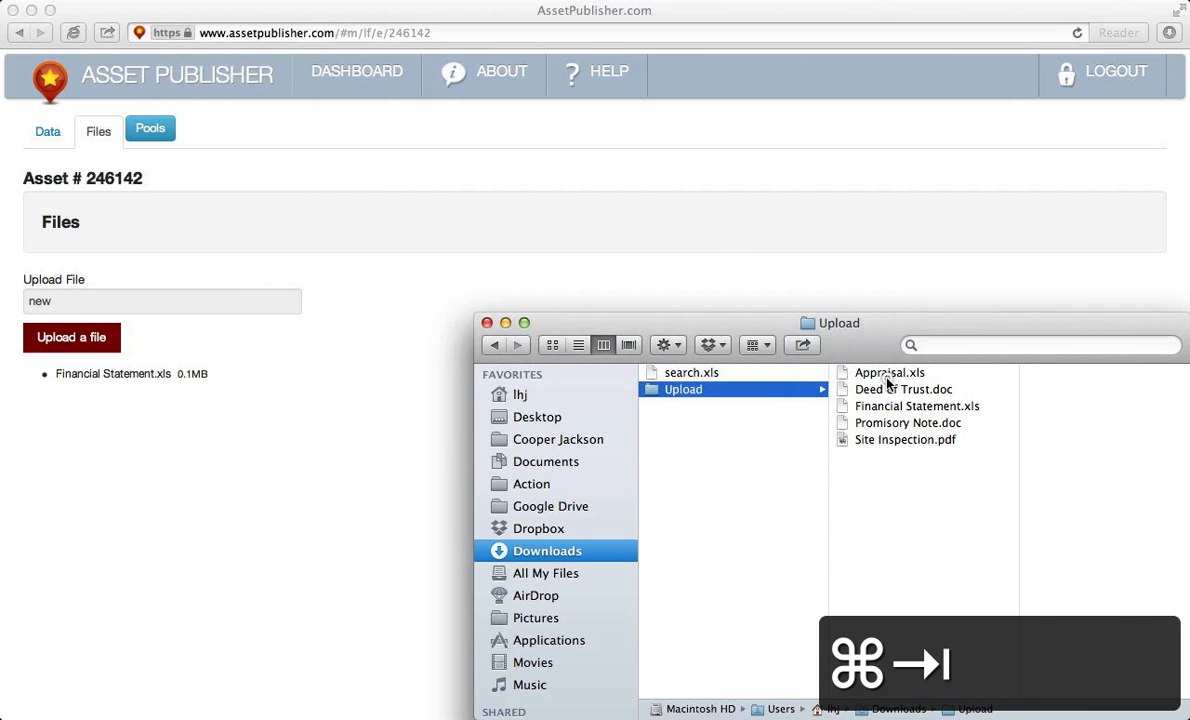
# - Upload Appraisal.xls, Deed of Trust.doc, Financial Statement.xls, Promisory Note.doc and Site Inspection.pdf together from Finder
pyautogui.click(887, 377)
pyautogui.keyDown('shift'); pyautogui.click(871, 441); pyautogui.keyUp('shift')
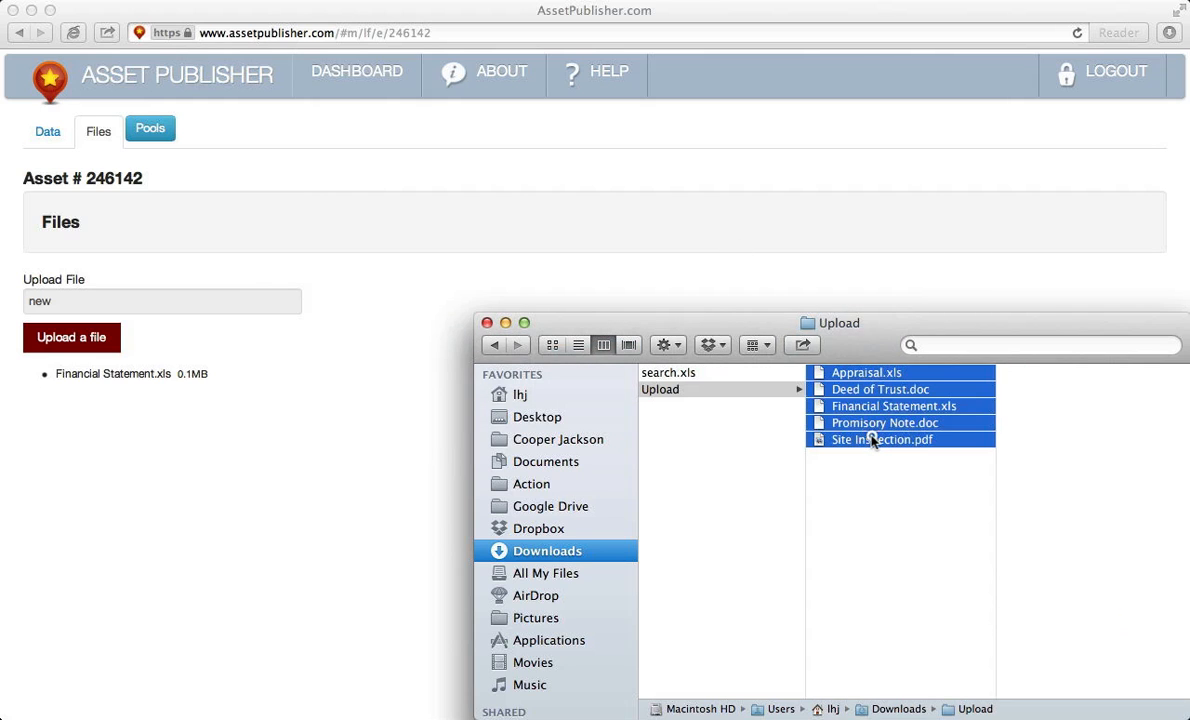
pyautogui.moveTo(871, 441); pyautogui.dragTo(370, 375)
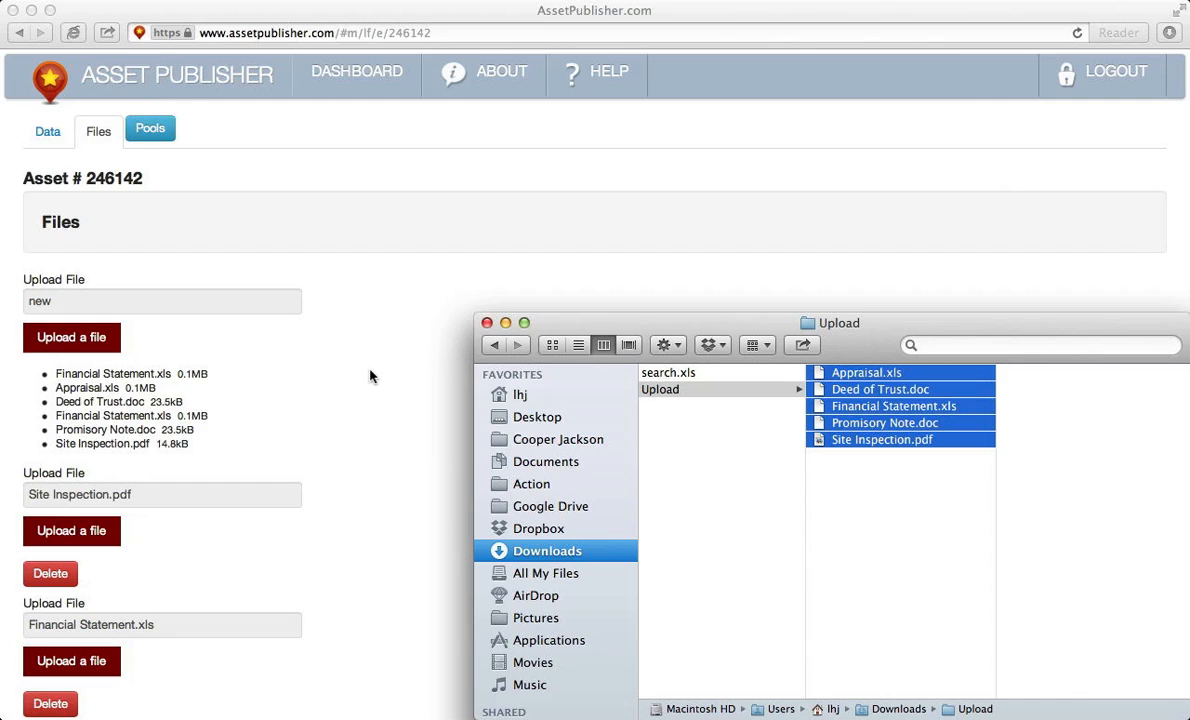
pyautogui.click(370, 375)
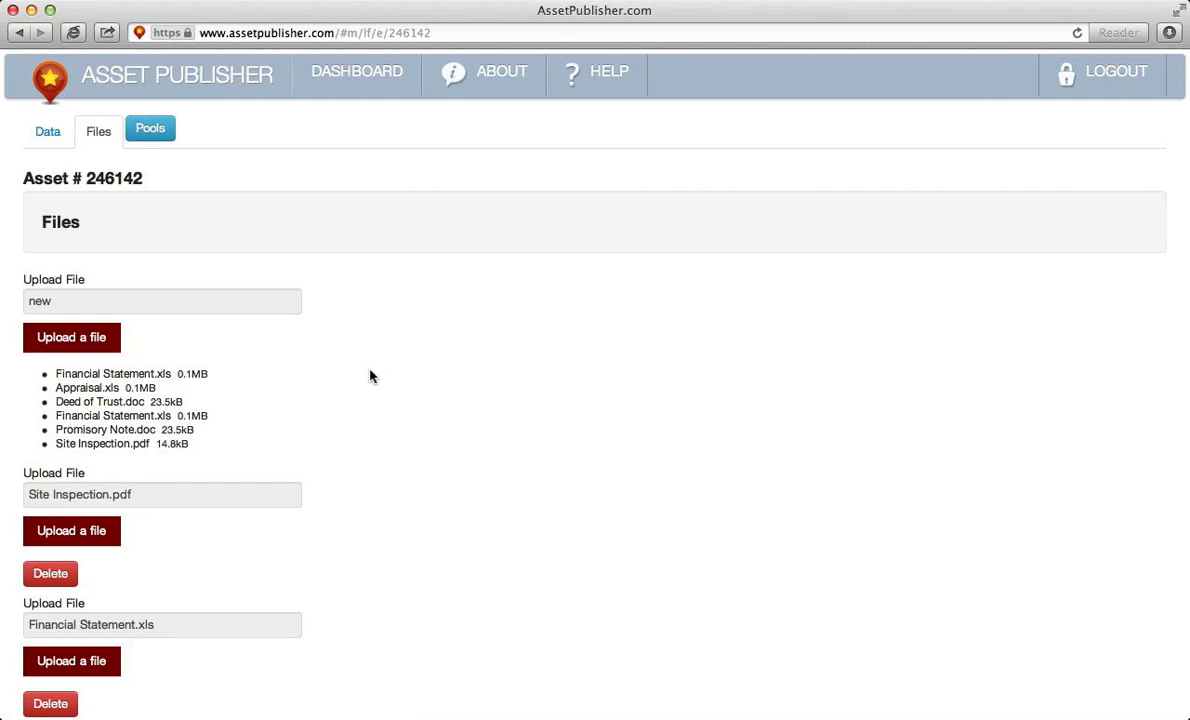
# - Create a Cashflowing Commercial pool and tick it for asset 246142
pyautogui.click(158, 133)
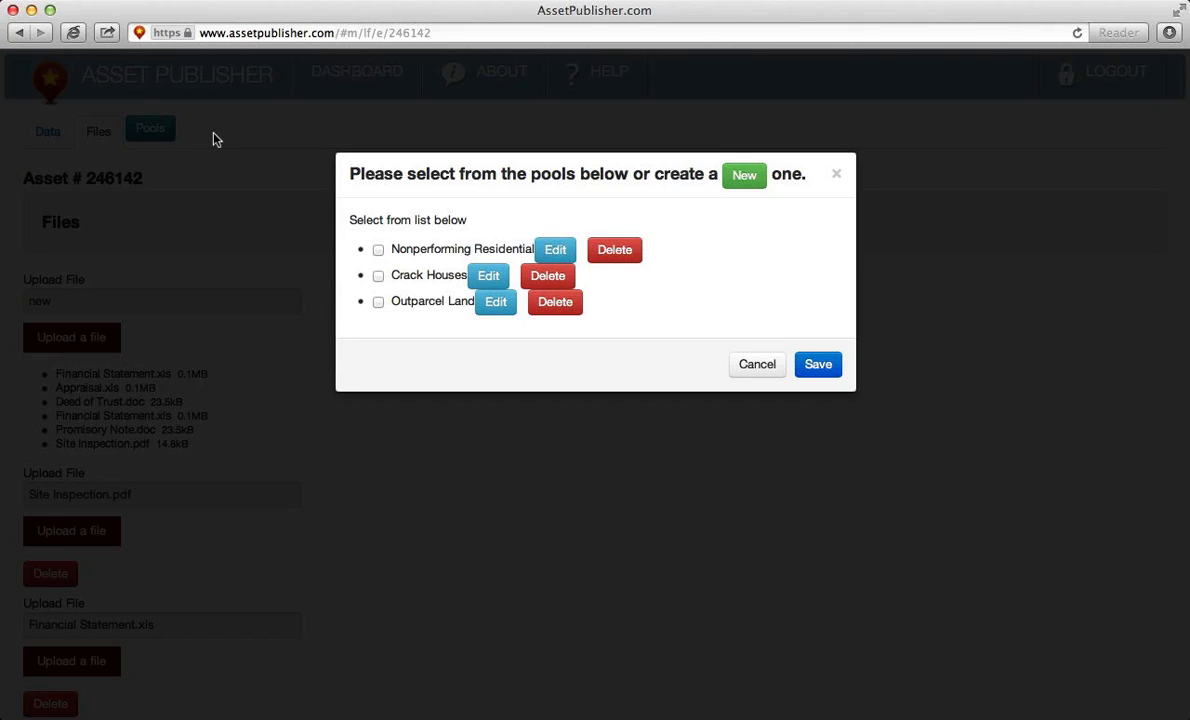
pyautogui.click(745, 182)
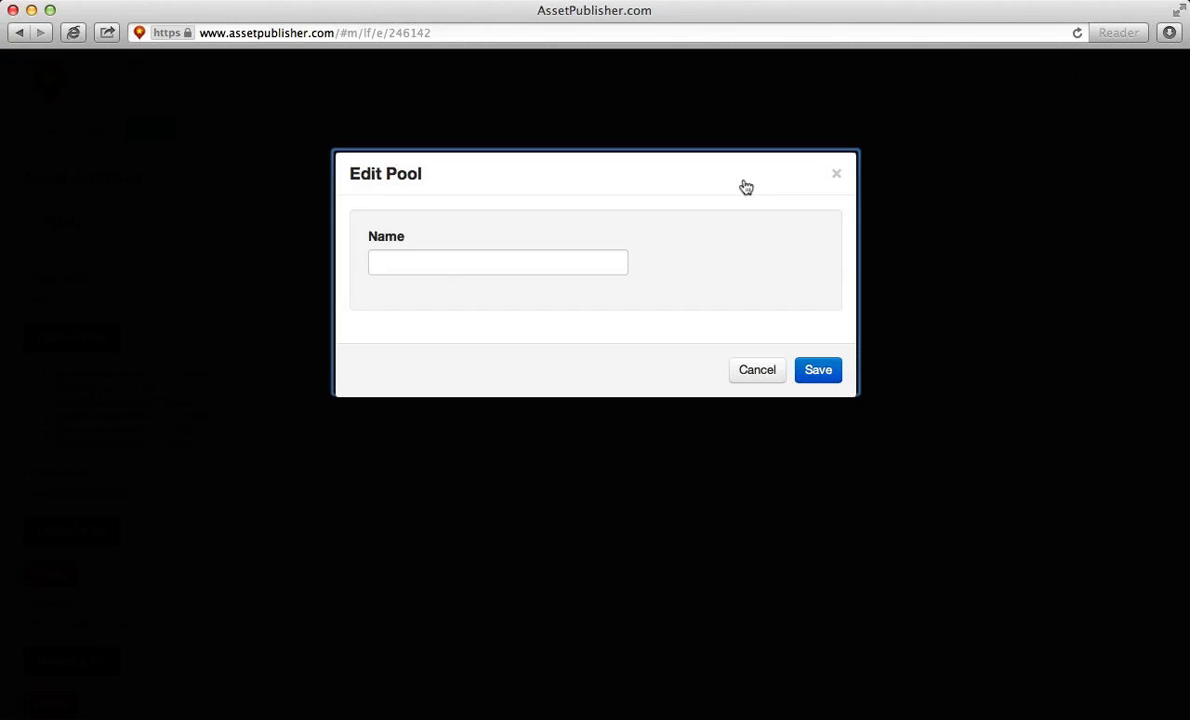
pyautogui.click(537, 253)
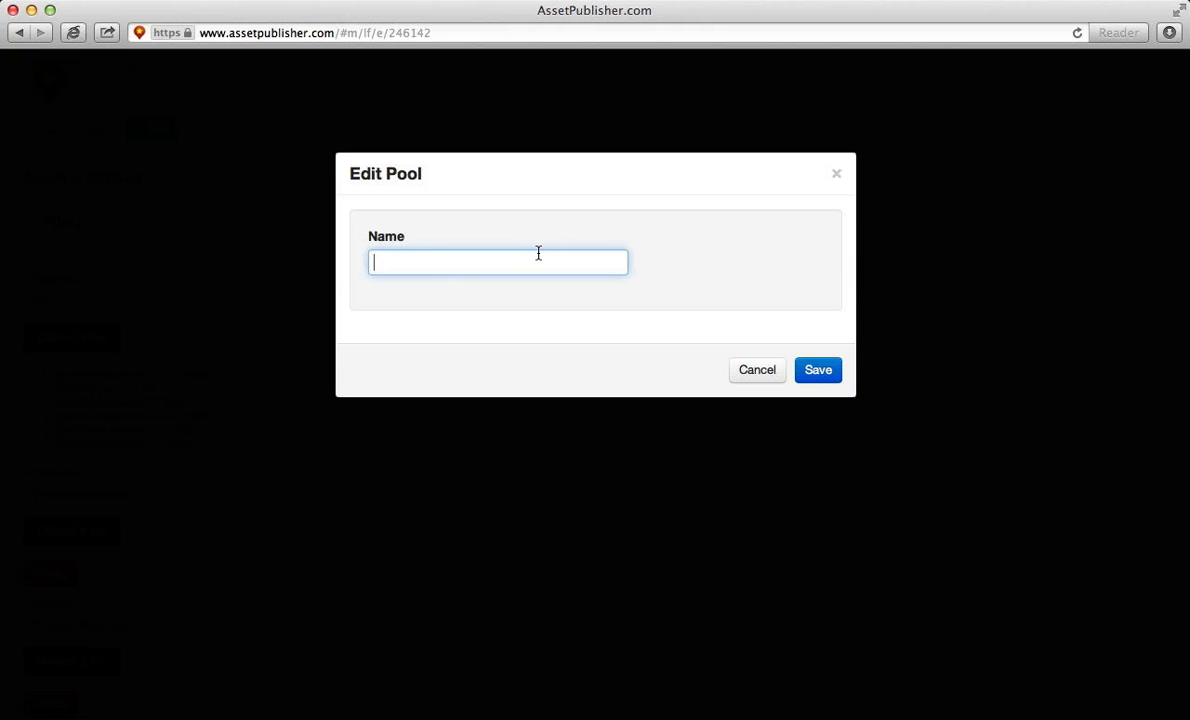
pyautogui.write('Cashflowing Com')
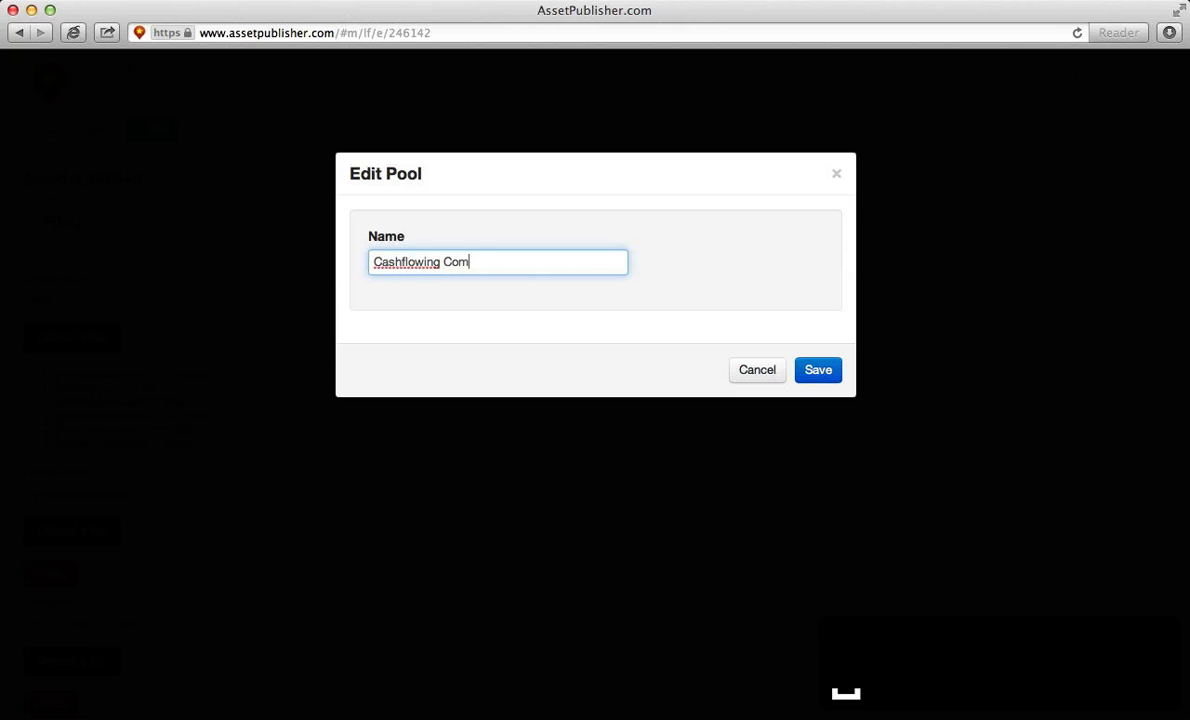
pyautogui.write('mercial')
pyautogui.click(824, 375)
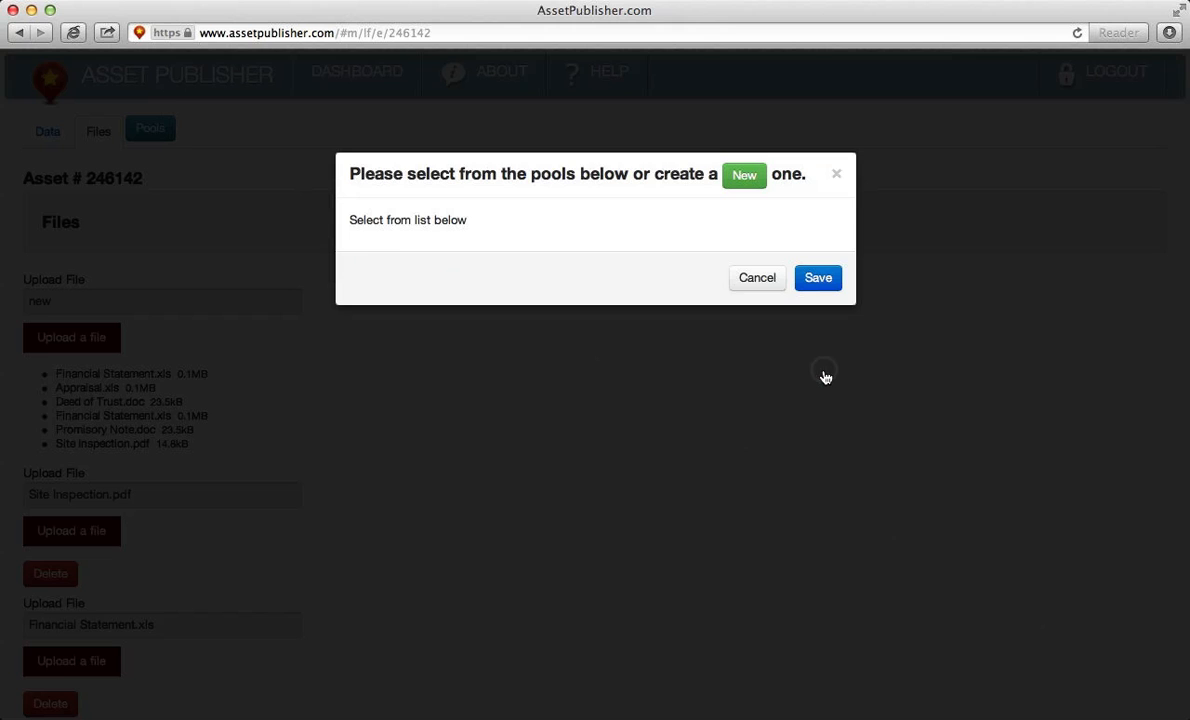
pyautogui.click(378, 341)
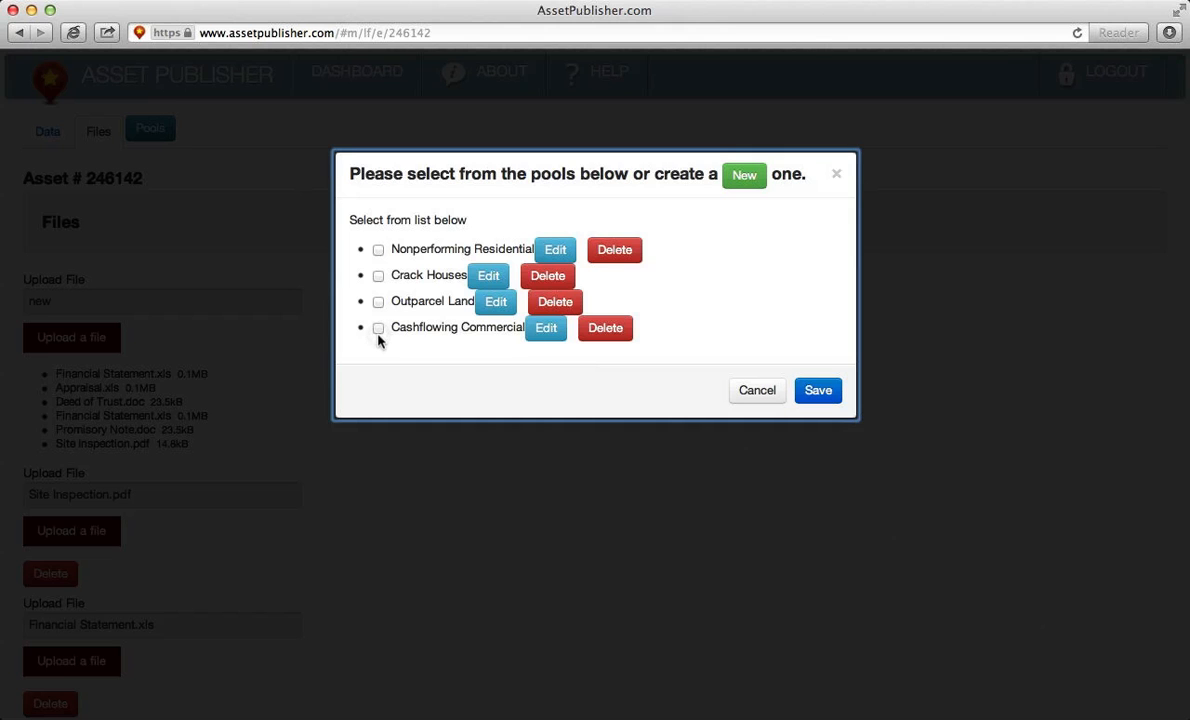
pyautogui.click(378, 330)
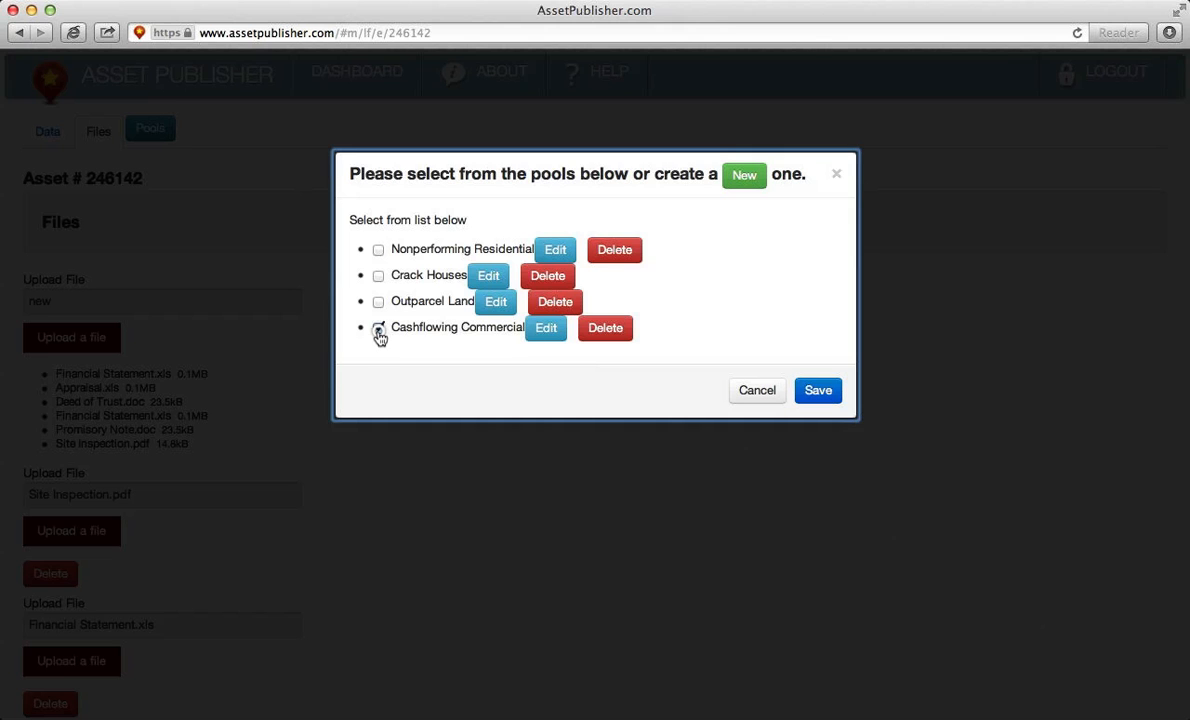
# - Save asset 246142's pool assignment and return to the asset list
pyautogui.click(818, 391)
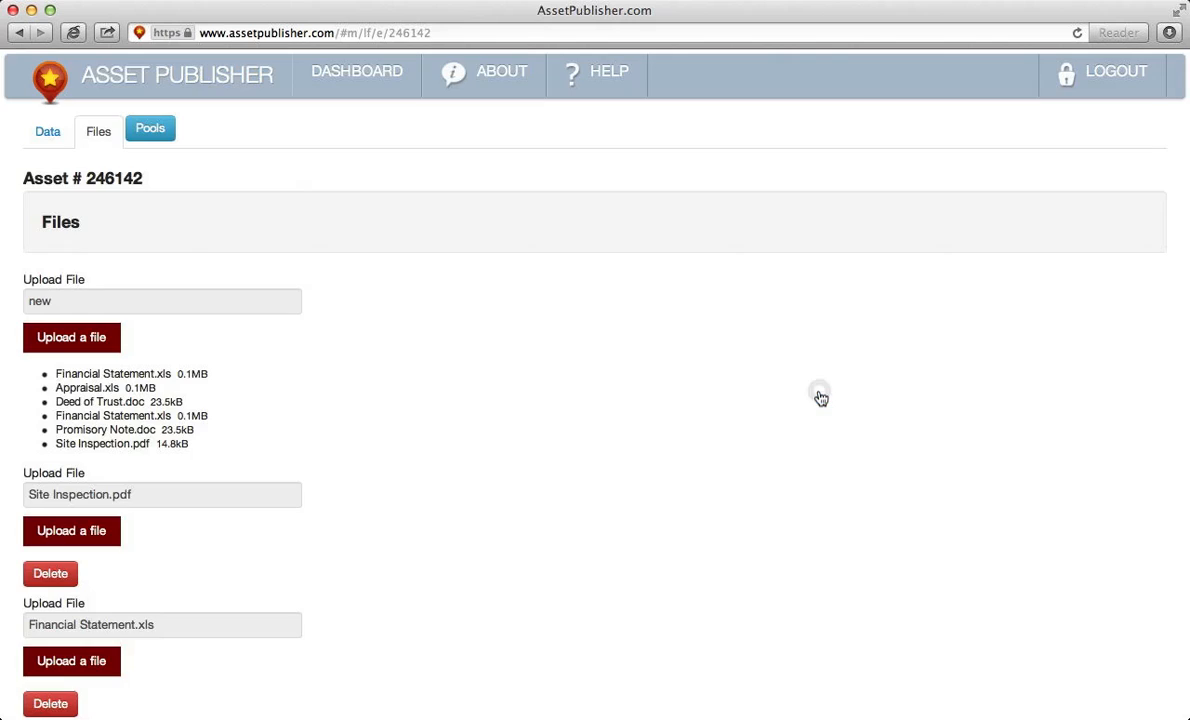
pyautogui.click(17, 34)
pyautogui.click(17, 34)
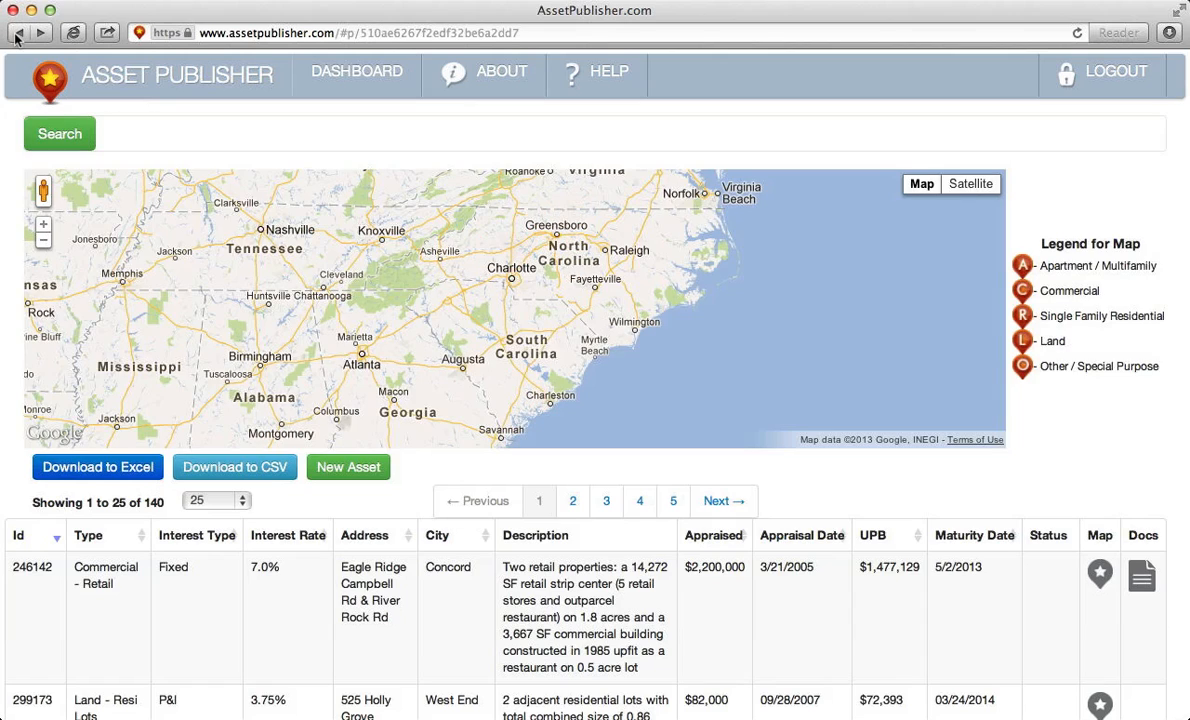
pyautogui.scroll(-5, 52, 578)
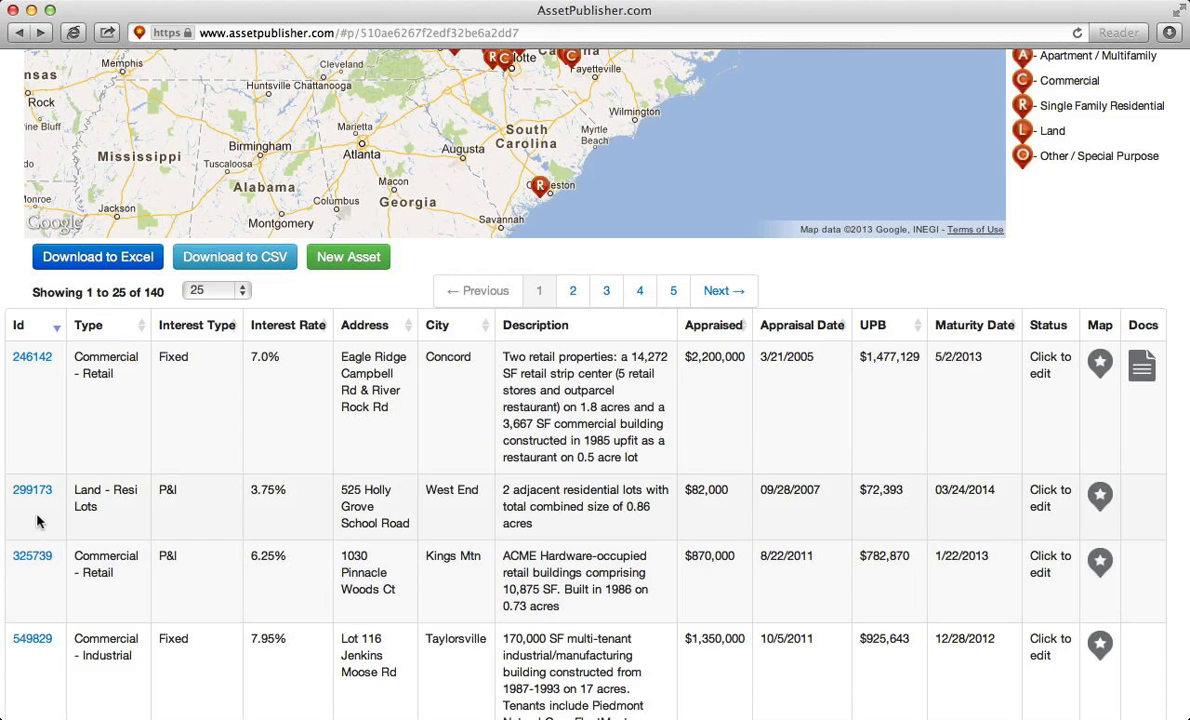
# - Put asset 325739 in the Cashflowing Commercial pool and save
pyautogui.click(27, 555)
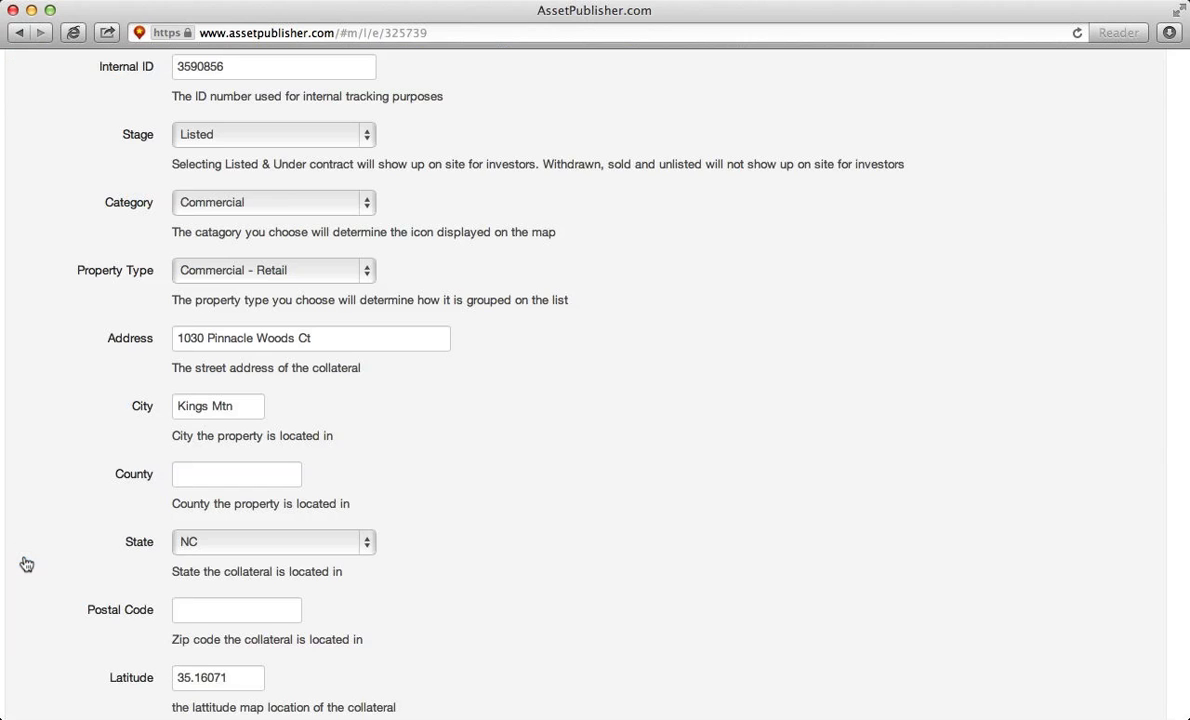
pyautogui.scroll(5, 25, 562)
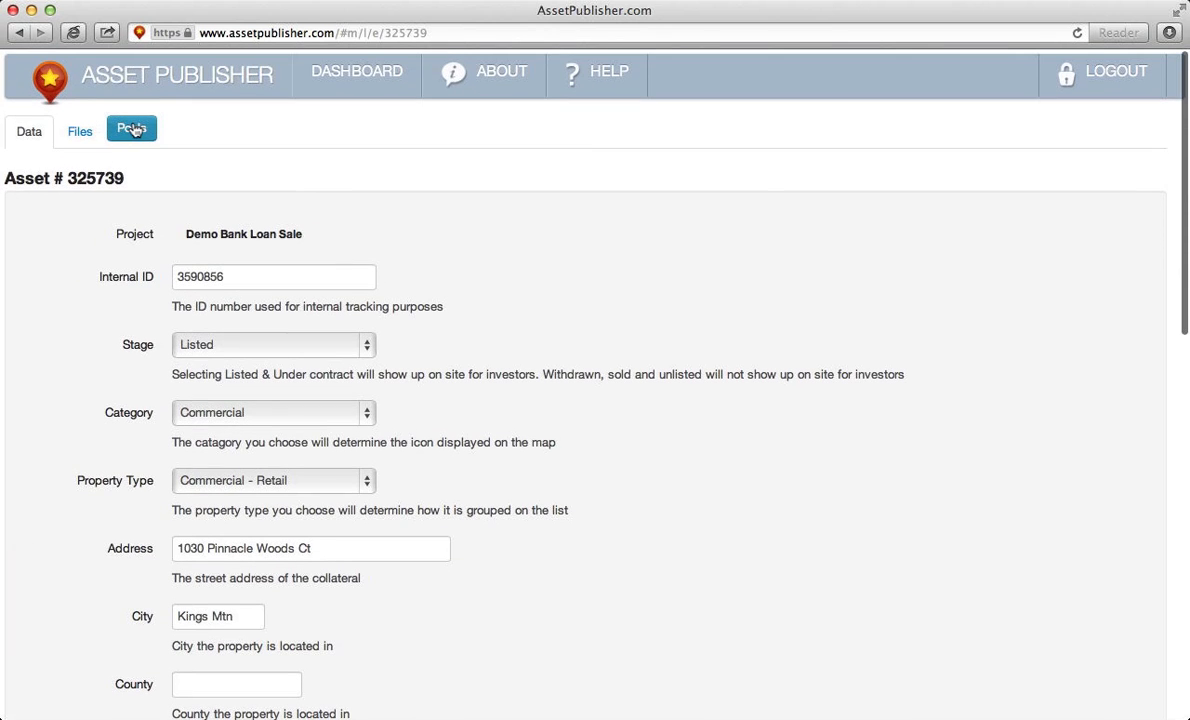
pyautogui.click(134, 129)
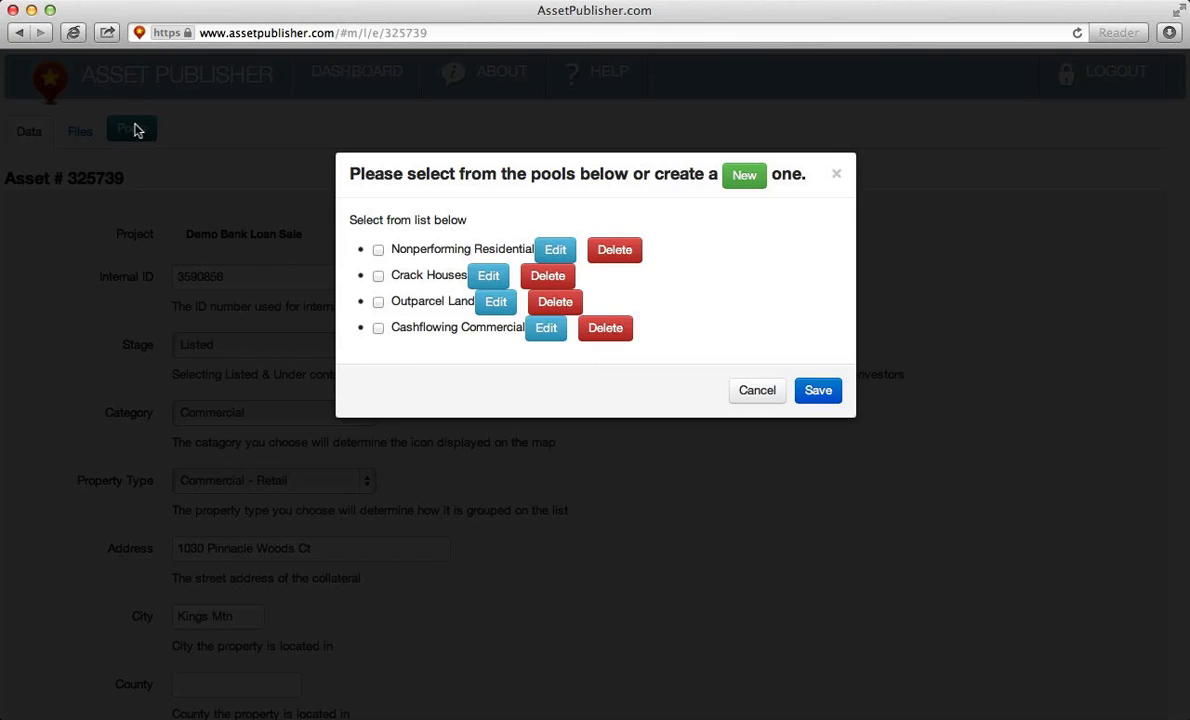
pyautogui.click(378, 330)
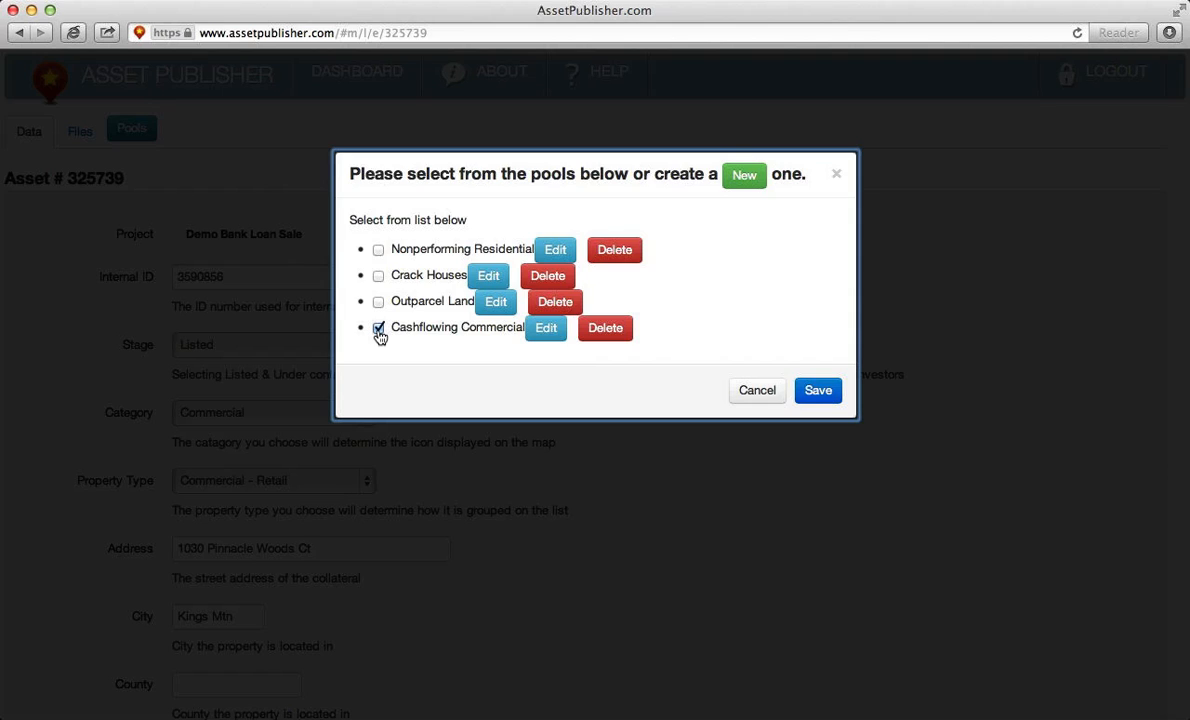
pyautogui.click(816, 394)
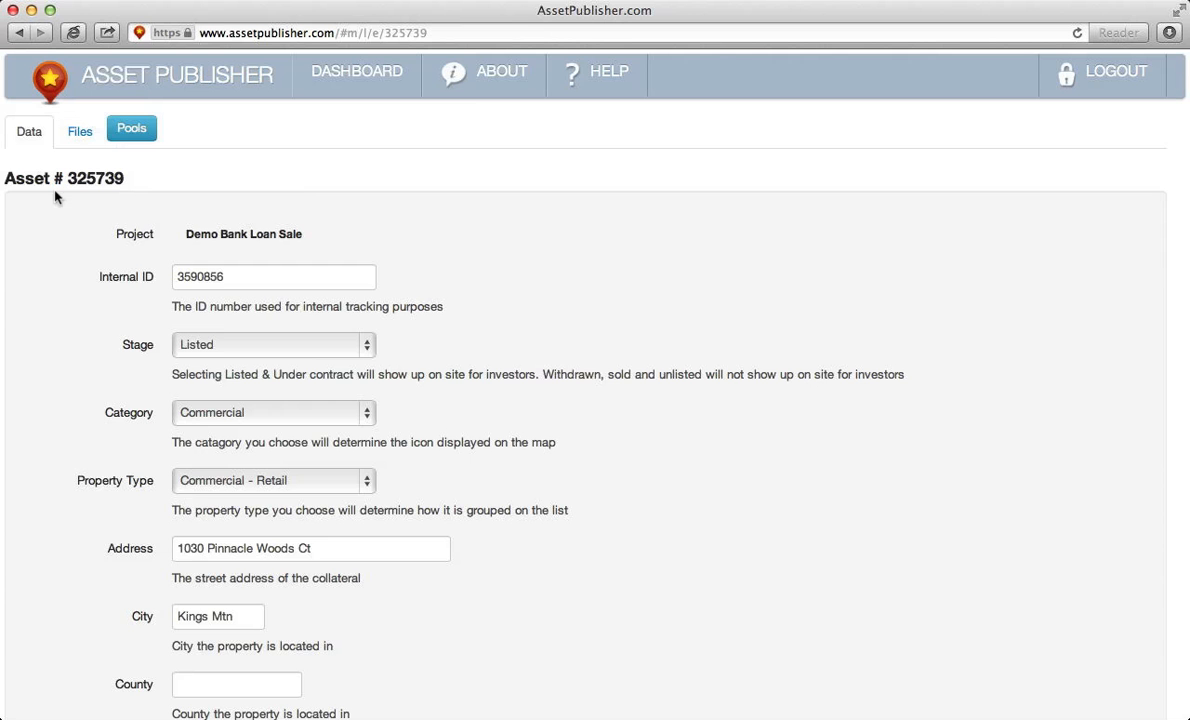
# - Put asset 549829 in Cashflowing Commercial, save, and go back to the asset list
pyautogui.click(19, 34)
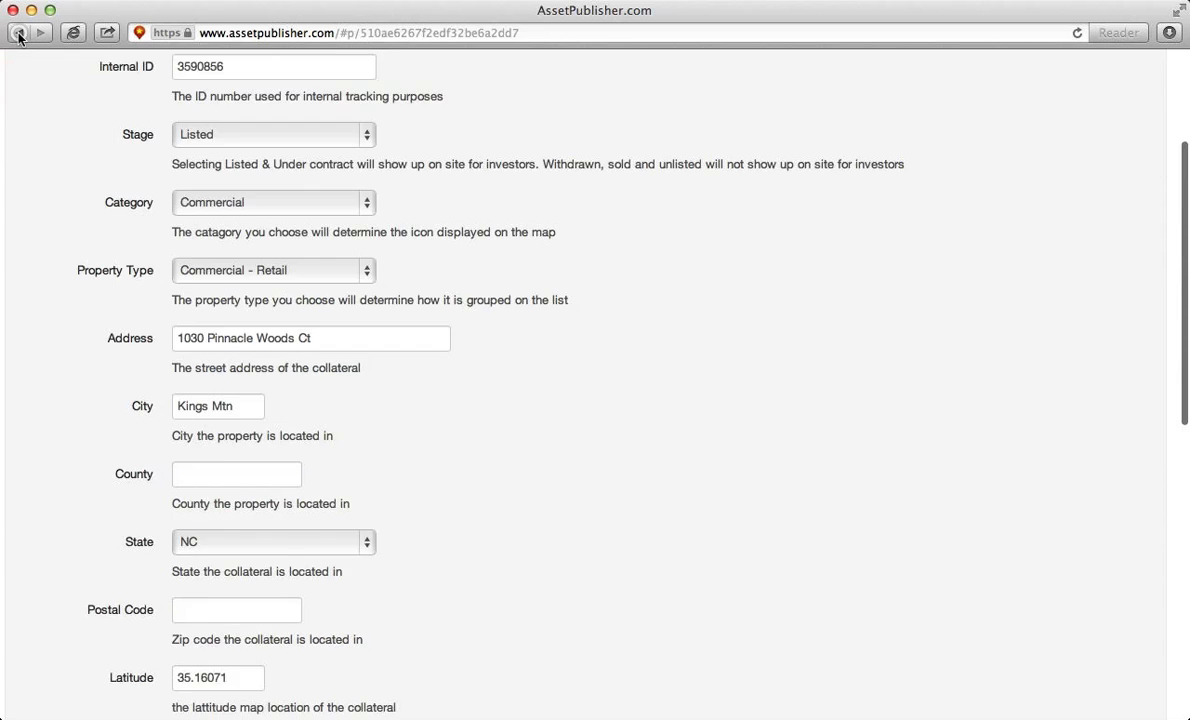
pyautogui.scroll(-5, 124, 620)
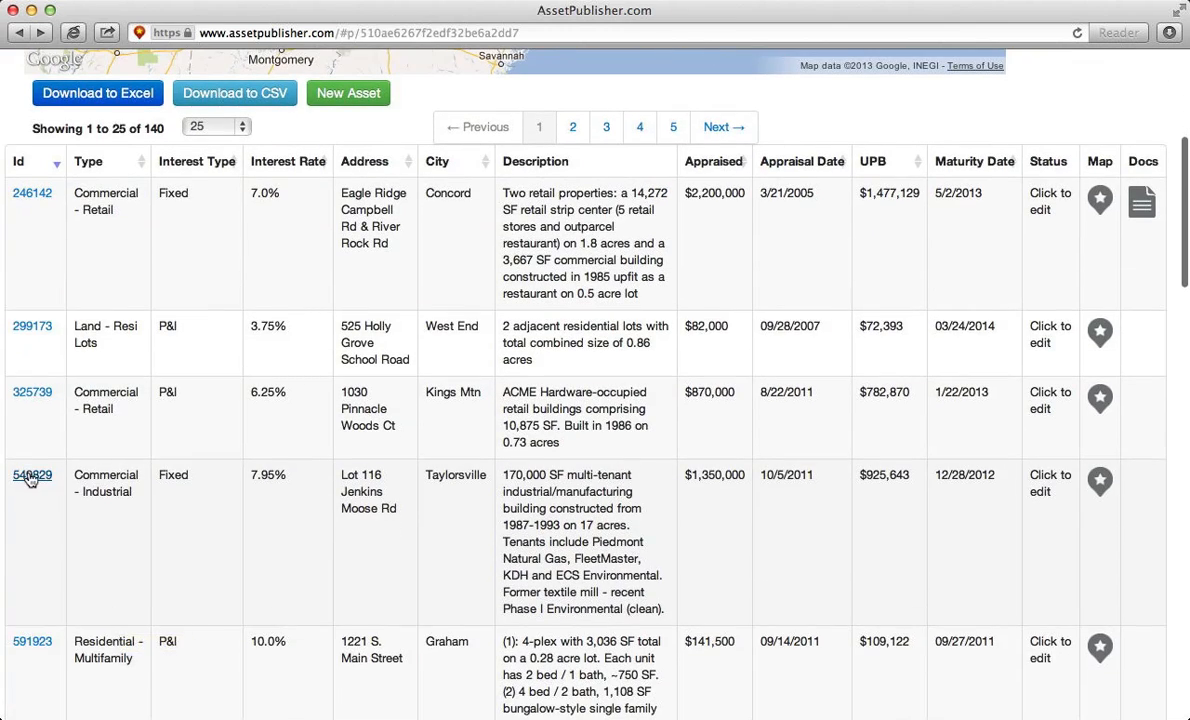
pyautogui.click(32, 476)
pyautogui.scroll(5, 50, 371)
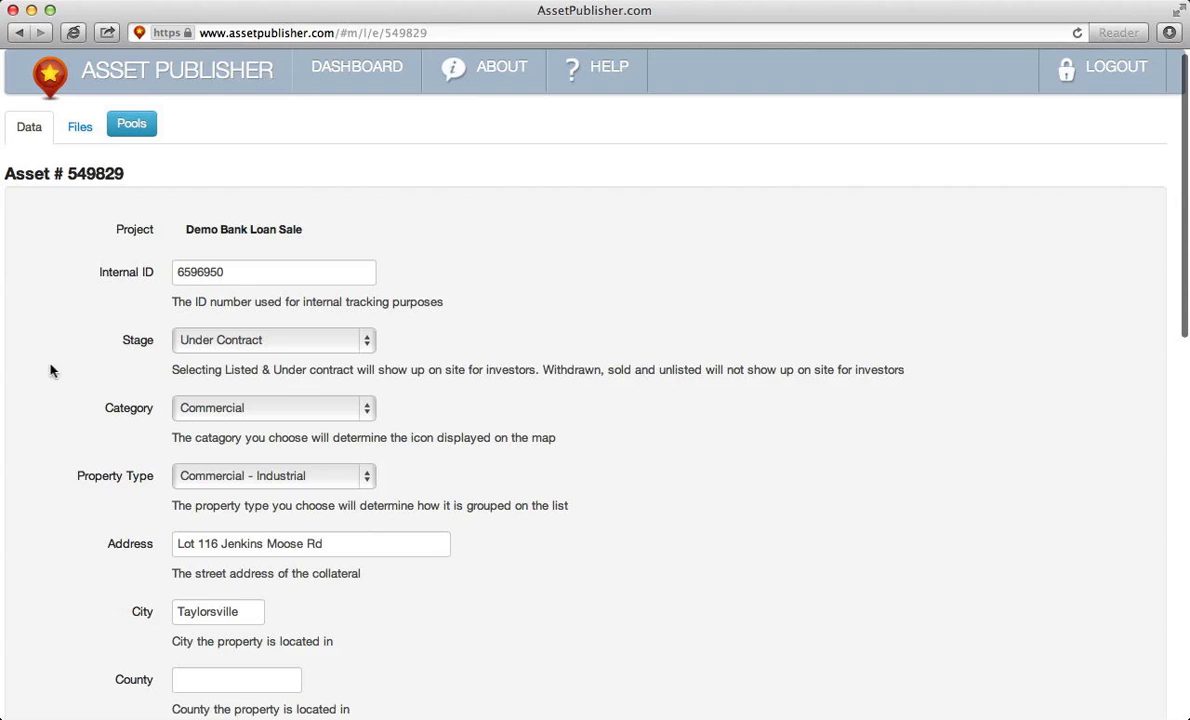
pyautogui.click(128, 125)
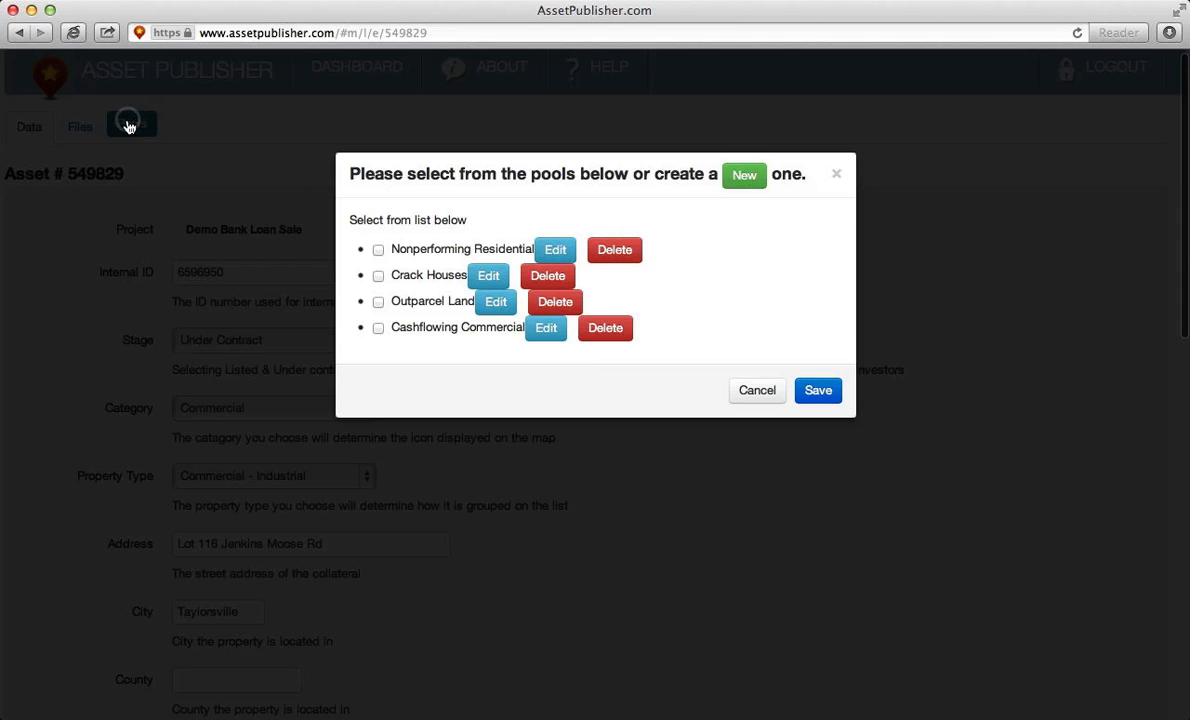
pyautogui.click(378, 328)
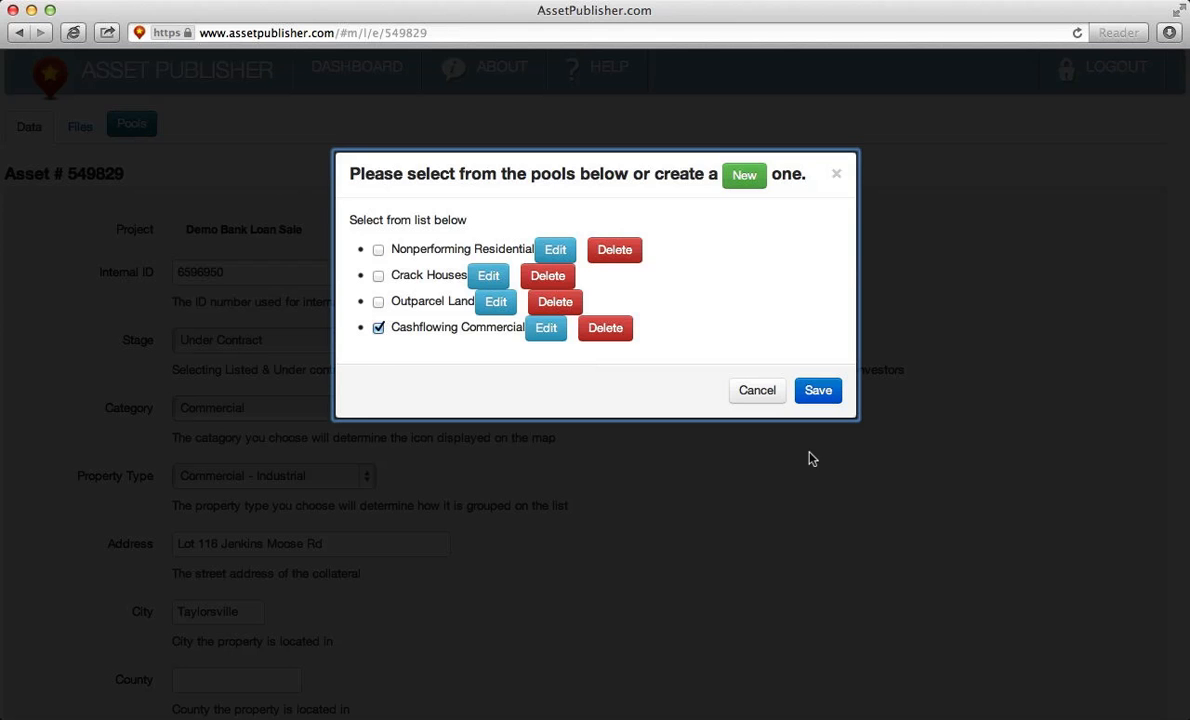
pyautogui.click(815, 393)
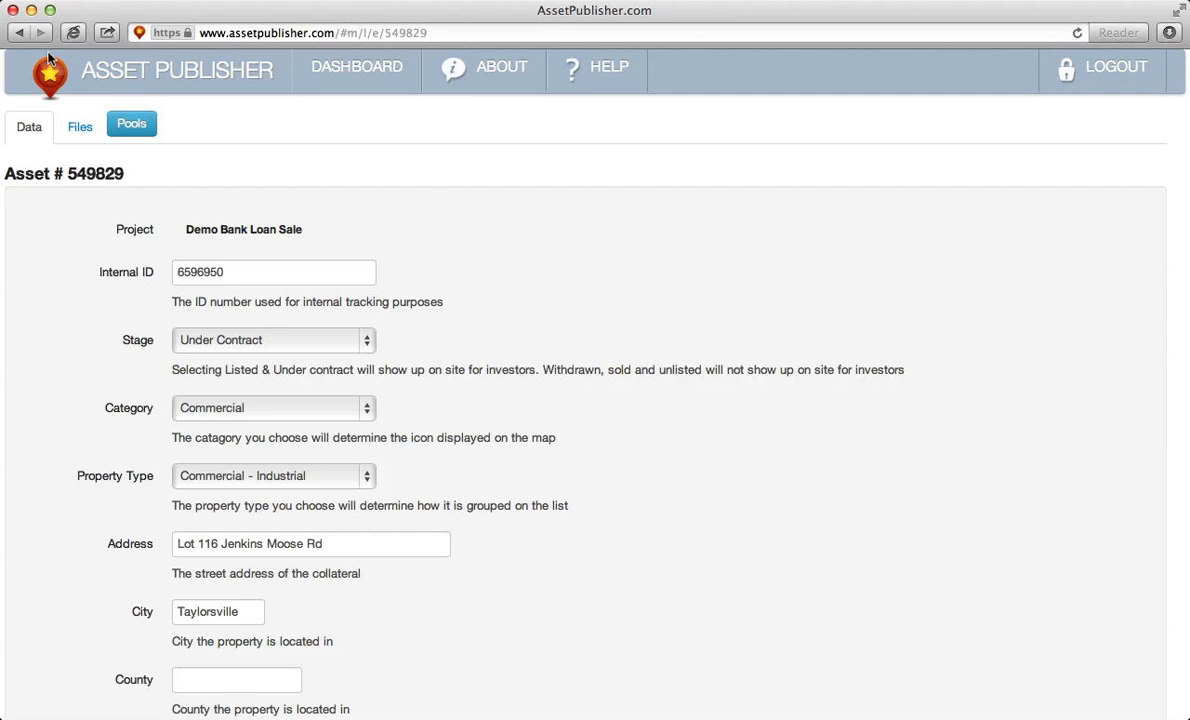
pyautogui.click(16, 33)
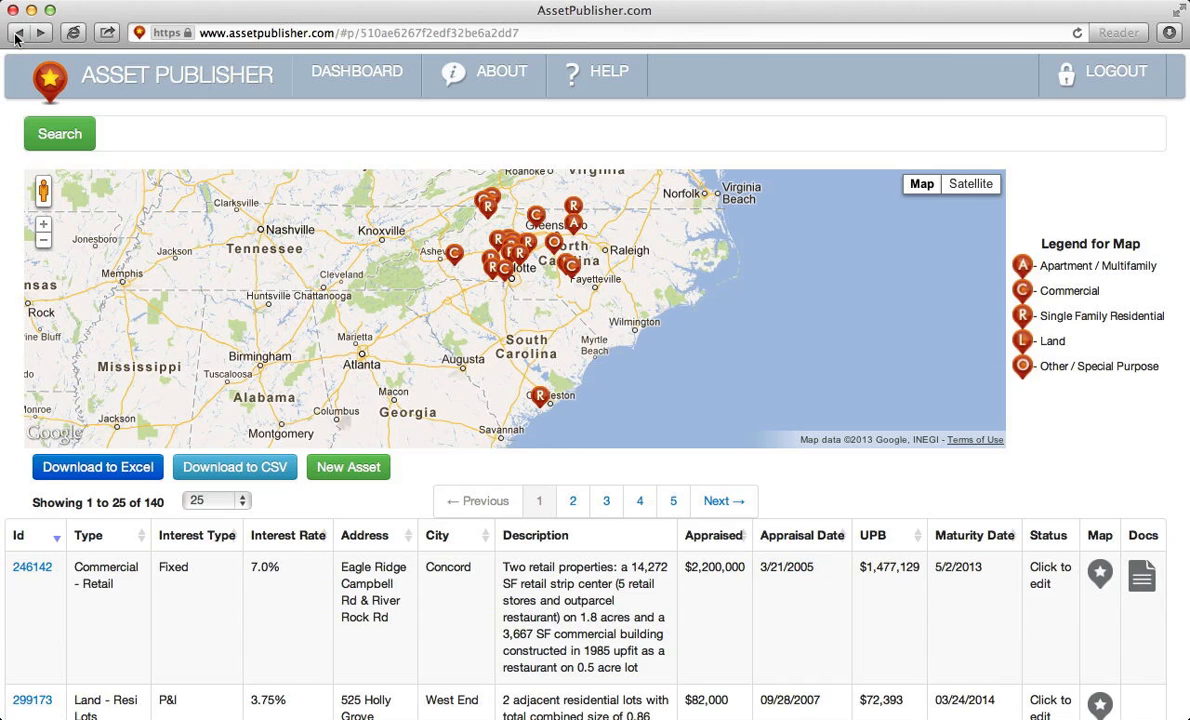
# - Filter the asset search to the Cashflowing Commercial pool and review the results
pyautogui.click(60, 134)
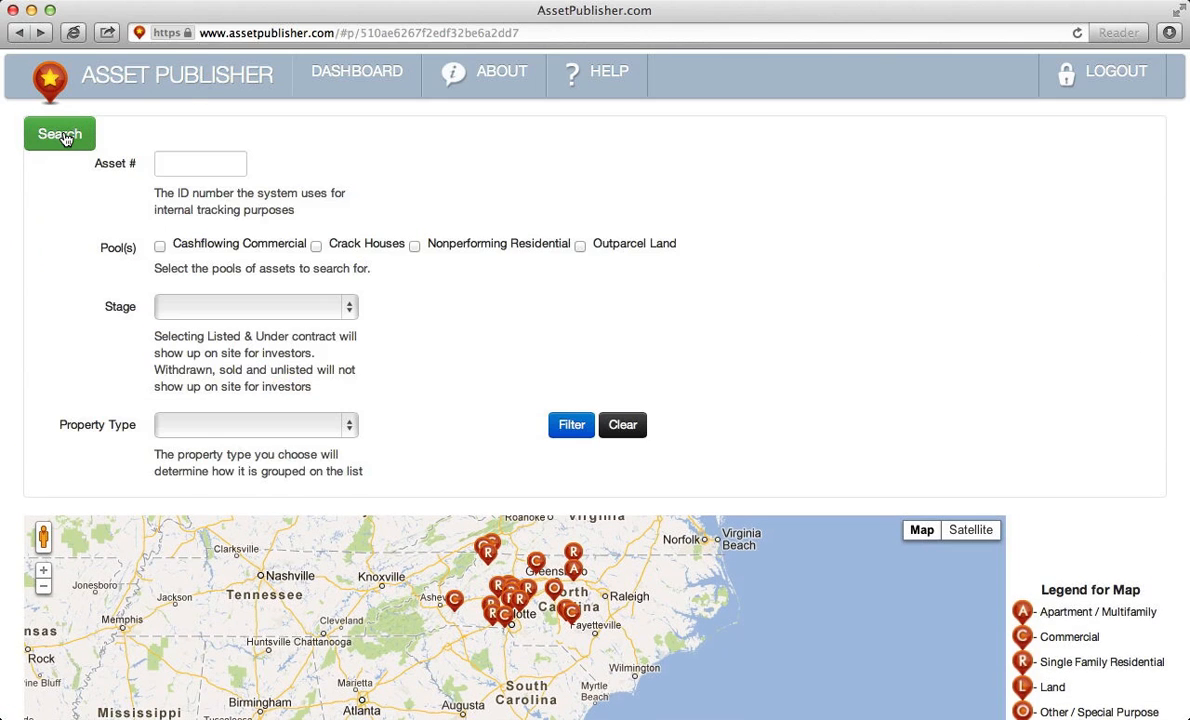
pyautogui.click(160, 248)
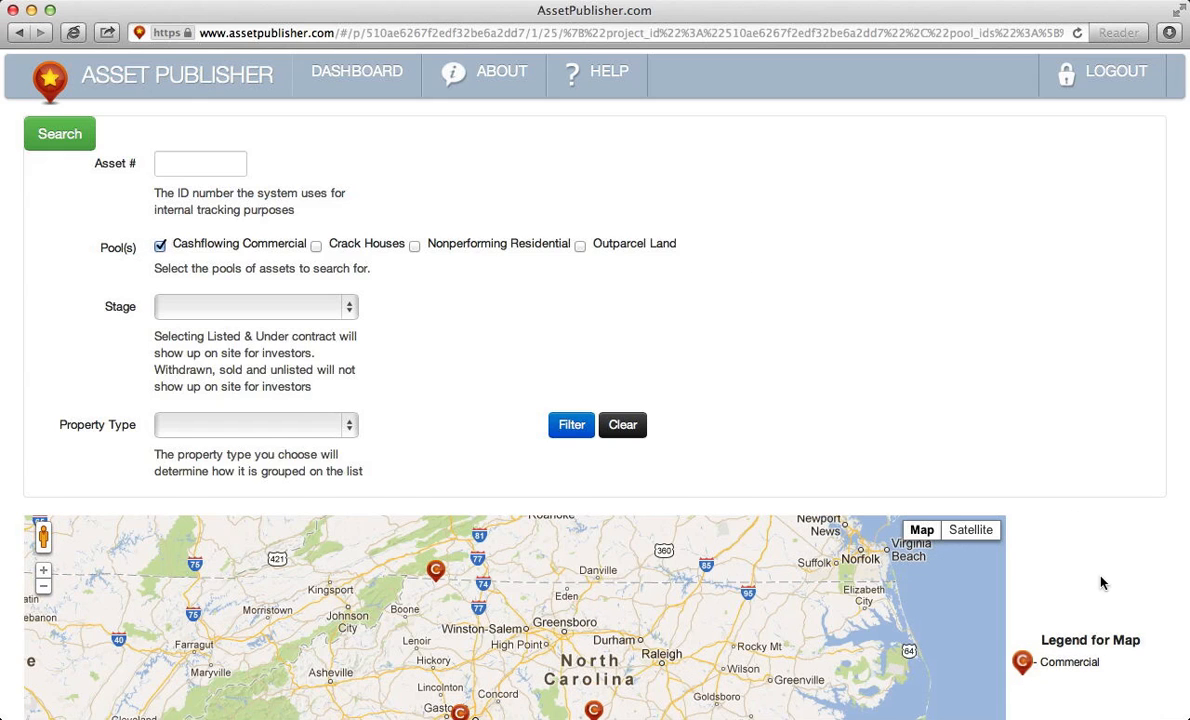
pyautogui.scroll(-5, 1102, 582)
pyautogui.scroll(-5, 1102, 582)
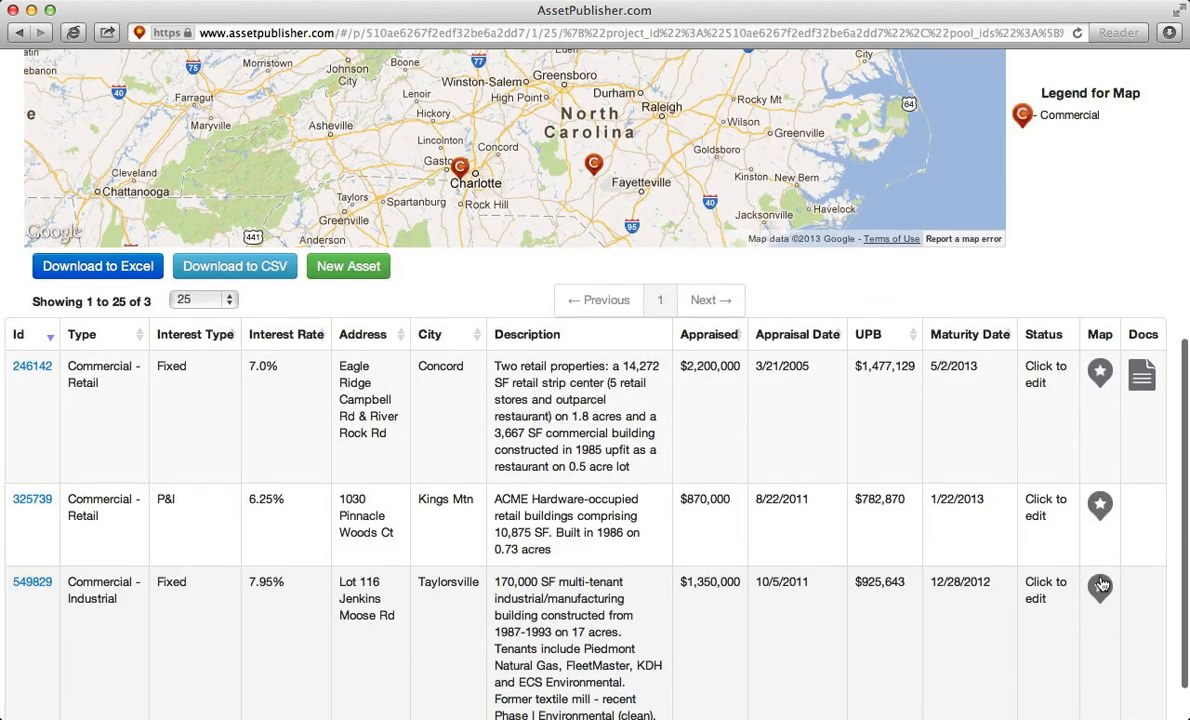
pyautogui.scroll(1, 1101, 583)
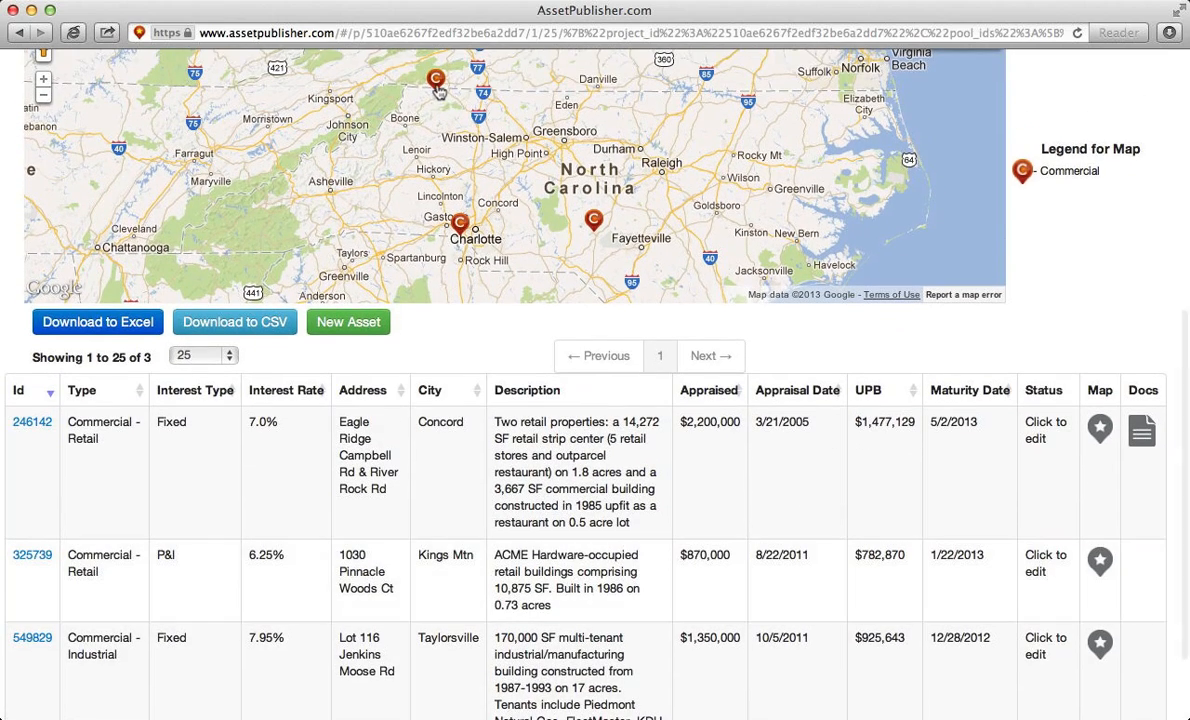
# - Return to the manager's dashboard of projects
pyautogui.moveTo(438, 90)
pyautogui.moveTo(461, 226)
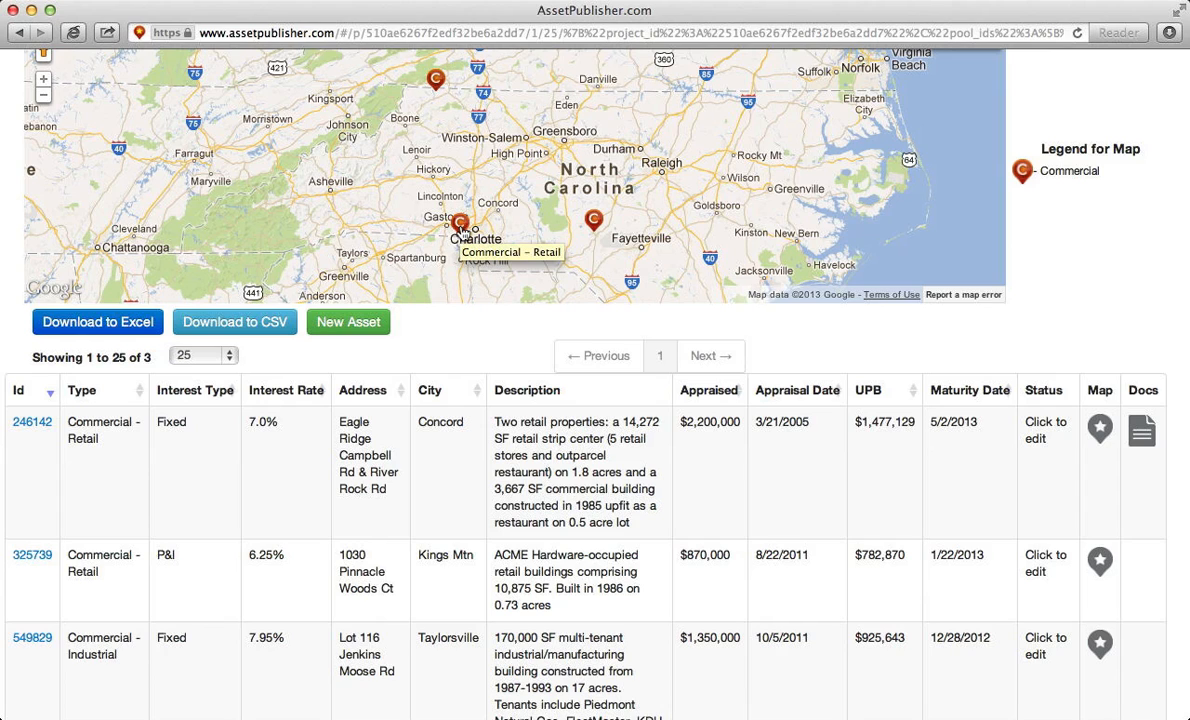
pyautogui.moveTo(596, 232)
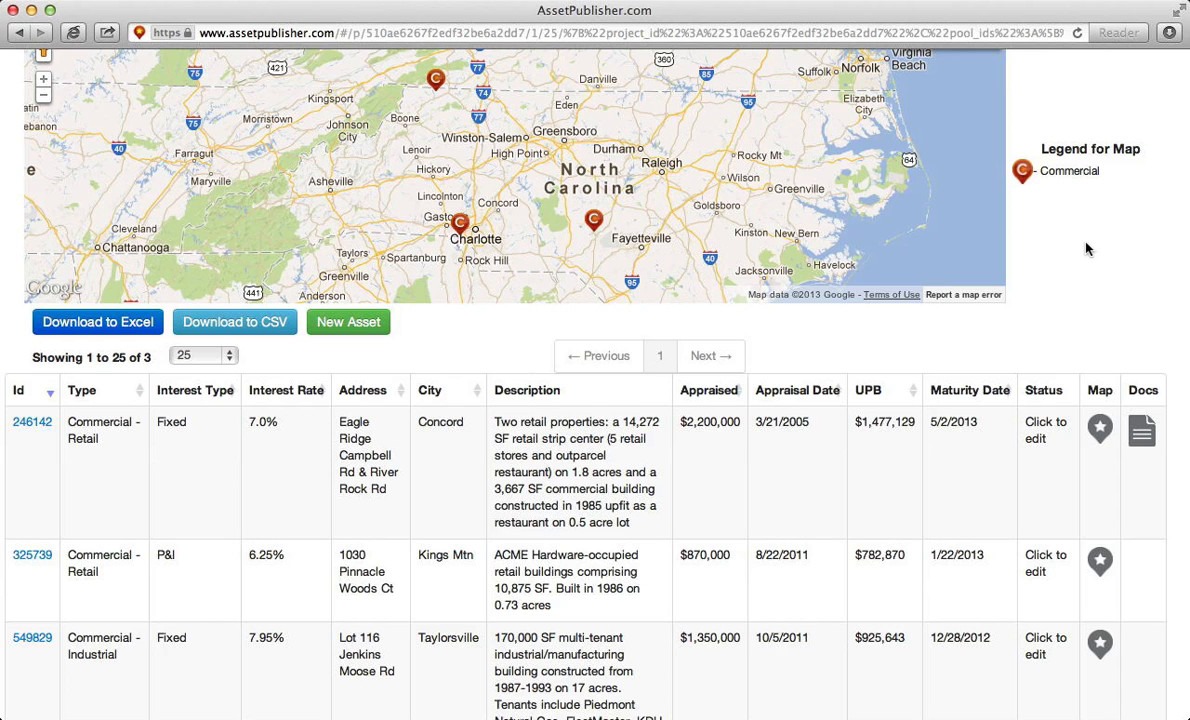
pyautogui.scroll(10, 1088, 249)
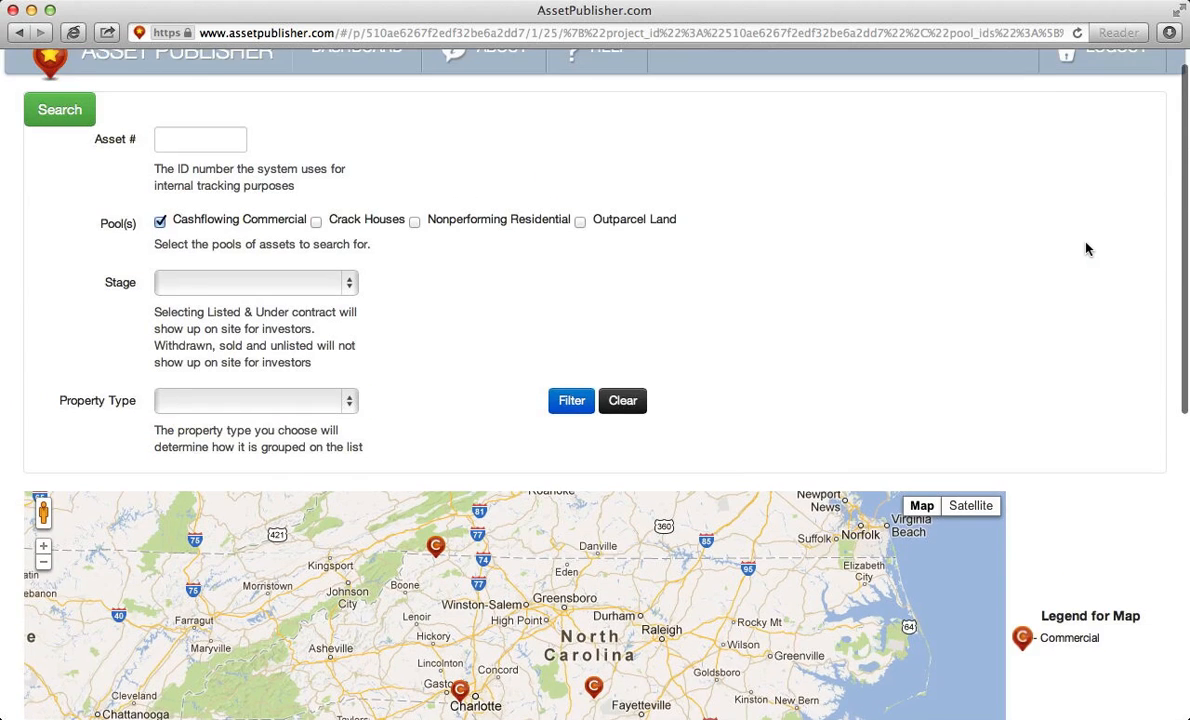
pyautogui.click(358, 79)
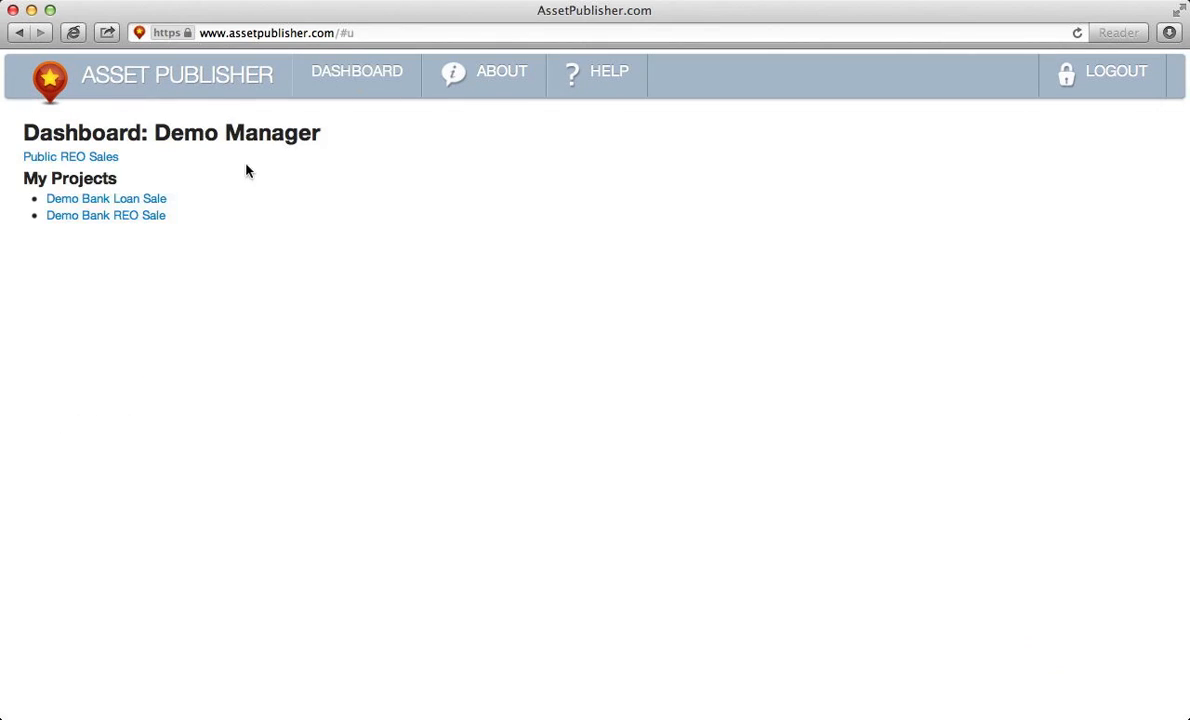
# - Open Demo Bank REO Sale and scroll down to its 255-asset table
pyautogui.click(138, 216)
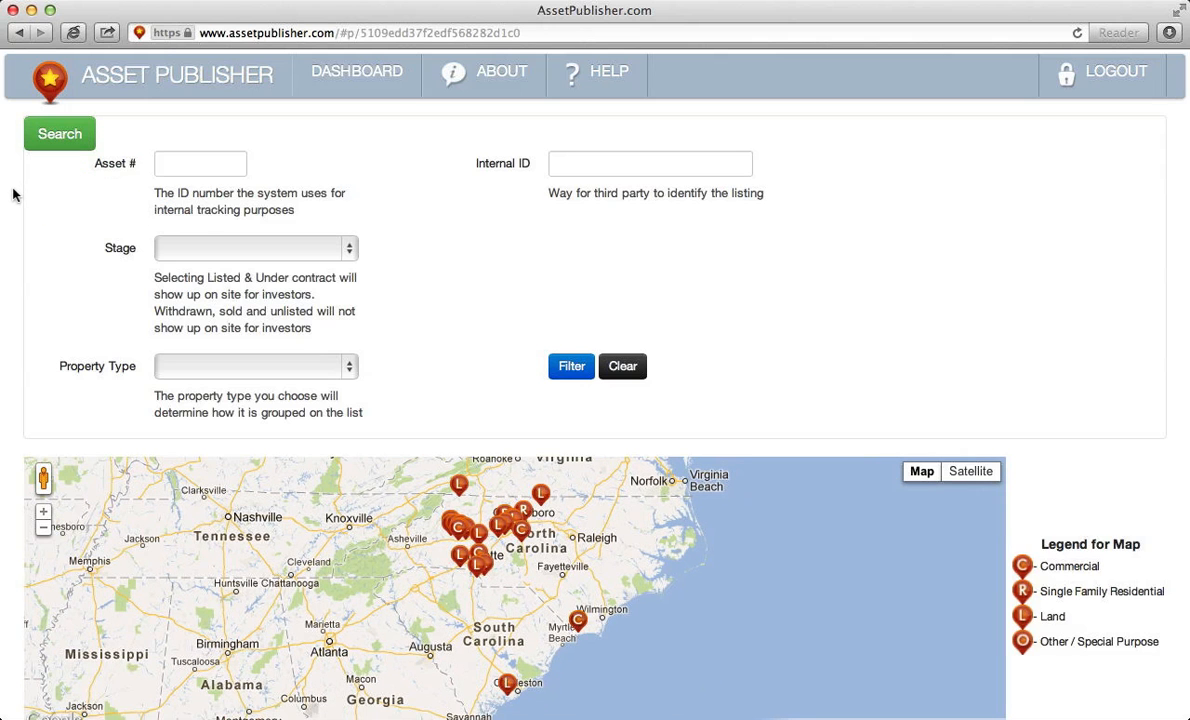
pyautogui.scroll(-5, 11, 228)
pyautogui.scroll(-5, 11, 228)
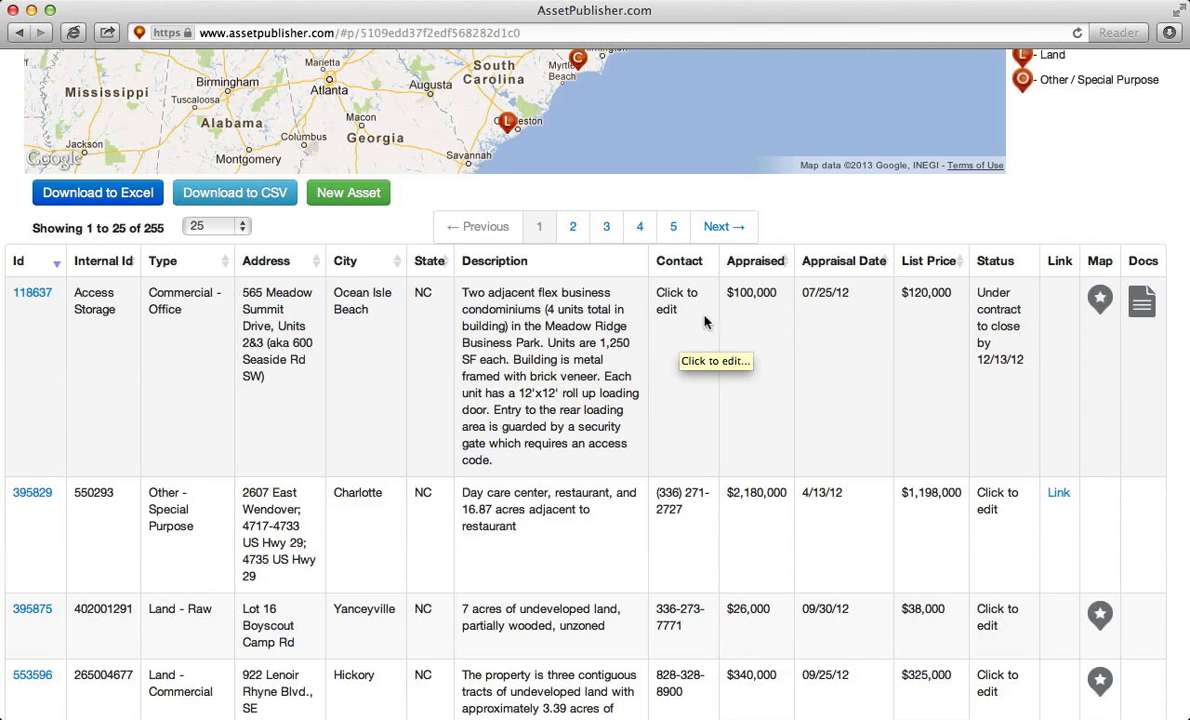
# - Correct asset 118637's appraised value to $110,000
pyautogui.click(747, 297)
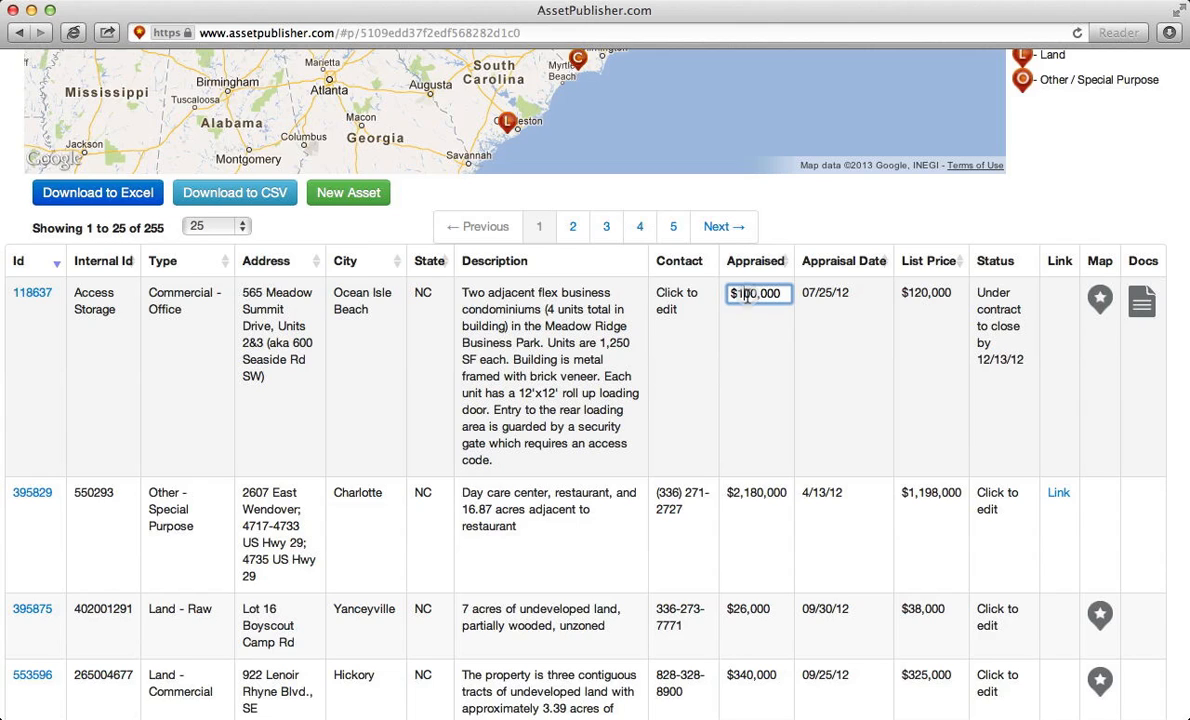
pyautogui.press('Right')
pyautogui.press('BackSpace')
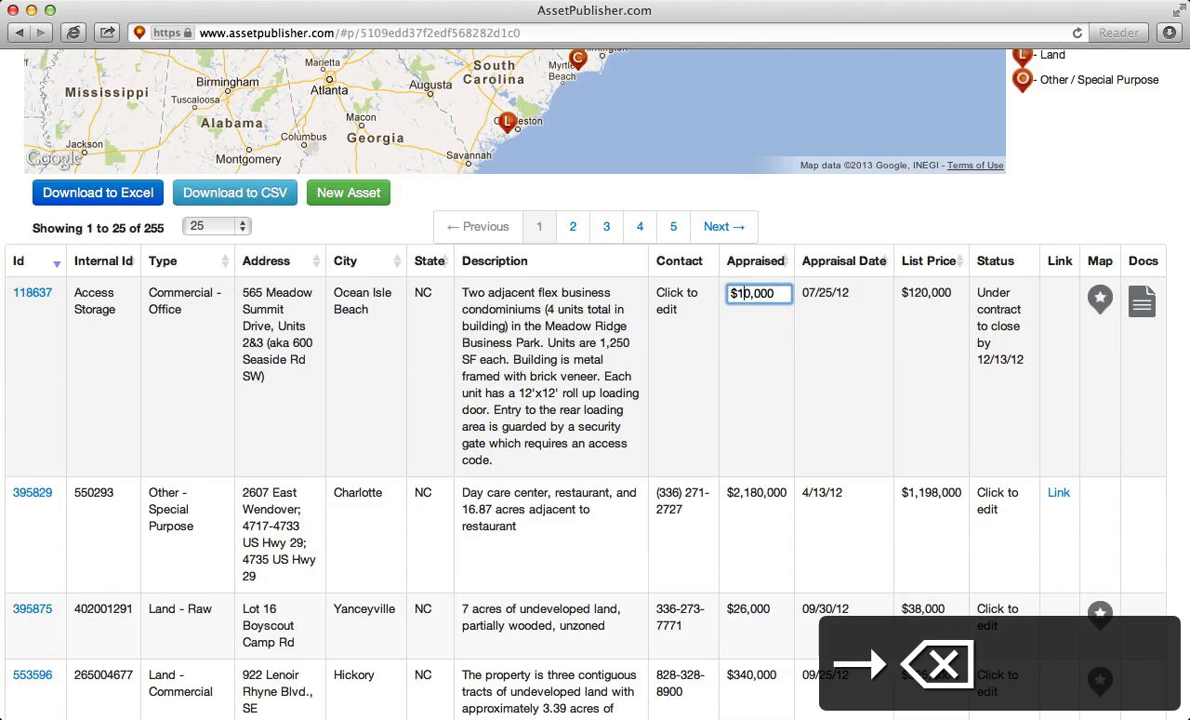
pyautogui.write('1')
pyautogui.press('Return')
pyautogui.press('Return')
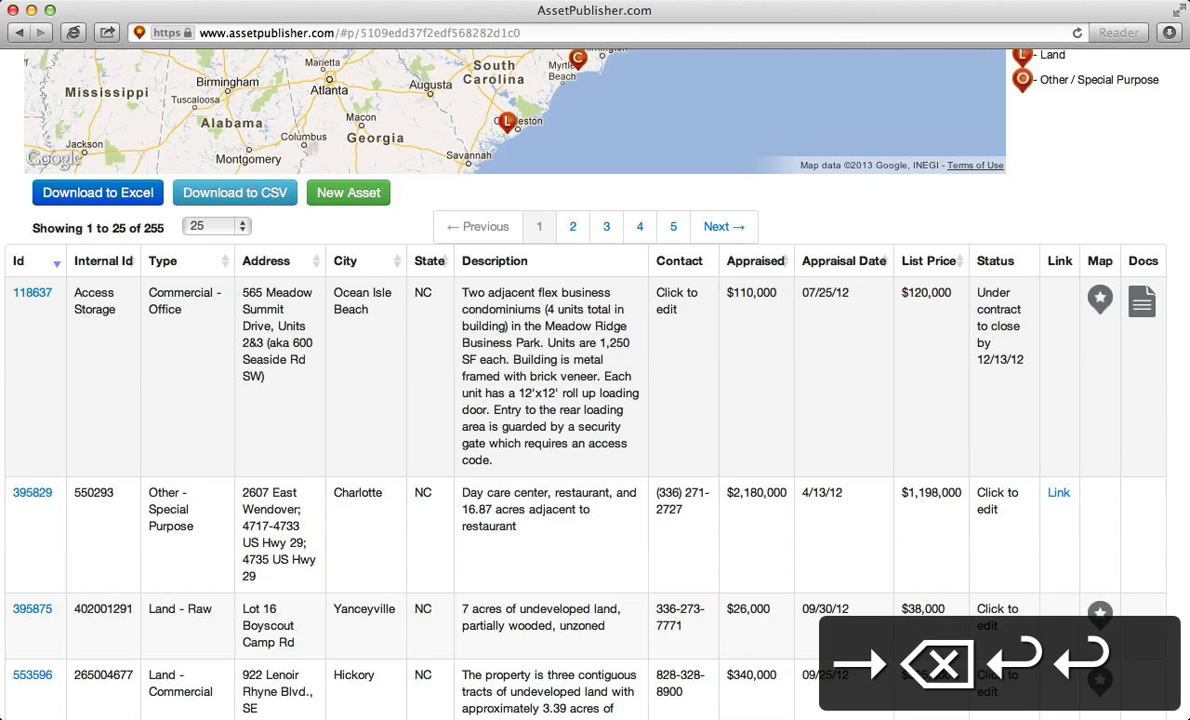
# - Change asset 395829's city from Charlotte to Concord
pyautogui.click(360, 493)
pyautogui.doubleClick(360, 493)
pyautogui.write('Concord')
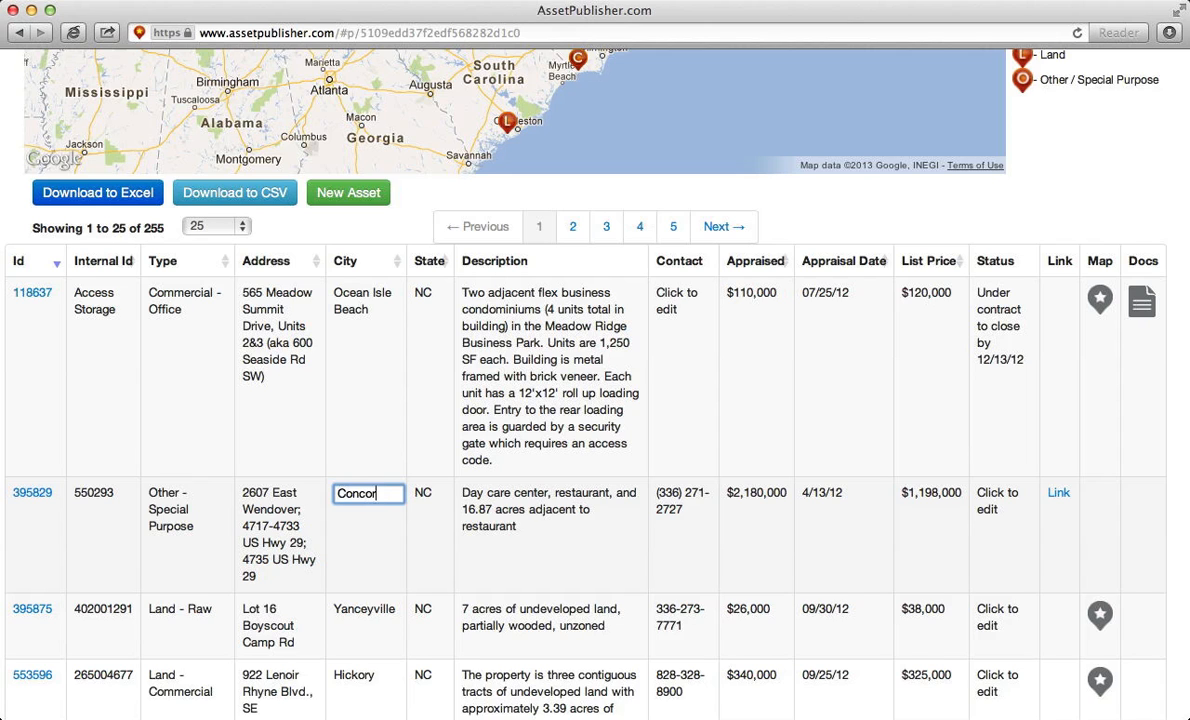
pyautogui.press('Return')
# - Set asset 395875's status to Under Contract
pyautogui.scroll(-3, 361, 503)
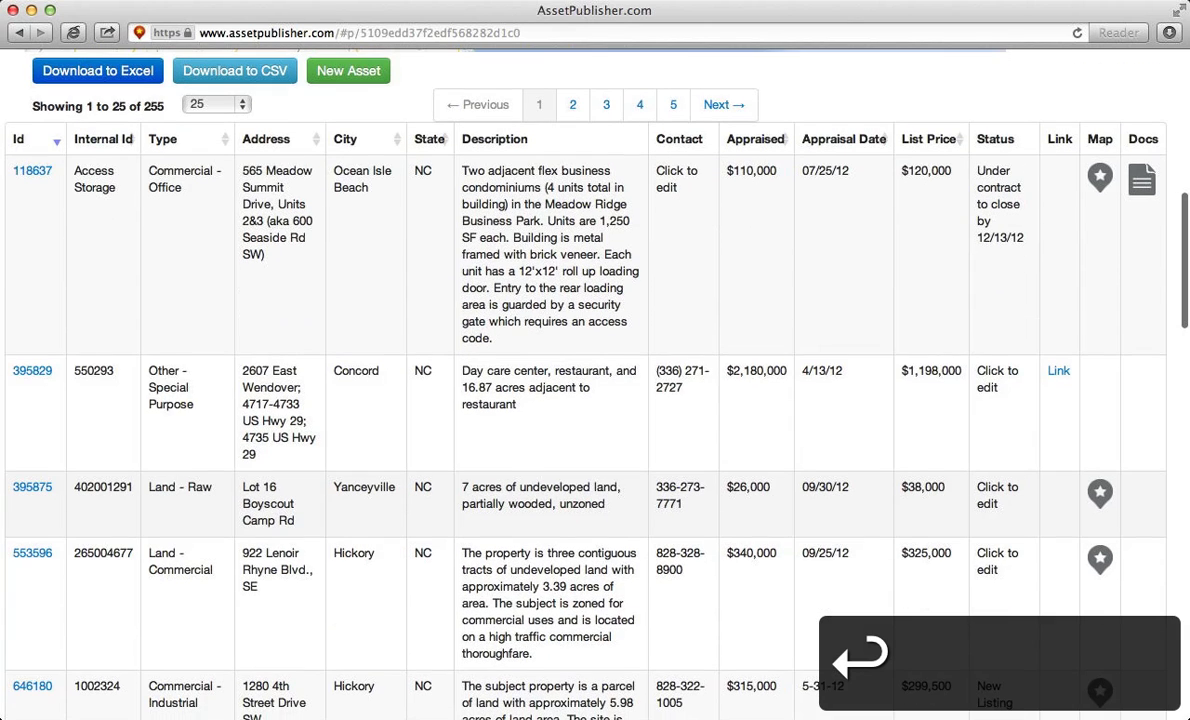
pyautogui.click(1001, 505)
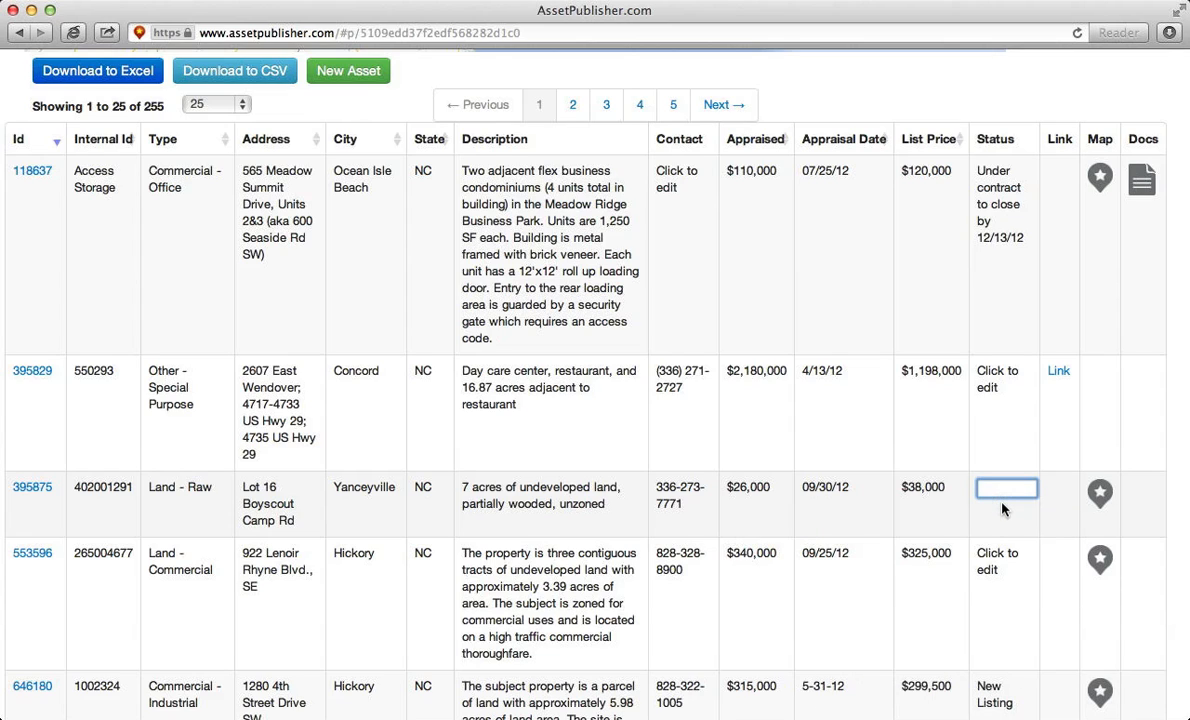
pyautogui.write('Under')
pyautogui.write(' Contract')
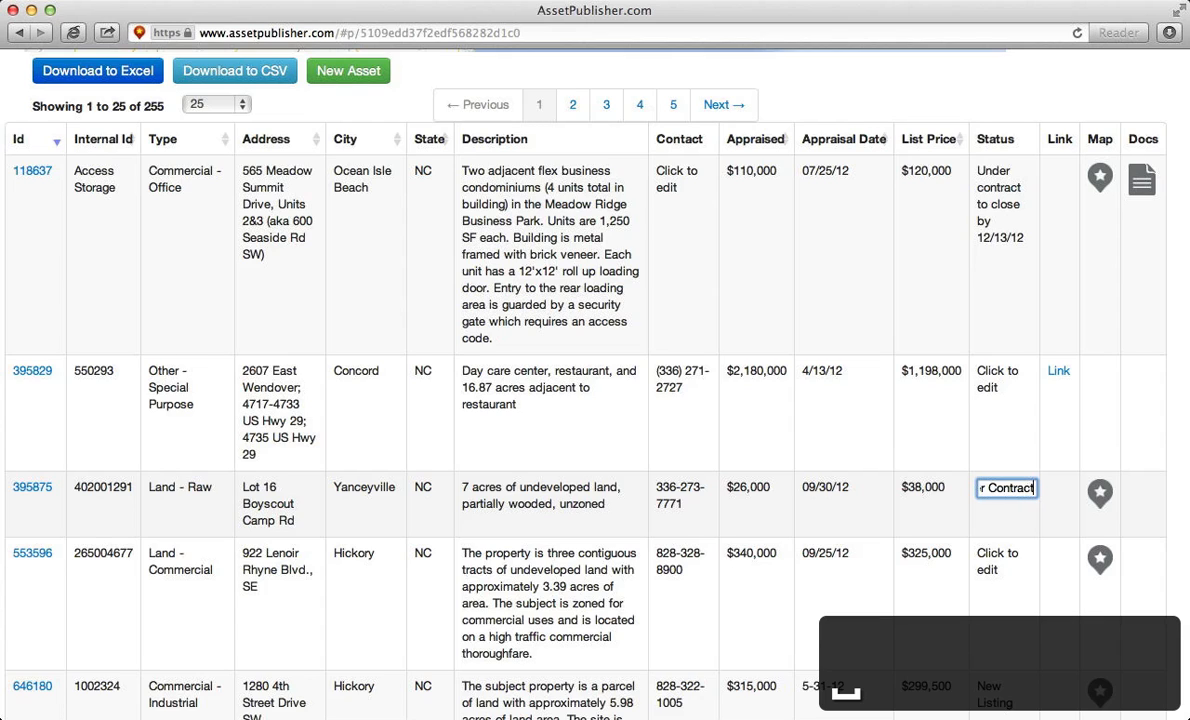
pyautogui.press('Return')
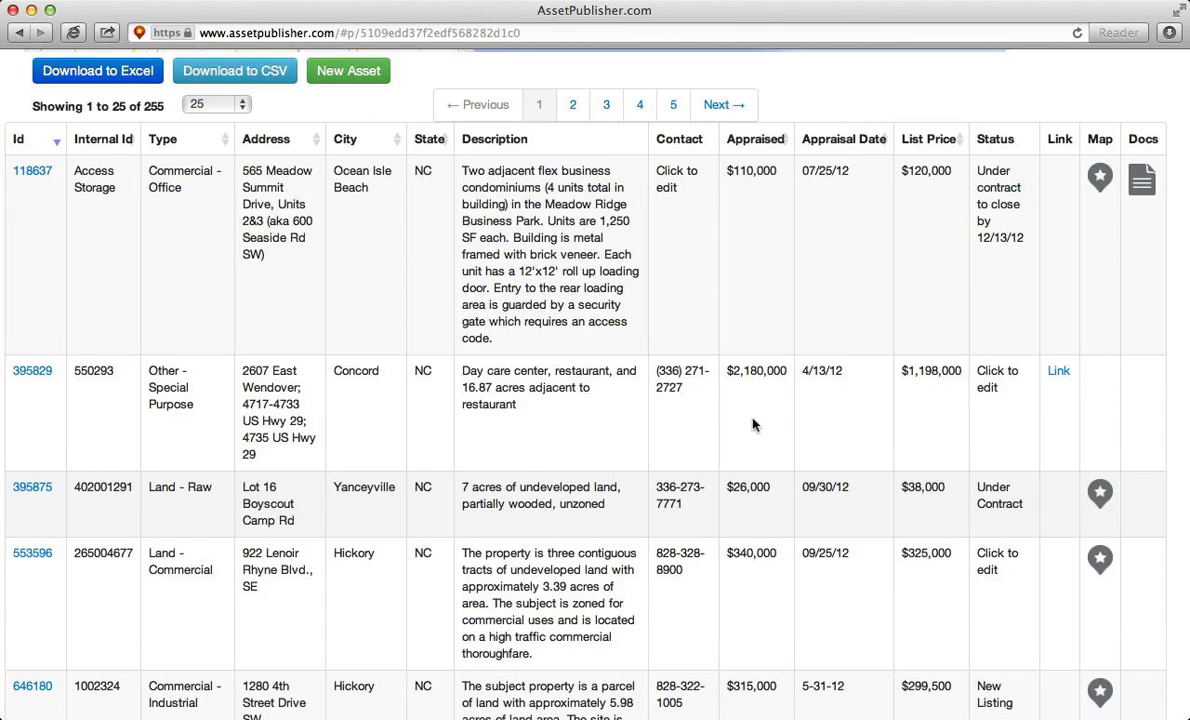
pyautogui.scroll(5, 651, 364)
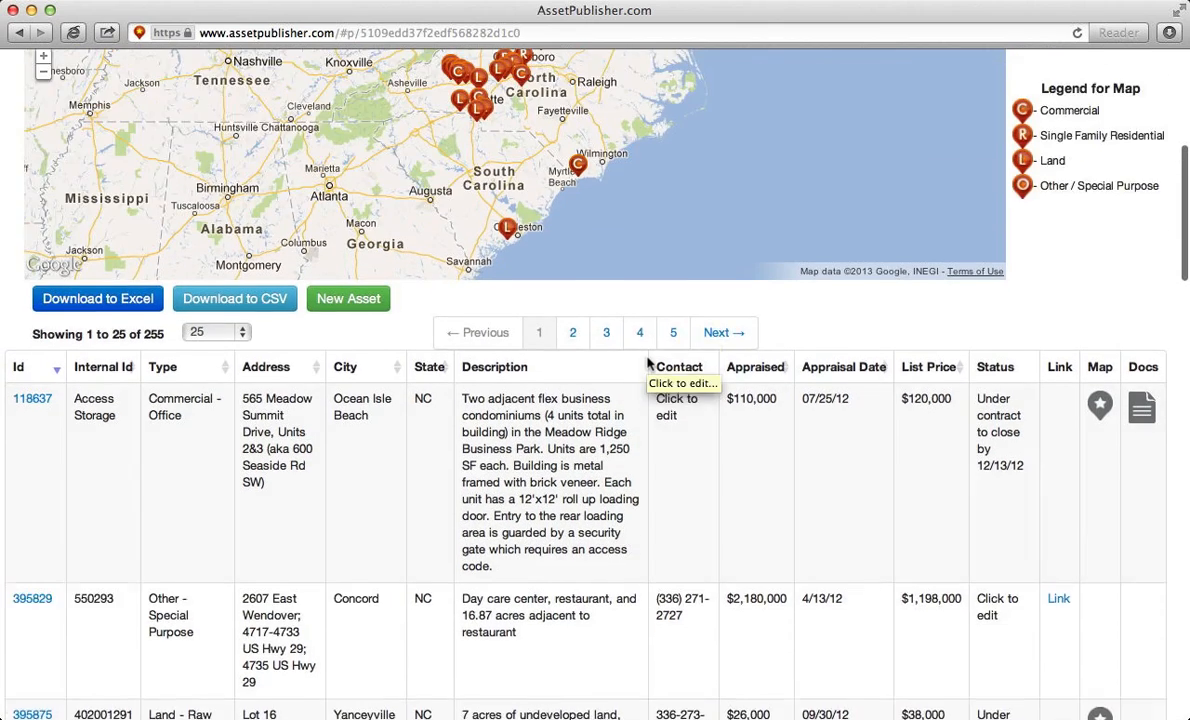
pyautogui.scroll(2, 651, 364)
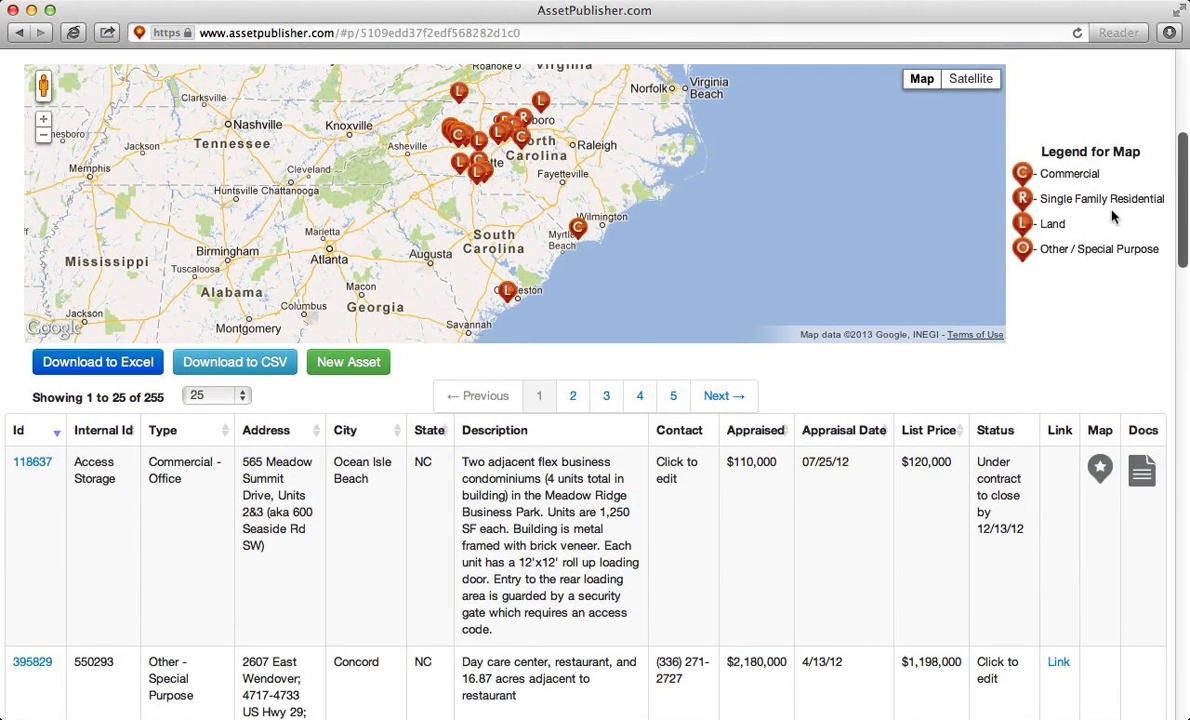
pyautogui.scroll(4, 1112, 216)
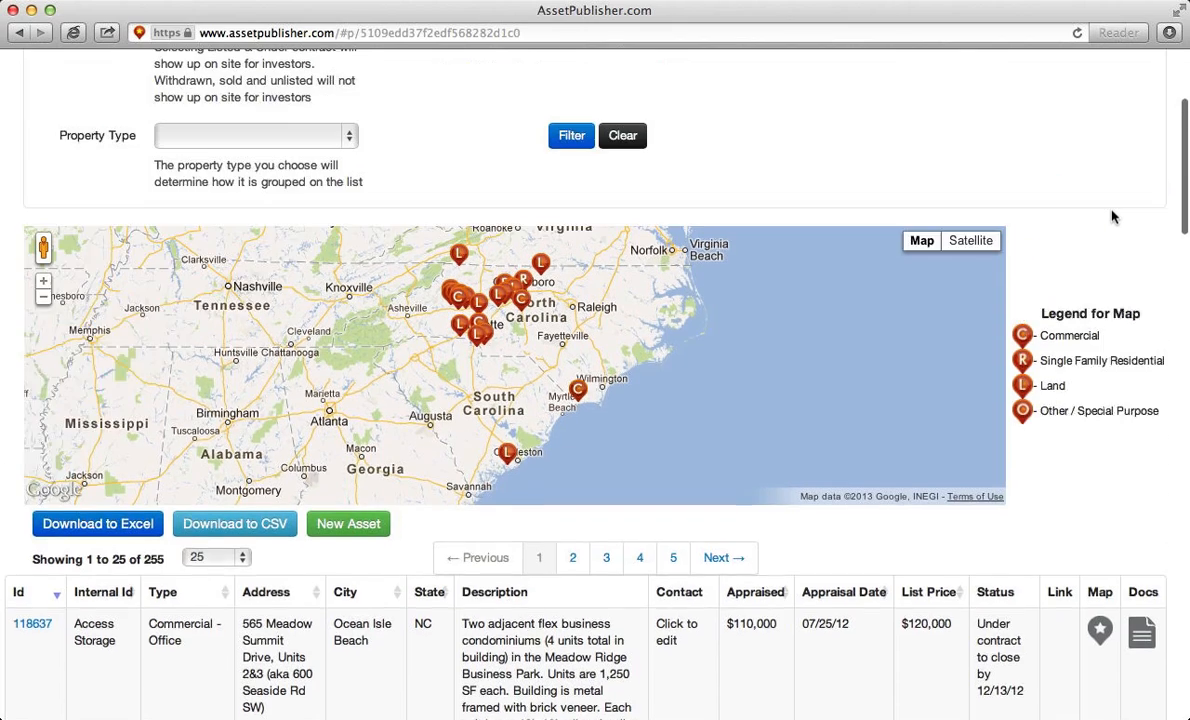
pyautogui.scroll(4, 1112, 216)
pyautogui.scroll(-2, 1112, 216)
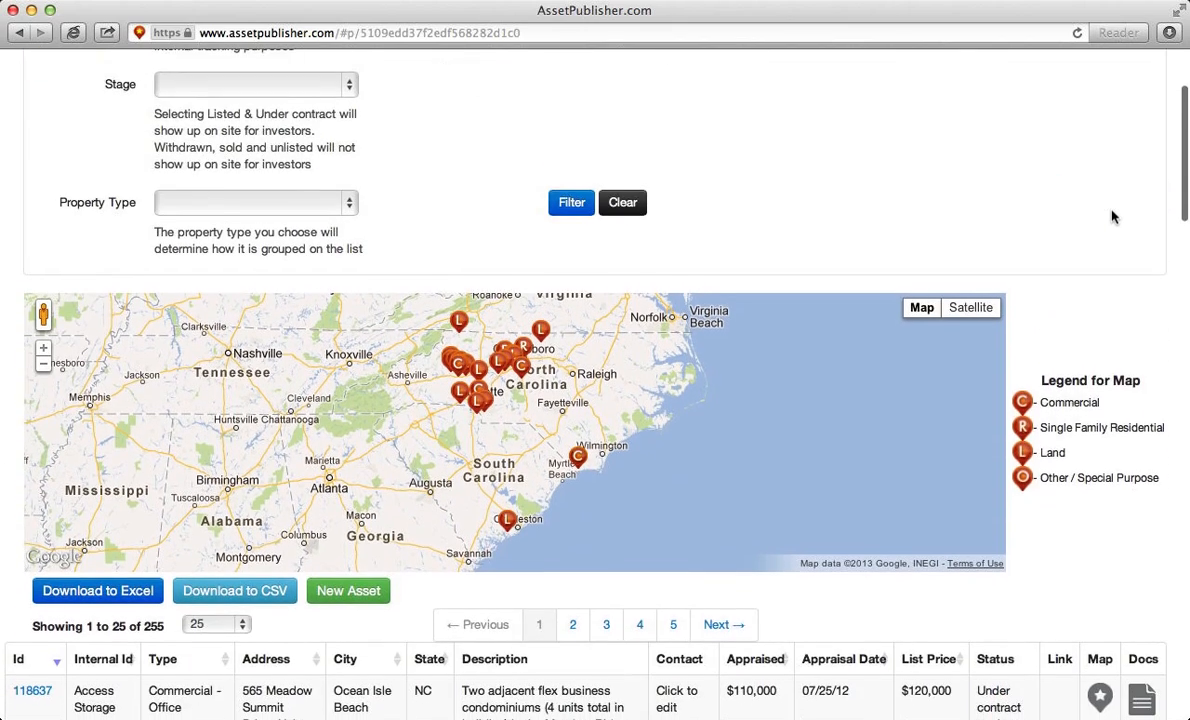
pyautogui.scroll(-2, 1112, 216)
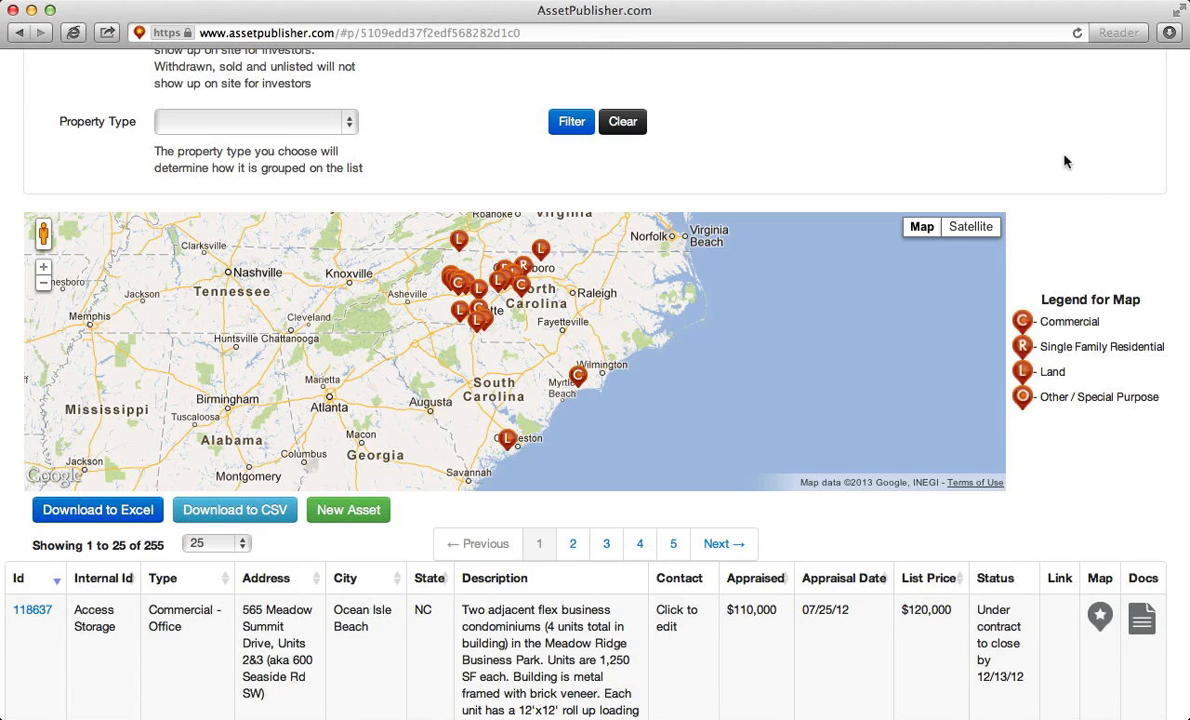
pyautogui.scroll(5, 1052, 147)
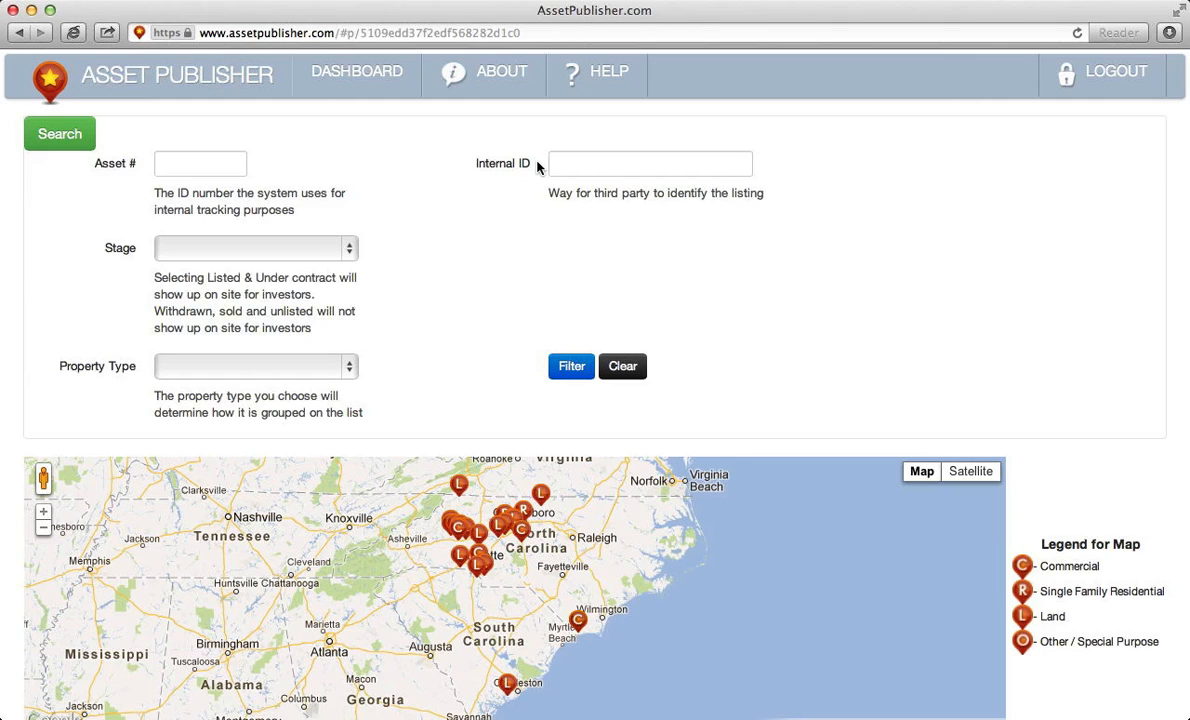
# - Search the Internal ID field for 'access' and review the results
pyautogui.click(579, 162)
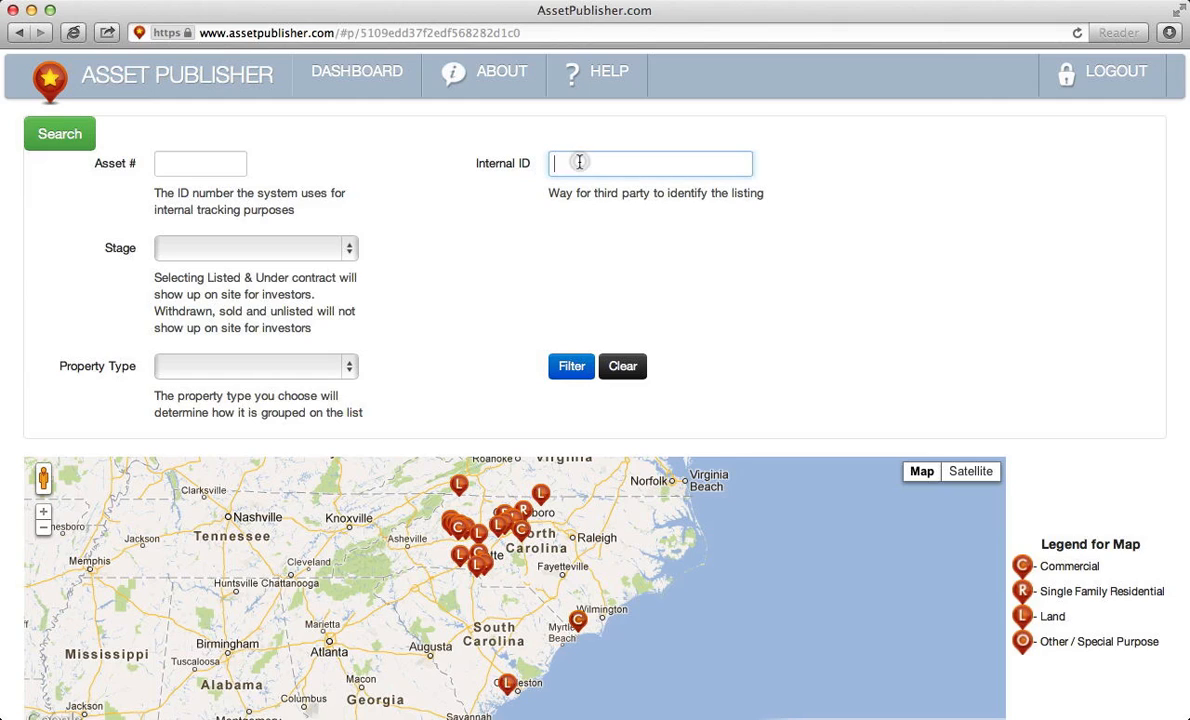
pyautogui.write('access')
pyautogui.press('Tab')
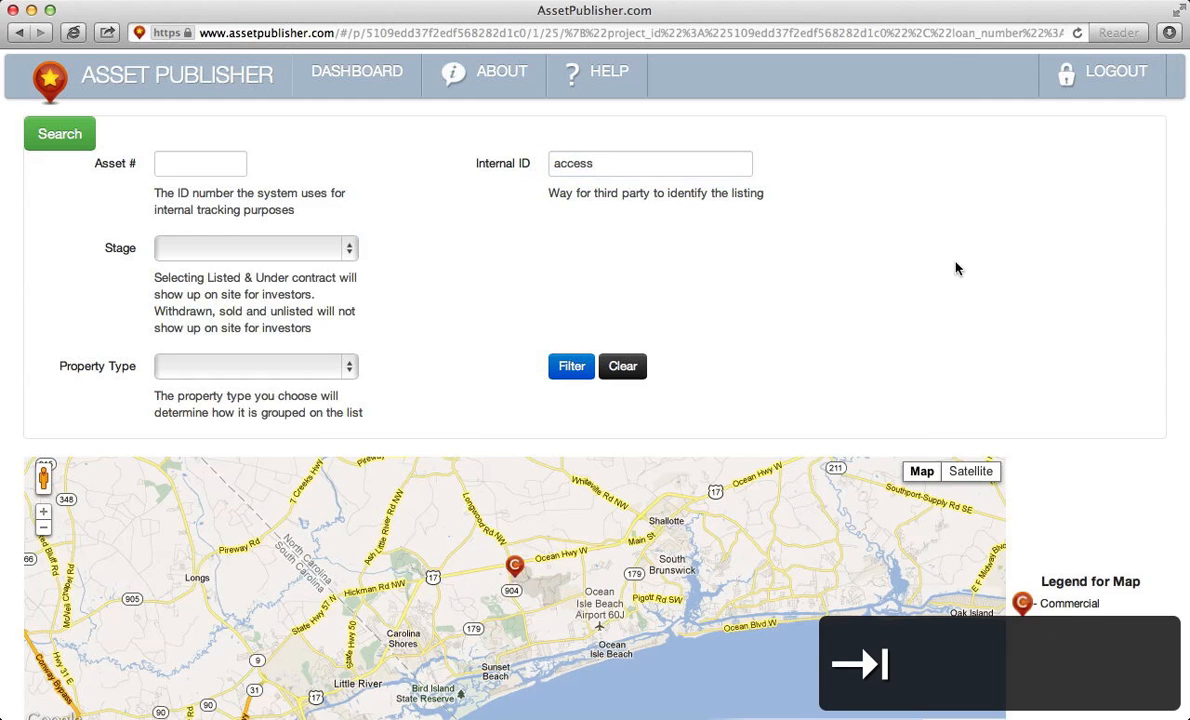
pyautogui.scroll(-5, 1123, 490)
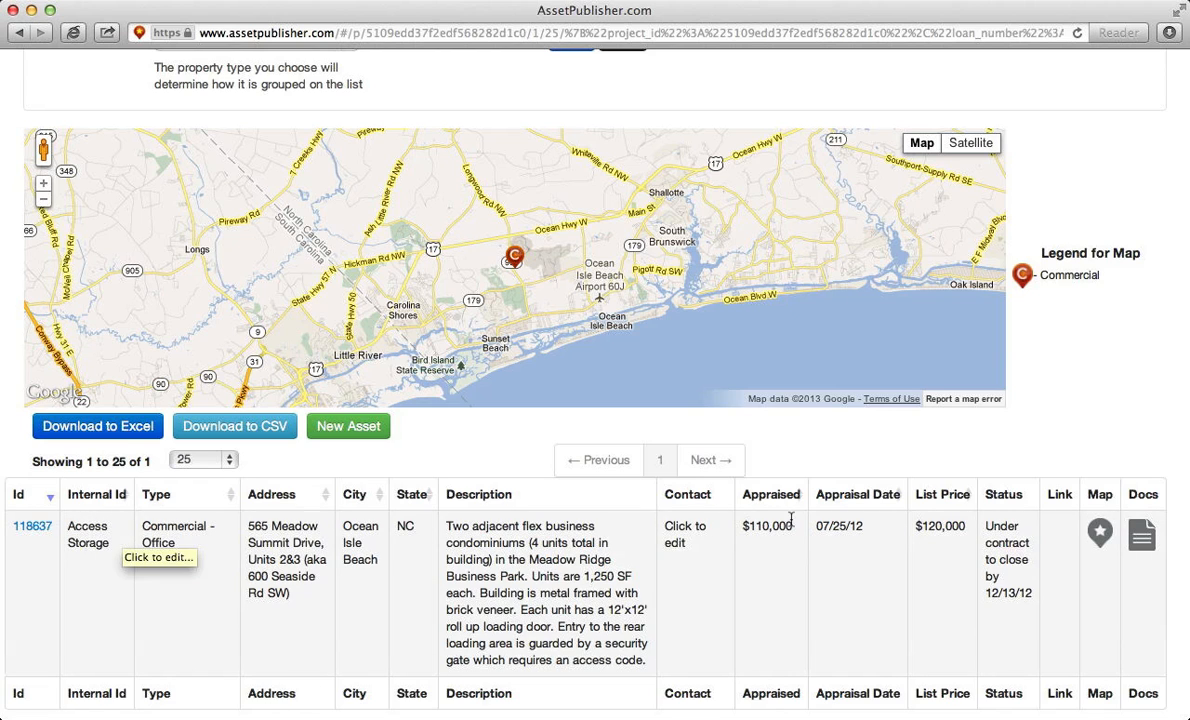
pyautogui.scroll(5, 1132, 409)
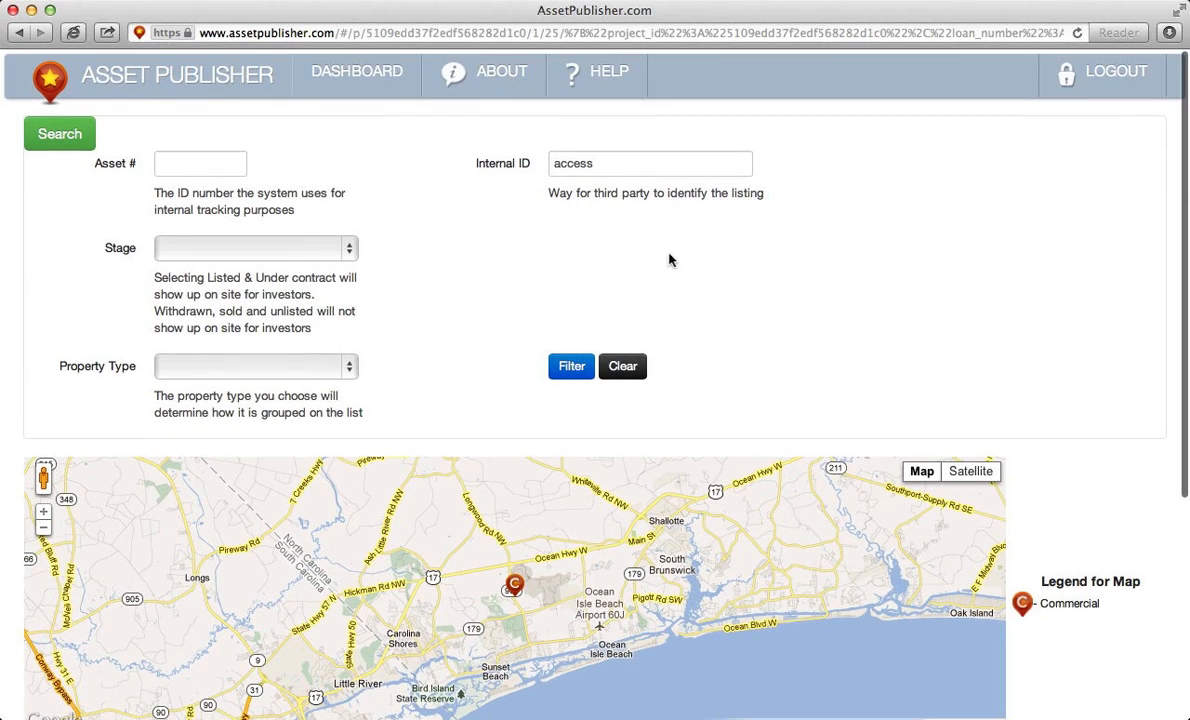
# - Replace the Internal ID search term with '1111' and review the five land listings
pyautogui.doubleClick(579, 163)
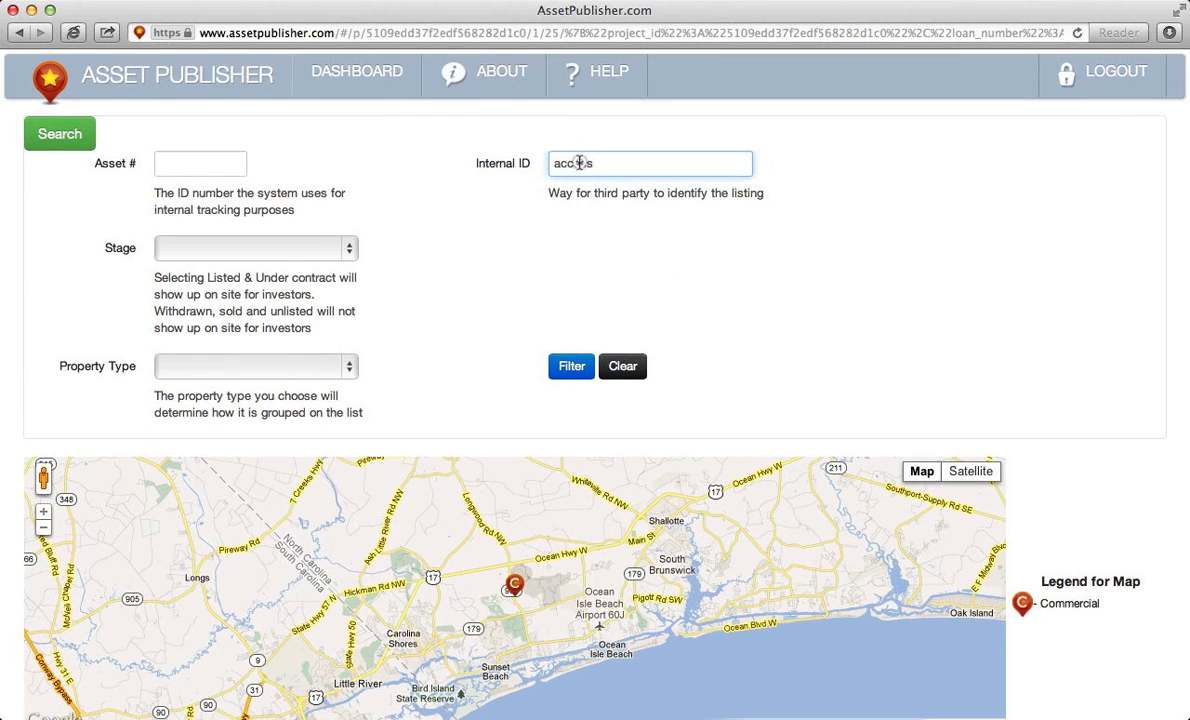
pyautogui.press('BackSpace')
pyautogui.write('11')
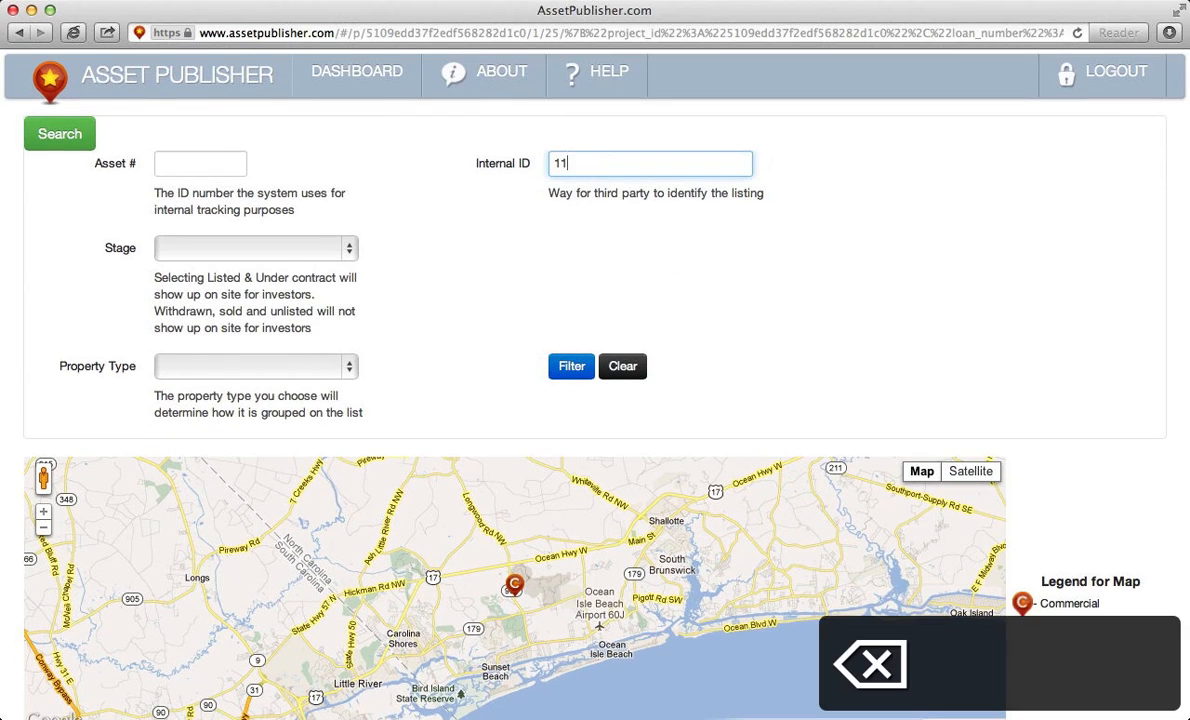
pyautogui.write('11')
pyautogui.press('Tab')
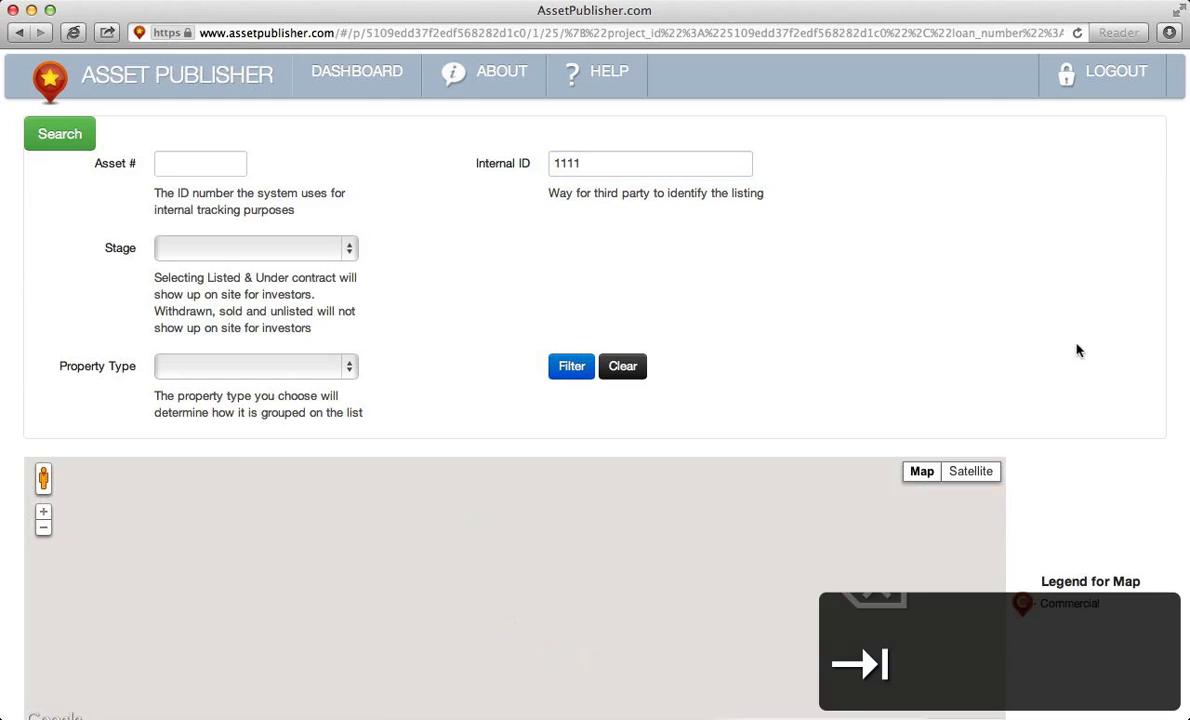
pyautogui.scroll(-1, 1120, 544)
pyautogui.scroll(-5, 1120, 544)
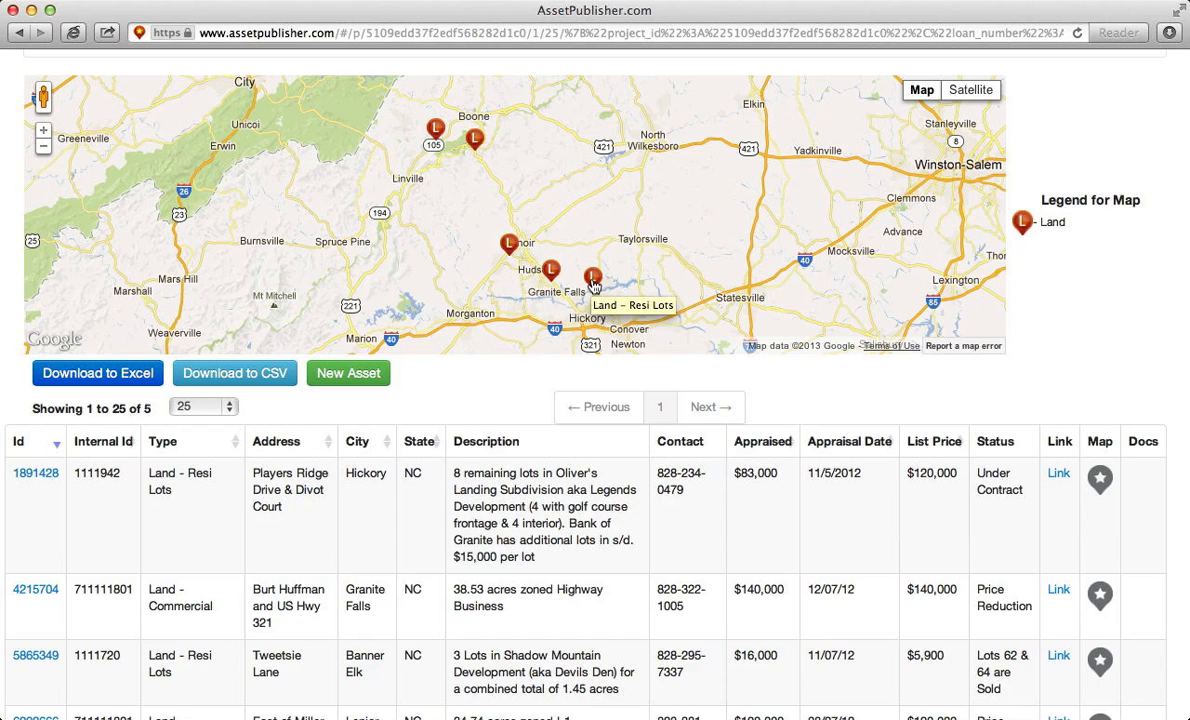
pyautogui.scroll(3, 1070, 347)
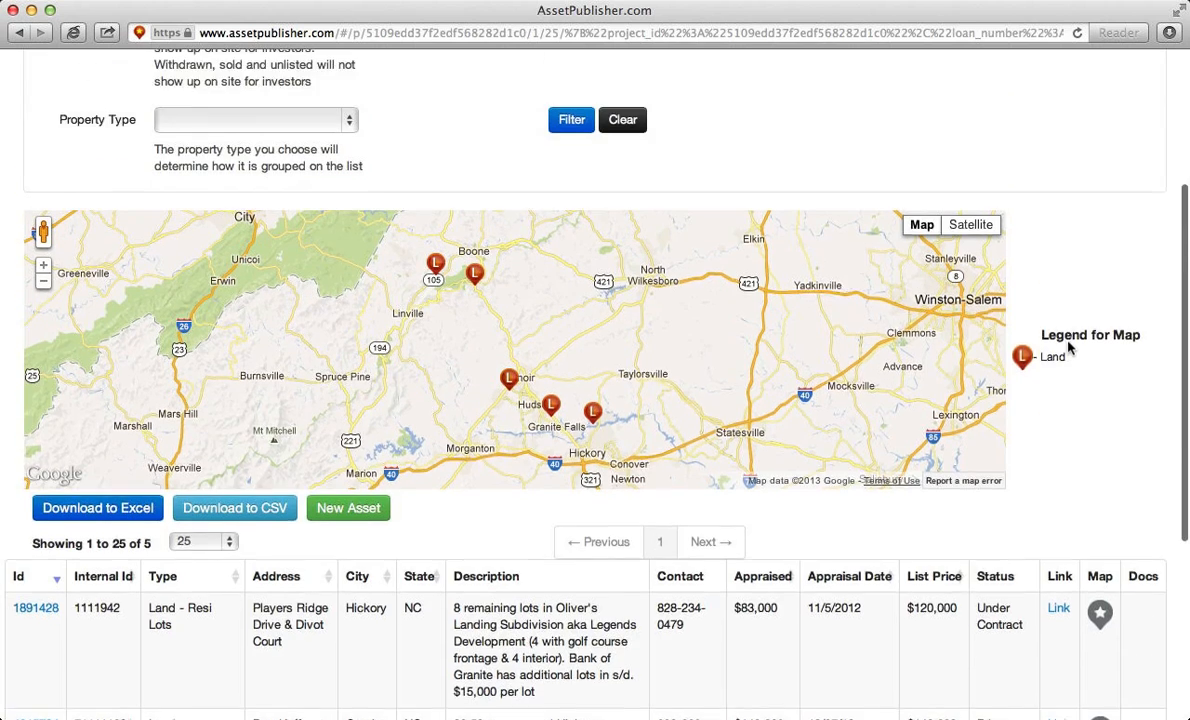
pyautogui.scroll(5, 1068, 347)
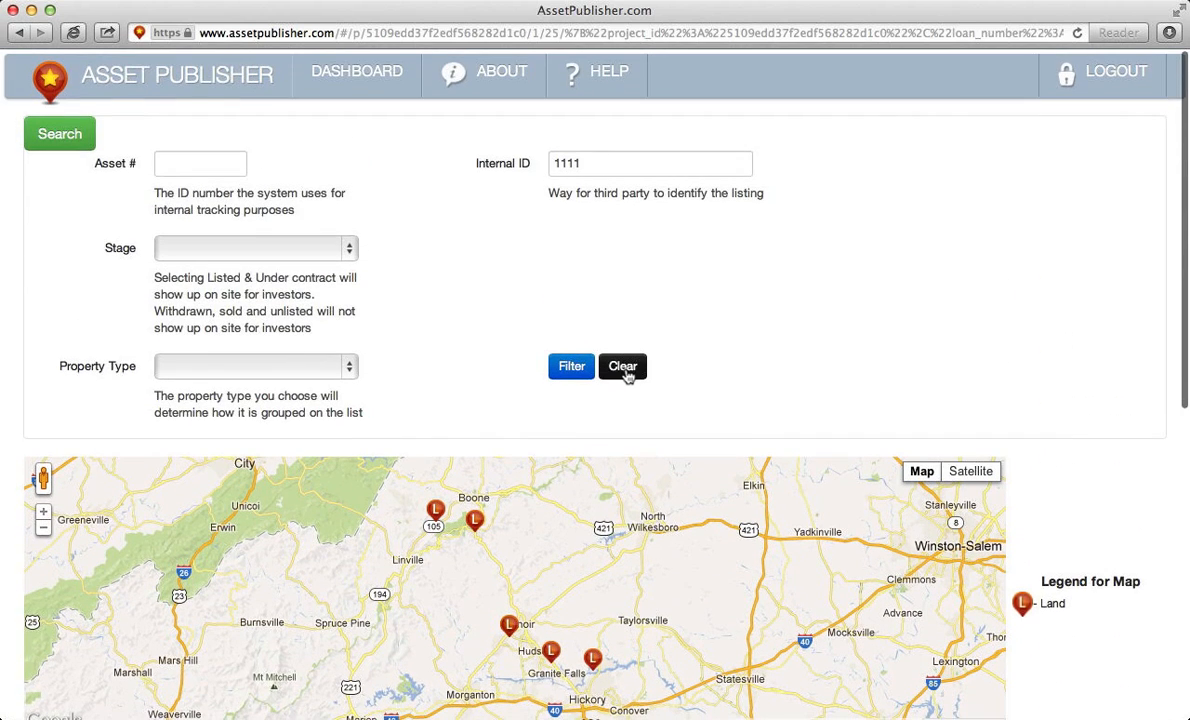
# - Clear the search and filter the assets to the Withdrawn stage
pyautogui.click(624, 369)
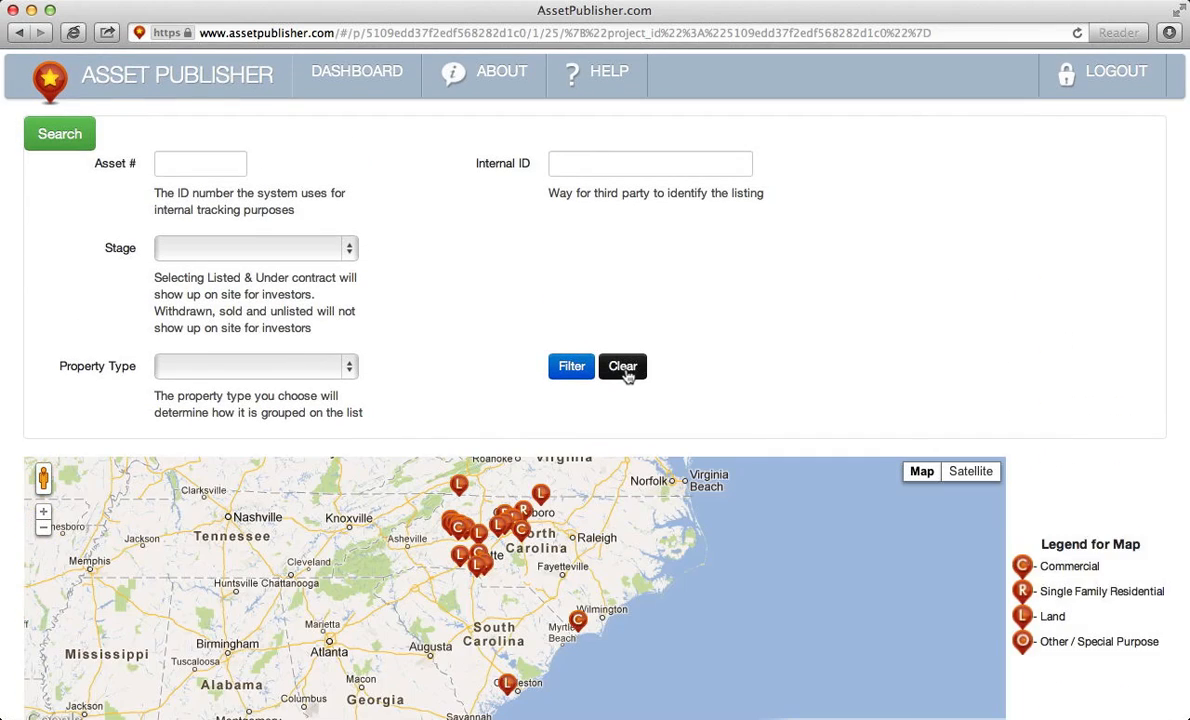
pyautogui.click(341, 252)
pyautogui.click(300, 340)
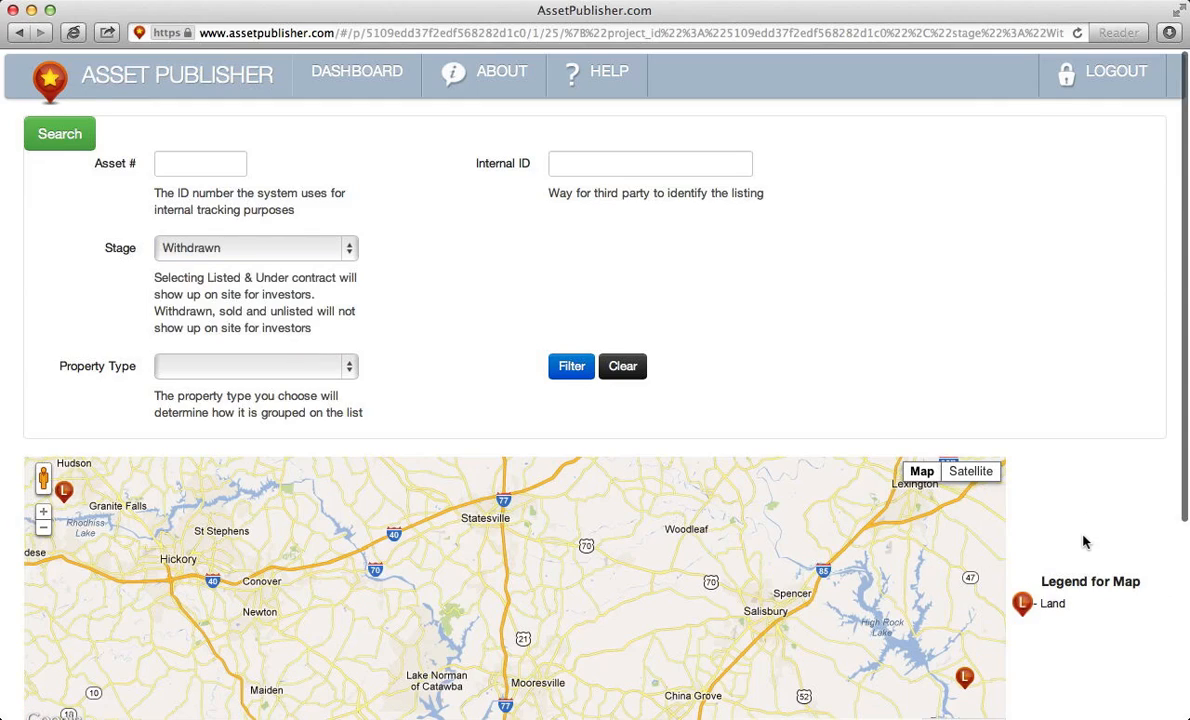
pyautogui.scroll(-3, 1083, 541)
pyautogui.scroll(-2, 1083, 541)
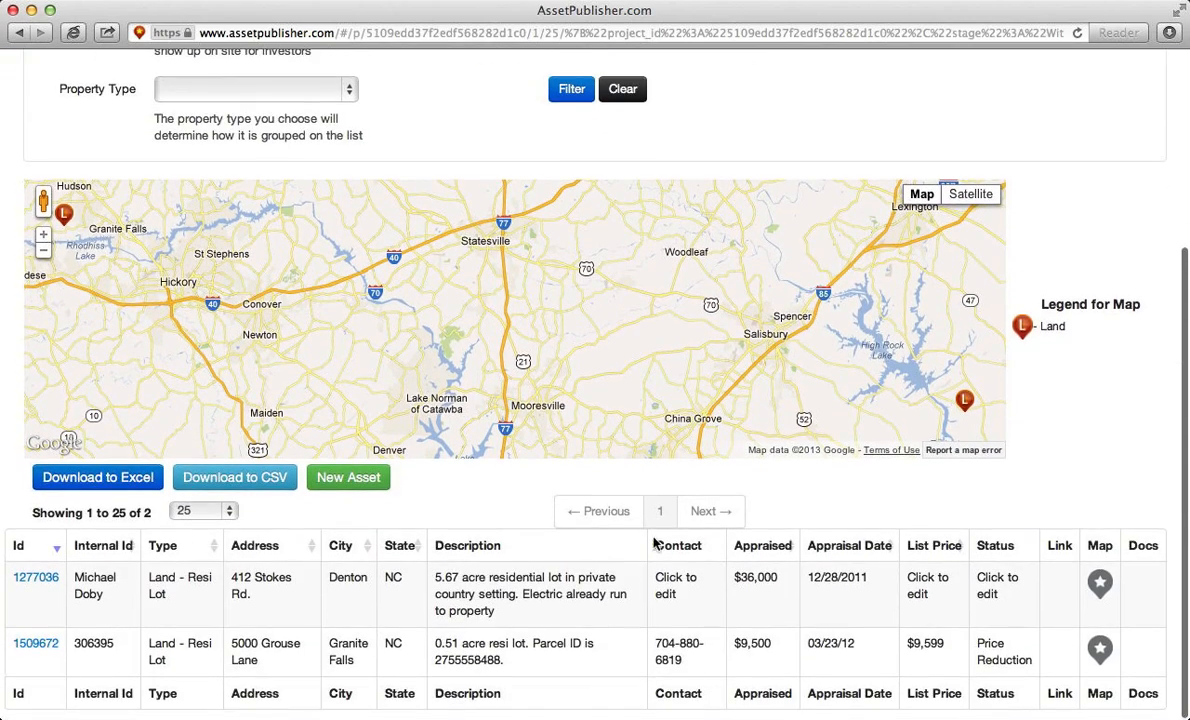
# - Change asset 1277036's stage to Listed, save it, and return to the list
pyautogui.click(35, 580)
pyautogui.scroll(5, 35, 585)
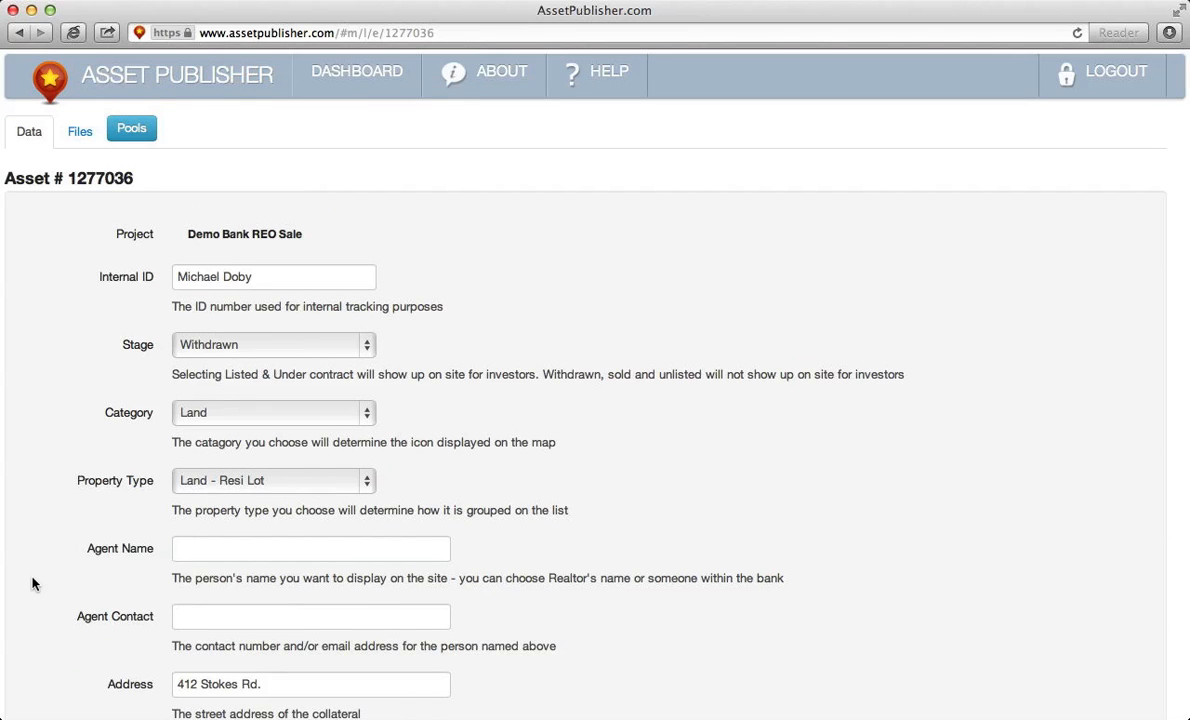
pyautogui.click(245, 346)
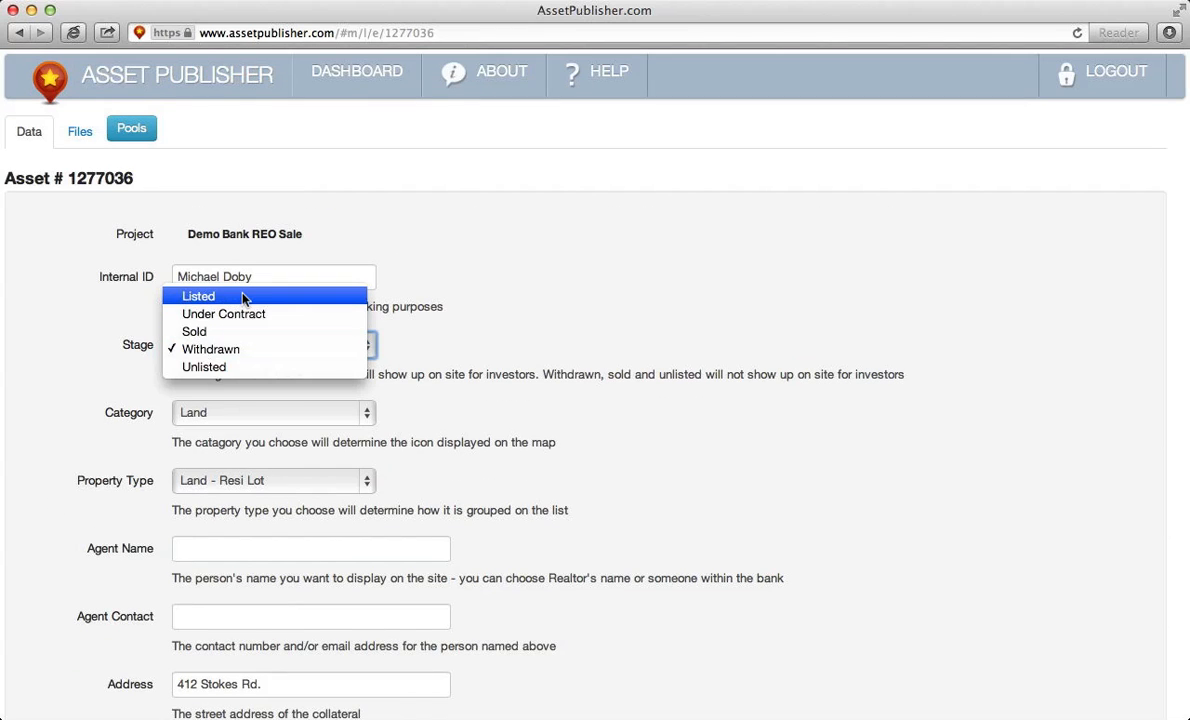
pyautogui.click(243, 297)
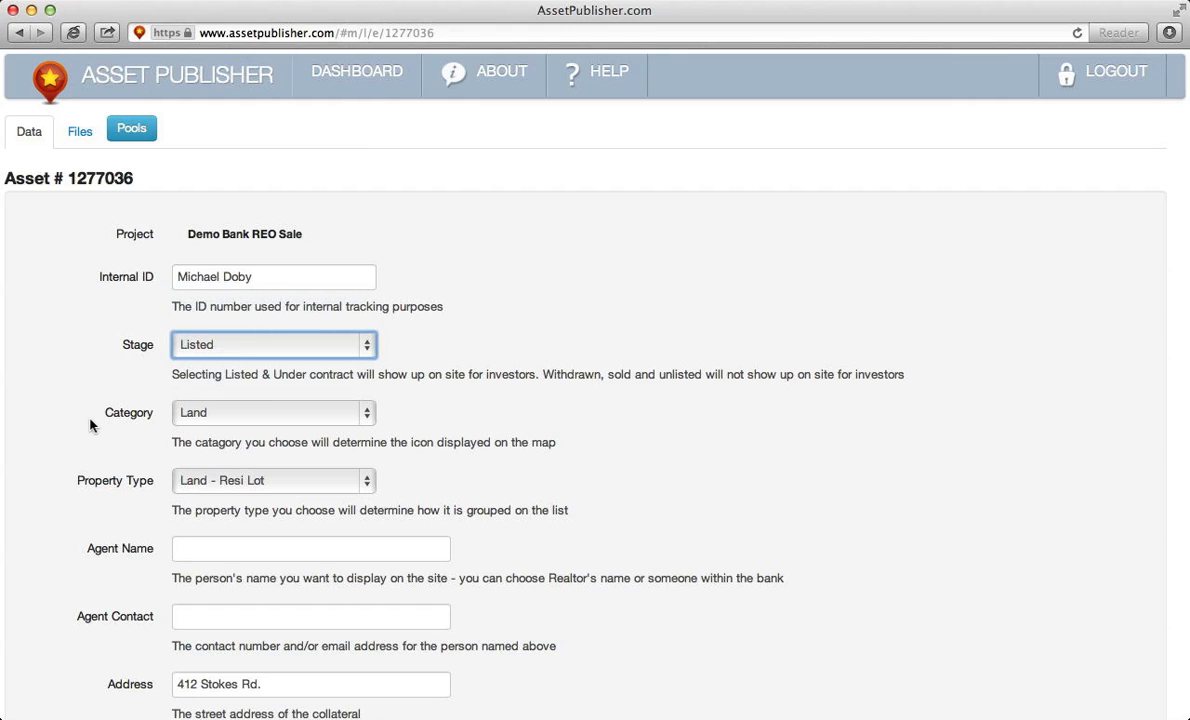
pyautogui.scroll(-10, 90, 425)
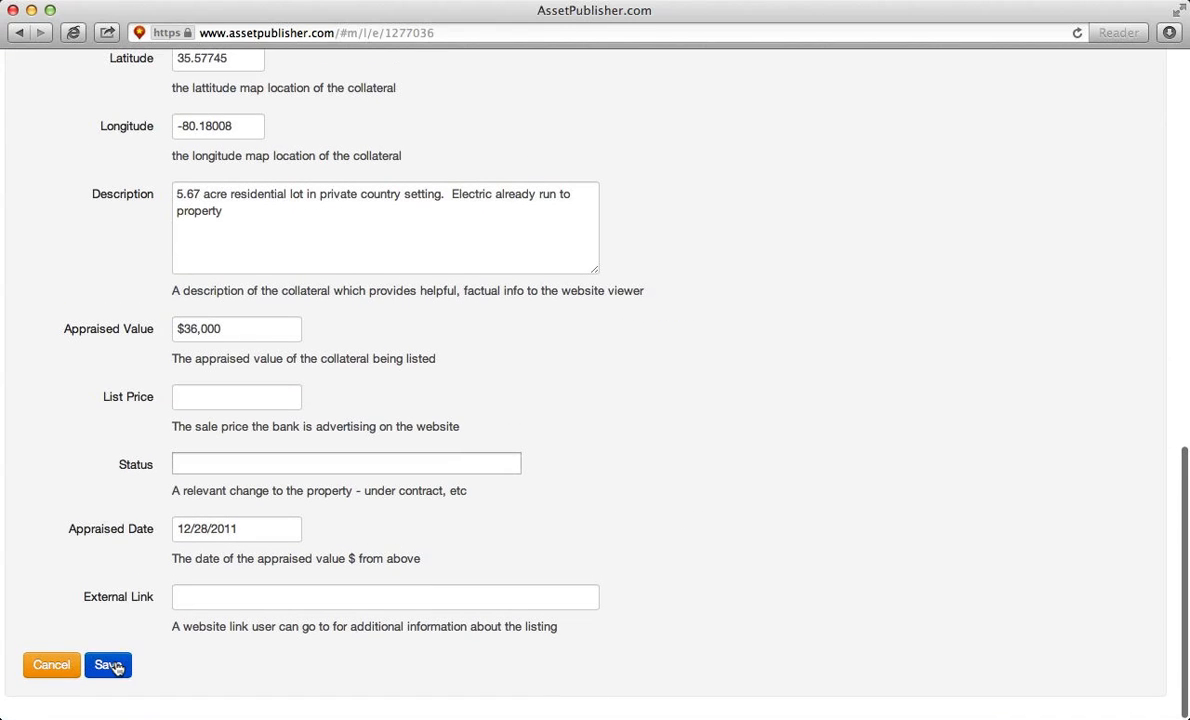
pyautogui.click(108, 665)
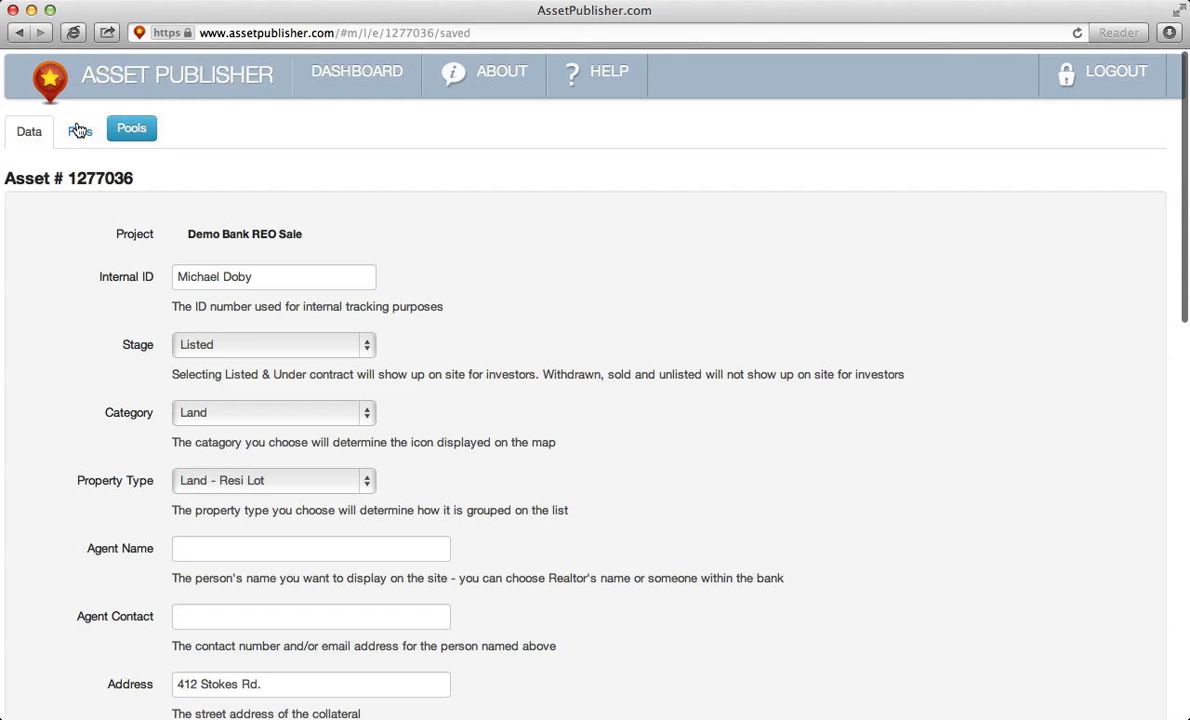
pyautogui.click(18, 33)
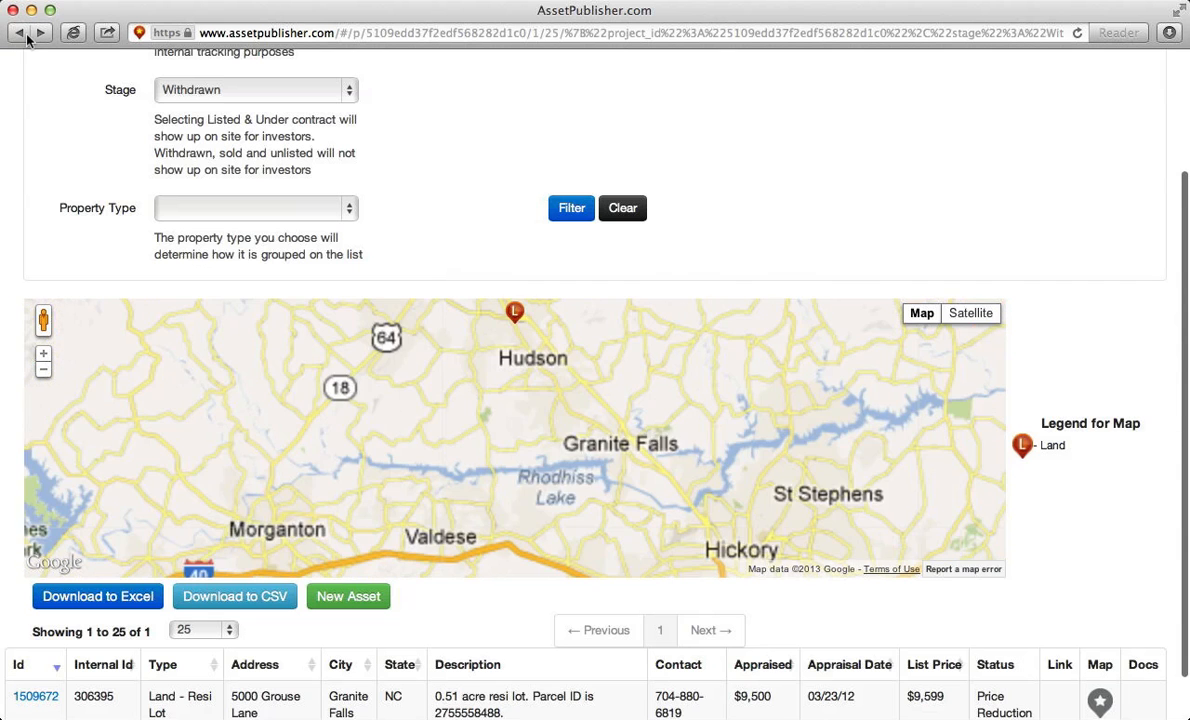
# - Clear the stage filter and search across all 256 assets
pyautogui.scroll(4, 1116, 393)
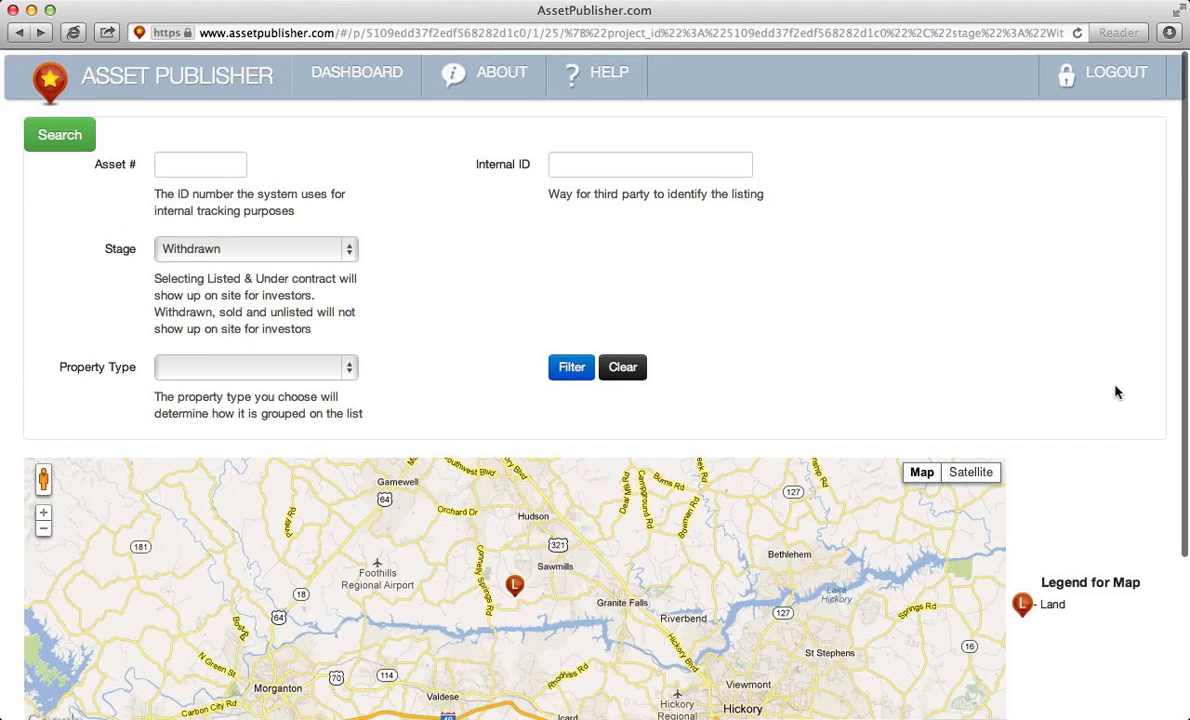
pyautogui.click(624, 366)
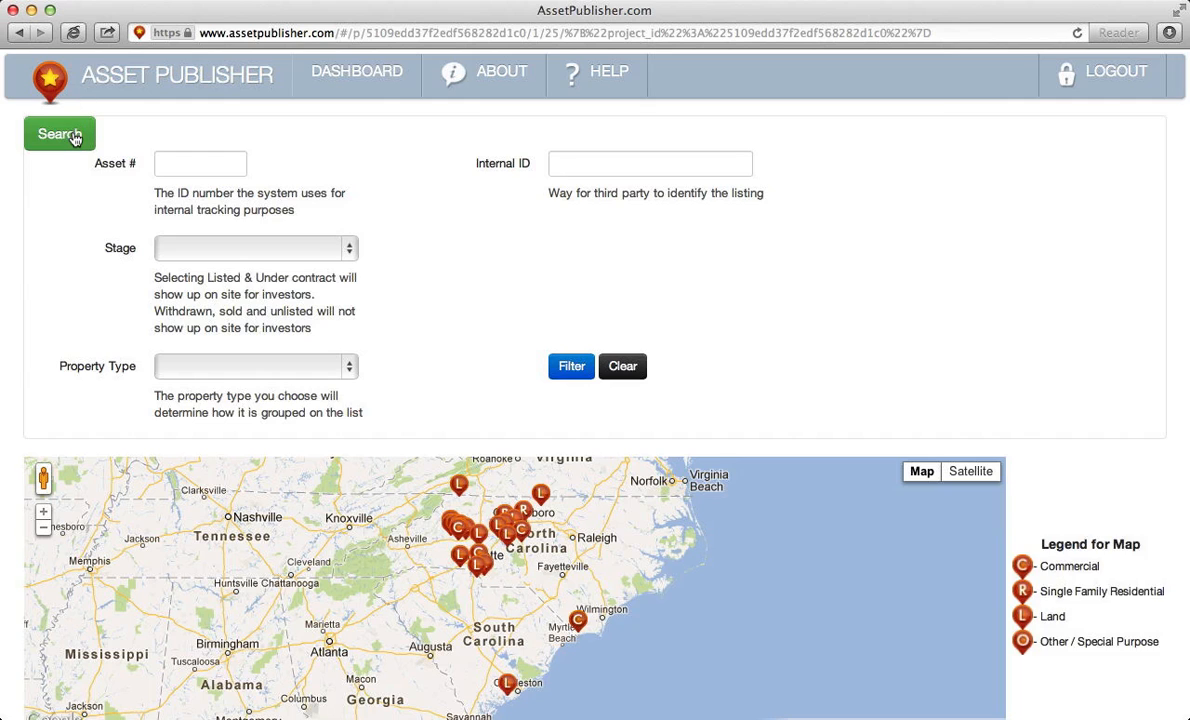
pyautogui.click(75, 137)
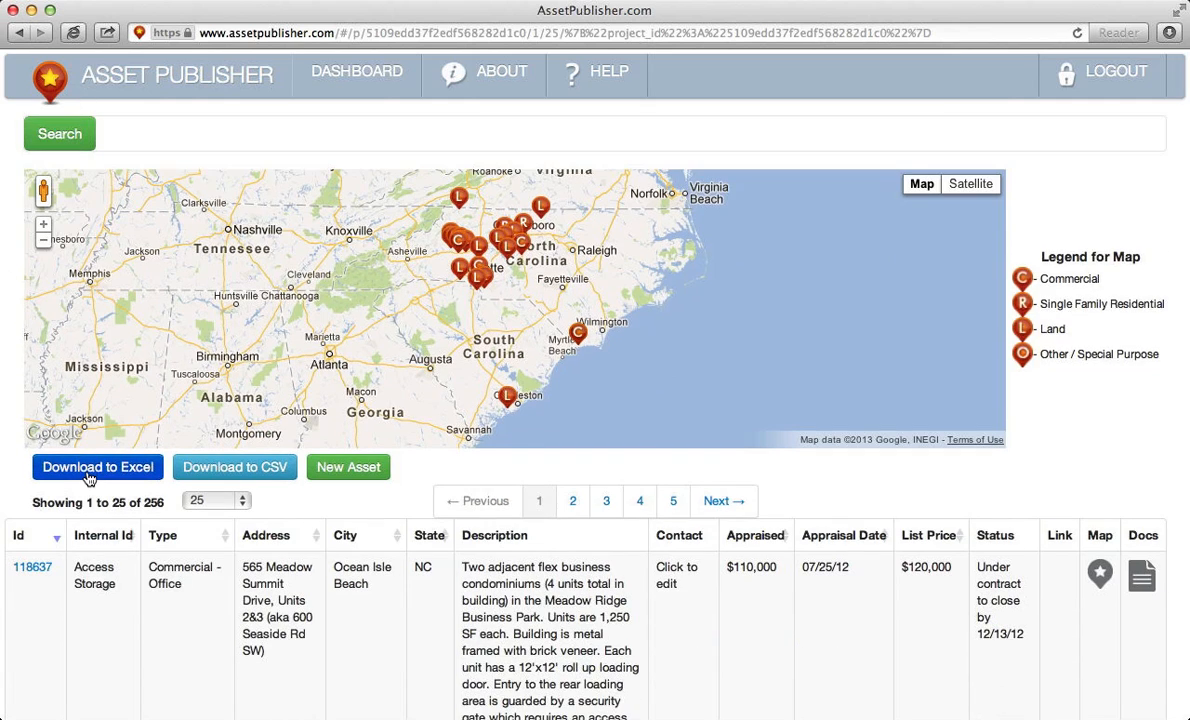
# - Export the asset list to Excel and open the downloaded search-1.xls
pyautogui.click(89, 478)
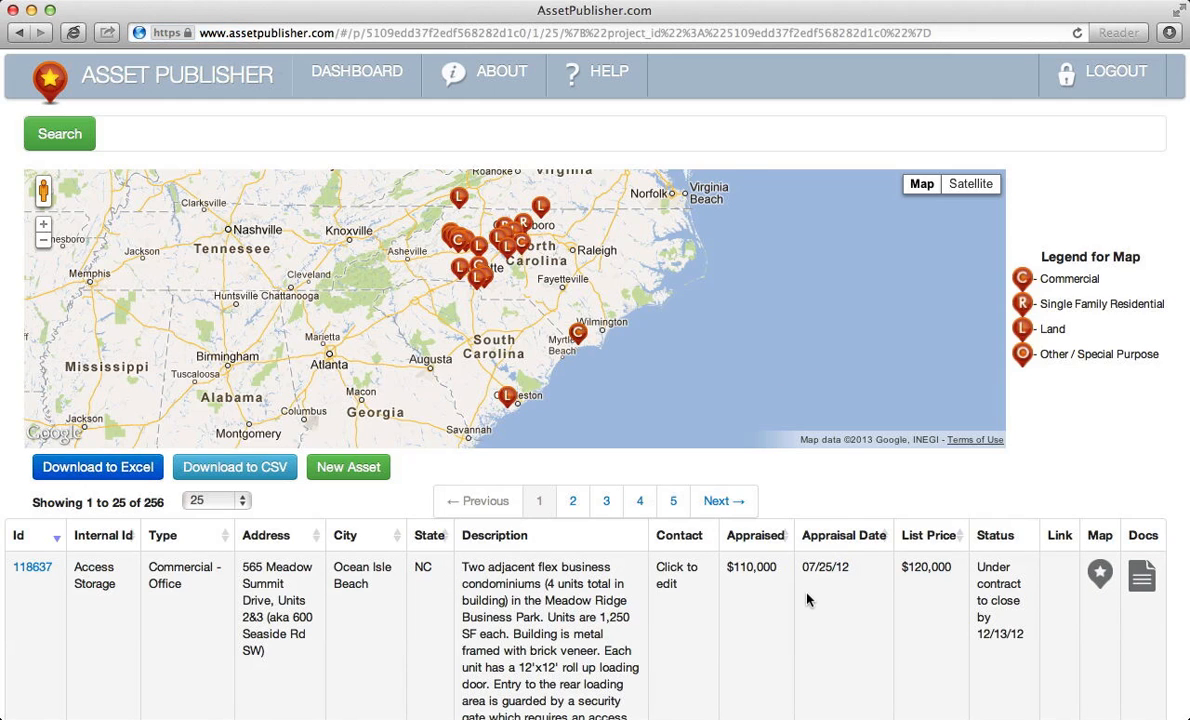
pyautogui.scroll(-3, 808, 598)
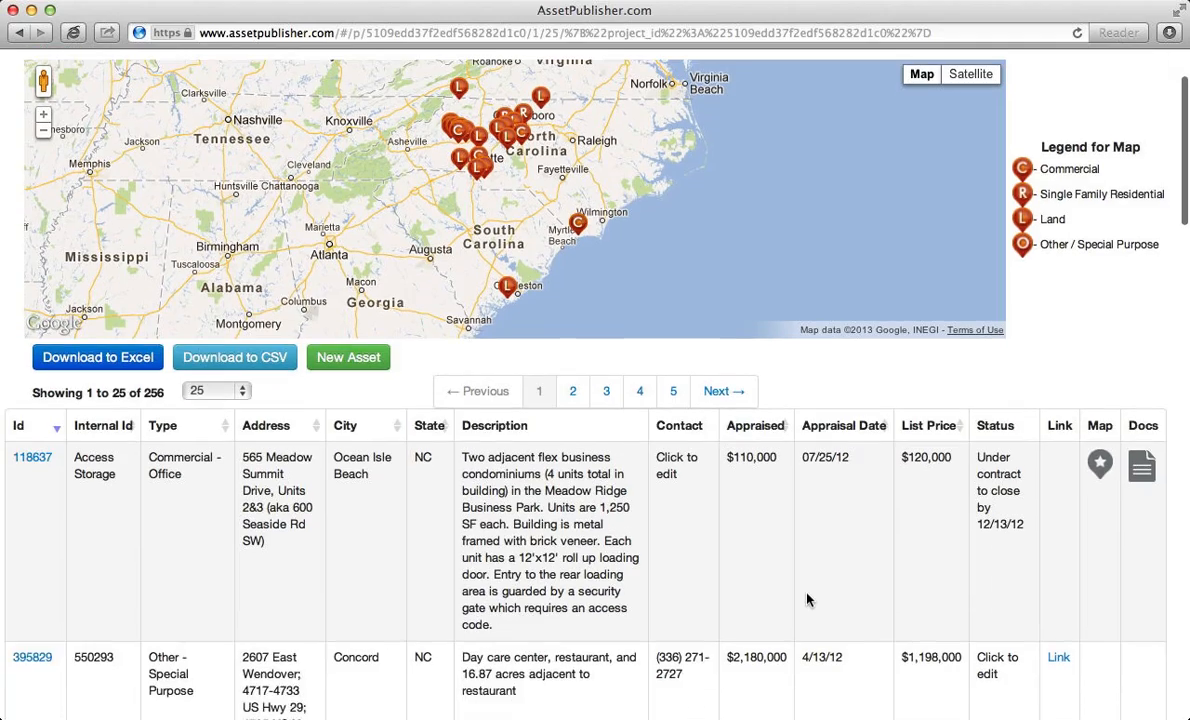
pyautogui.click(822, 711)
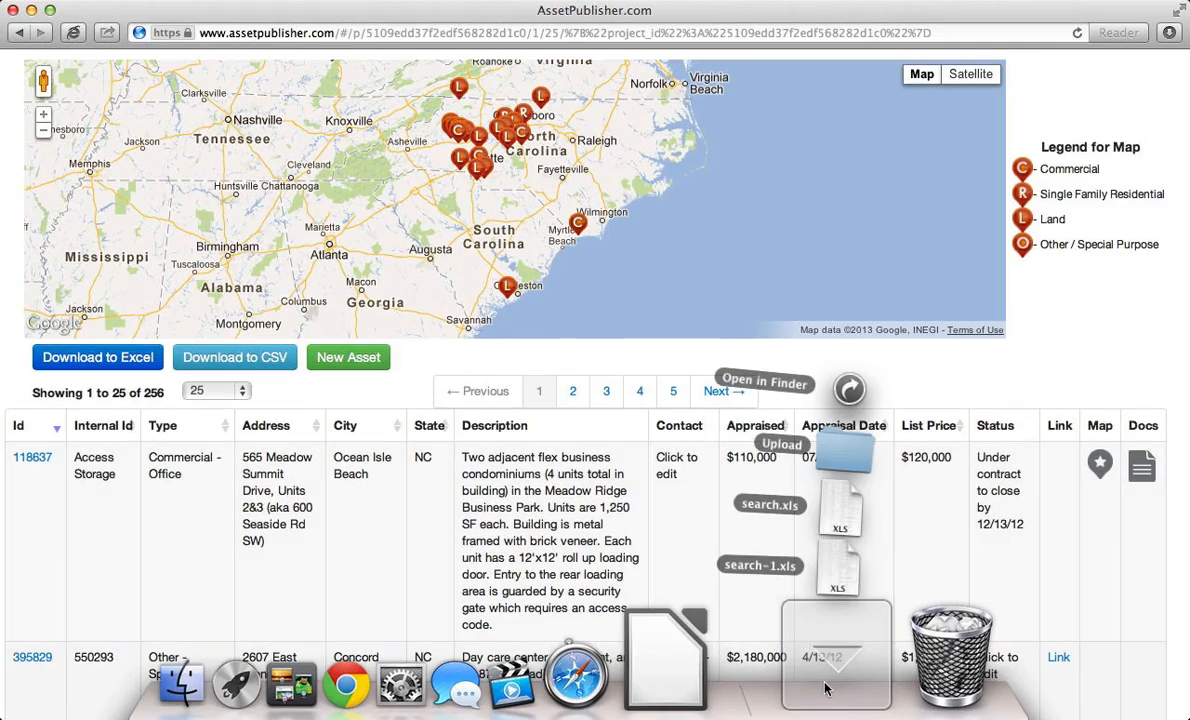
pyautogui.click(860, 575)
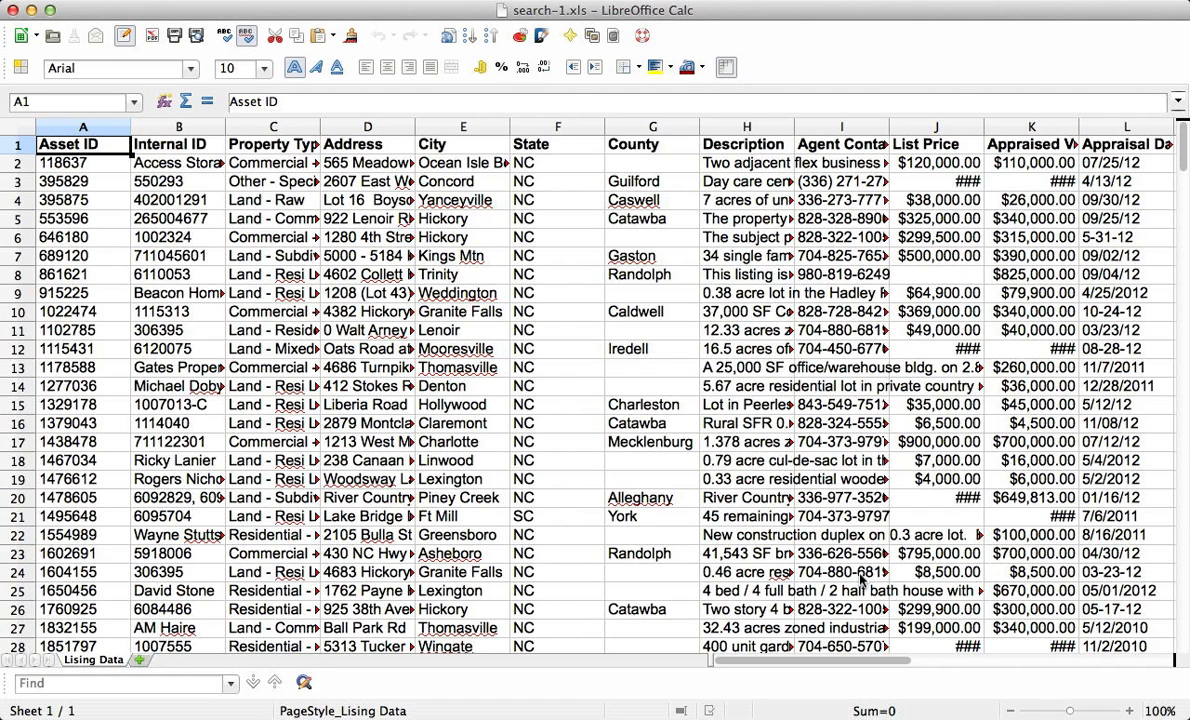
# - Check the Internal ID column in cell B1, then switch back to Safari
pyautogui.click(214, 144)
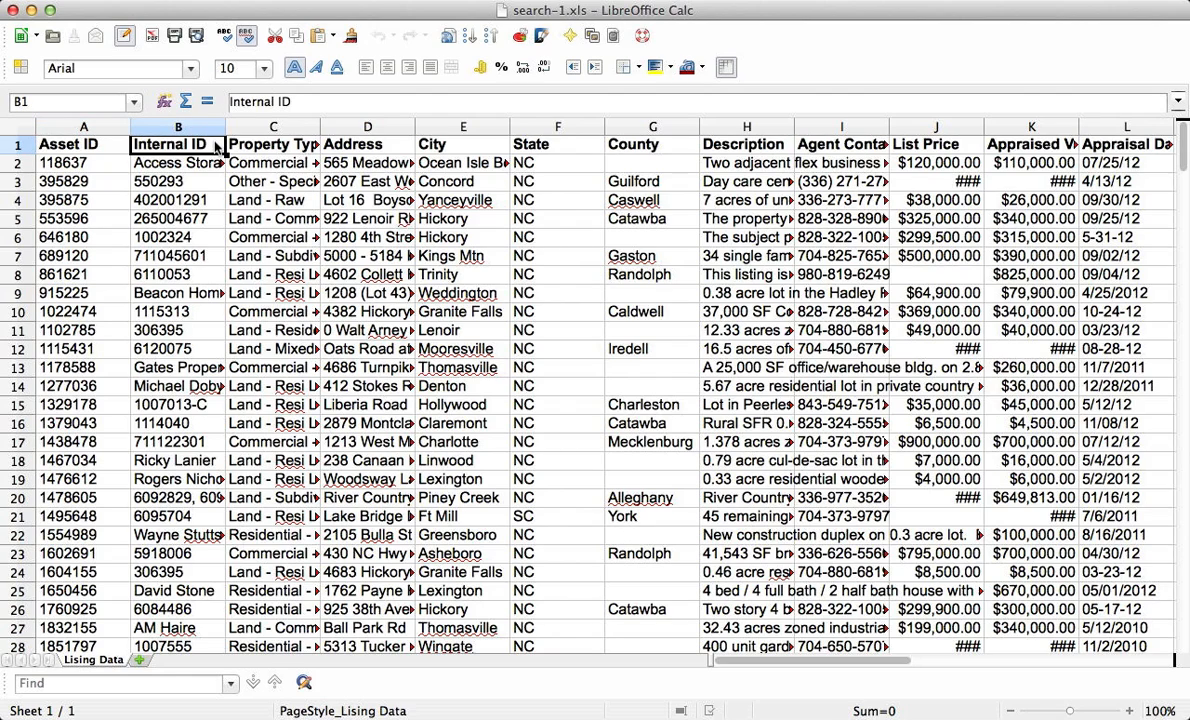
pyautogui.press('super+Tab')
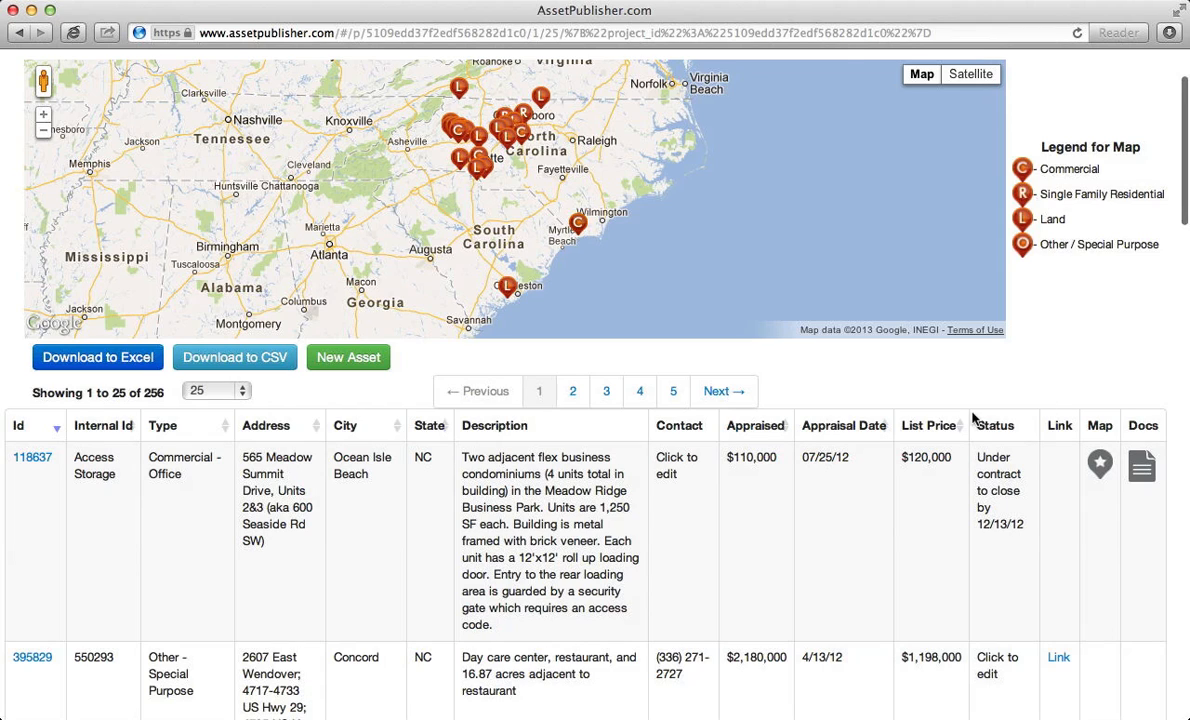
# - Start a new asset under the Demo Bank REO Sale project
pyautogui.click(366, 367)
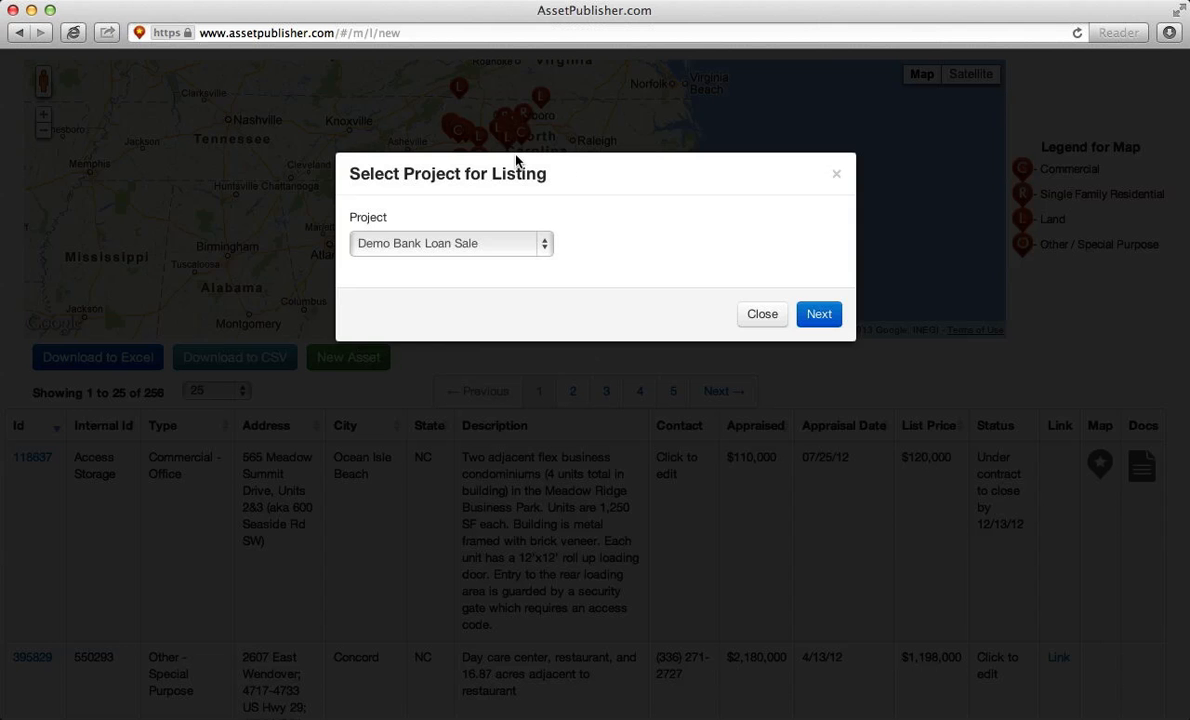
pyautogui.click(537, 250)
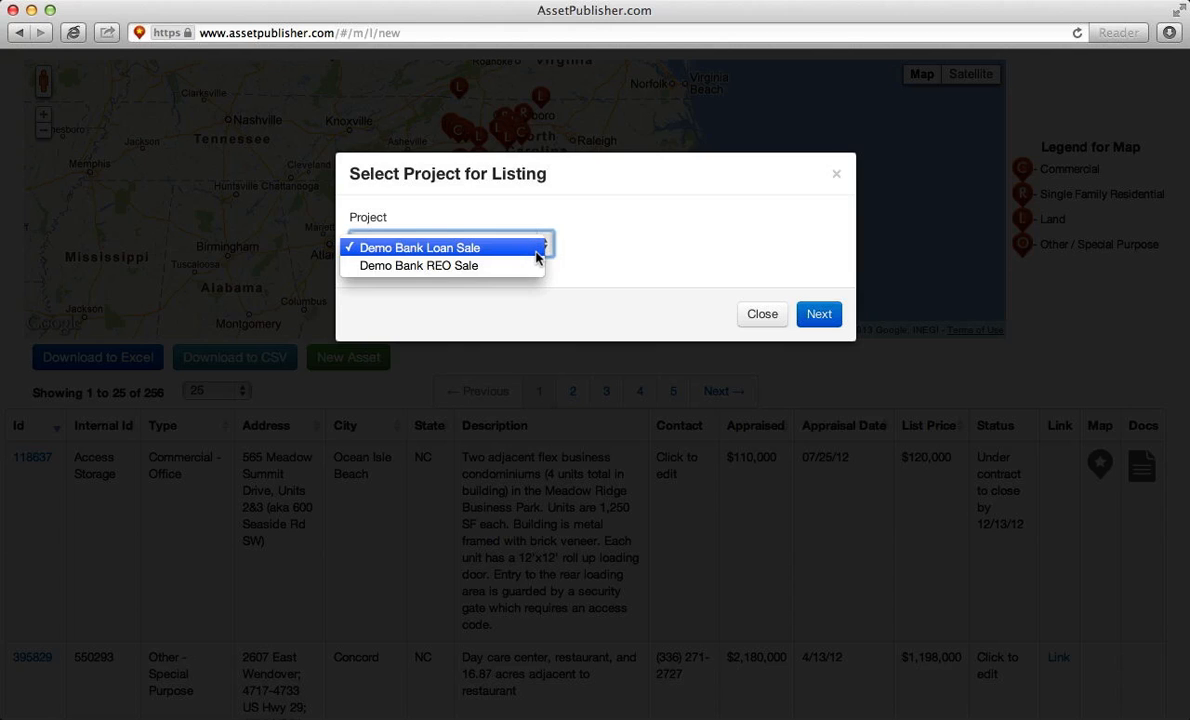
pyautogui.click(535, 267)
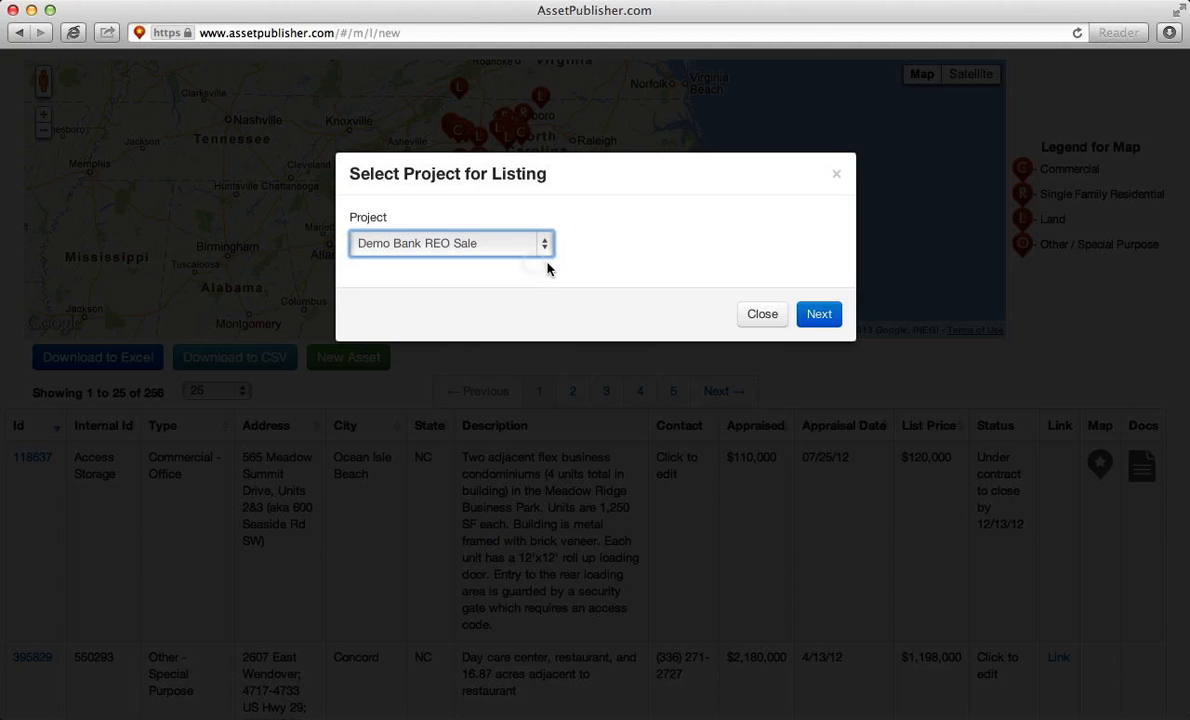
pyautogui.click(819, 316)
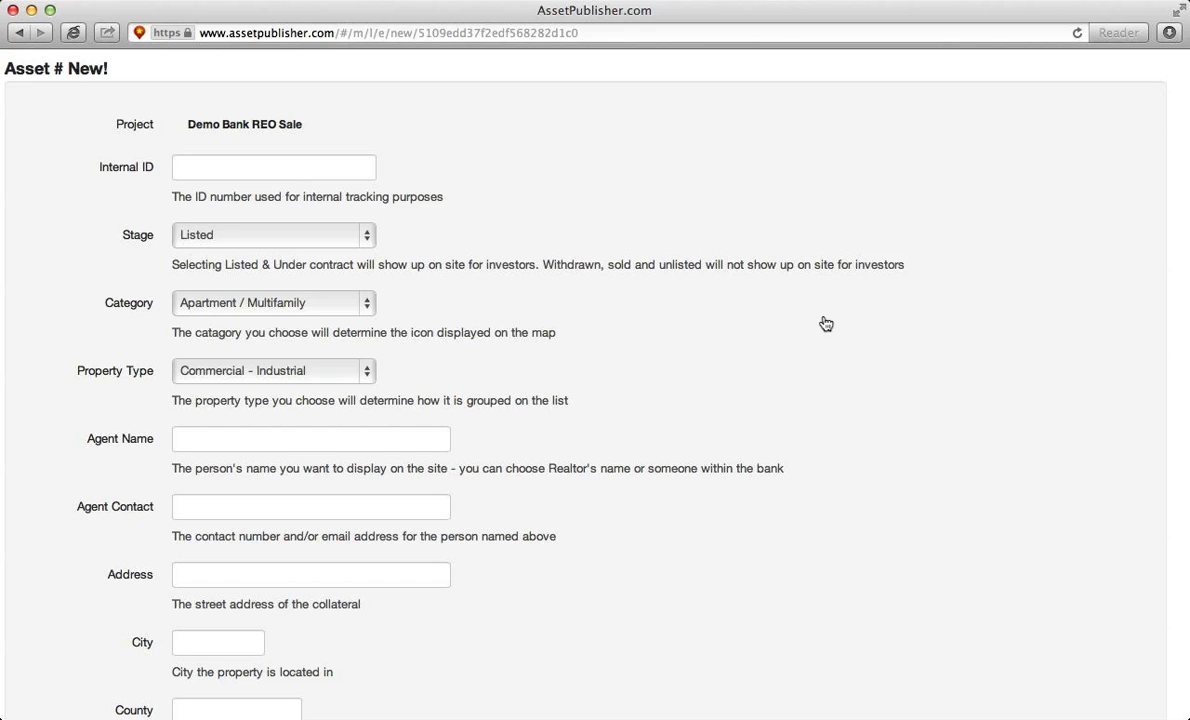
# - Switch the new asset's stage to Unlisted, then back to Listed
pyautogui.click(324, 228)
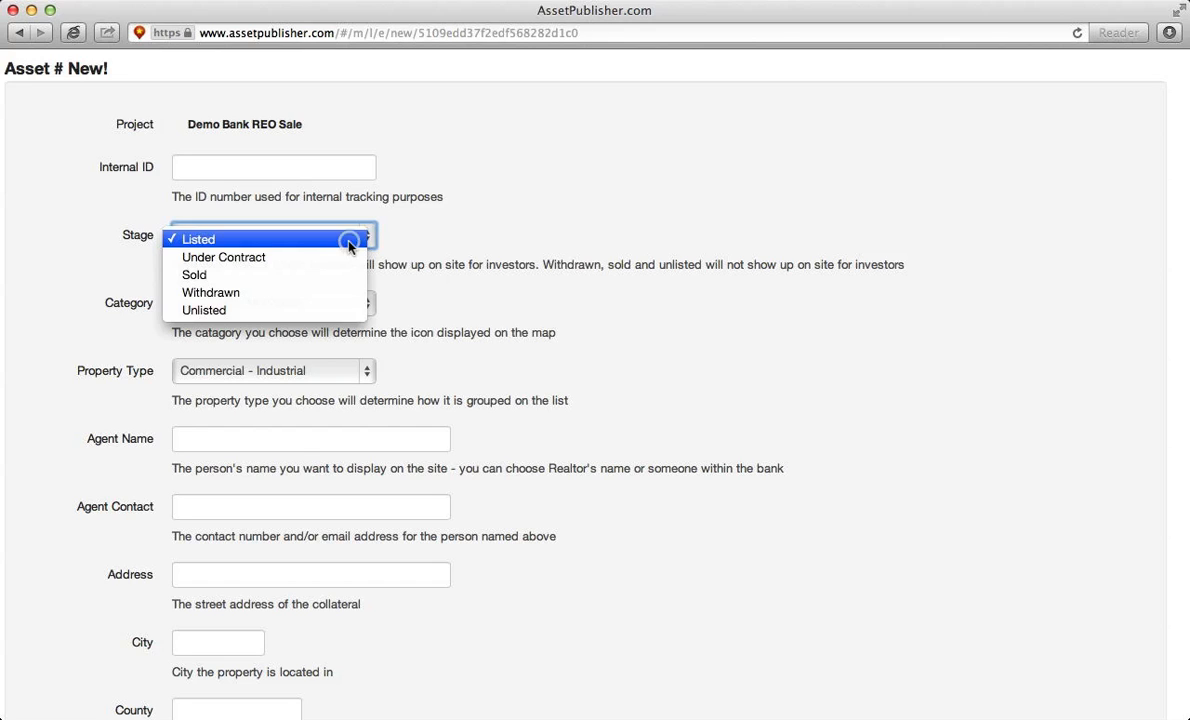
pyautogui.click(312, 311)
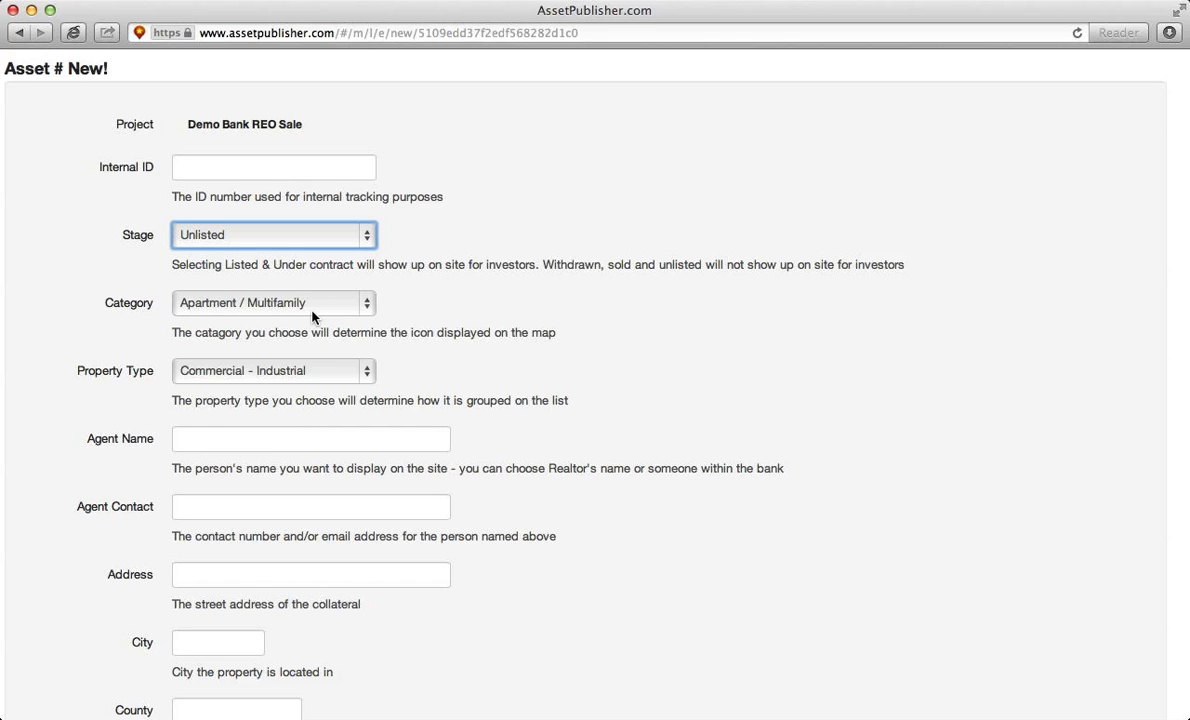
pyautogui.click(296, 226)
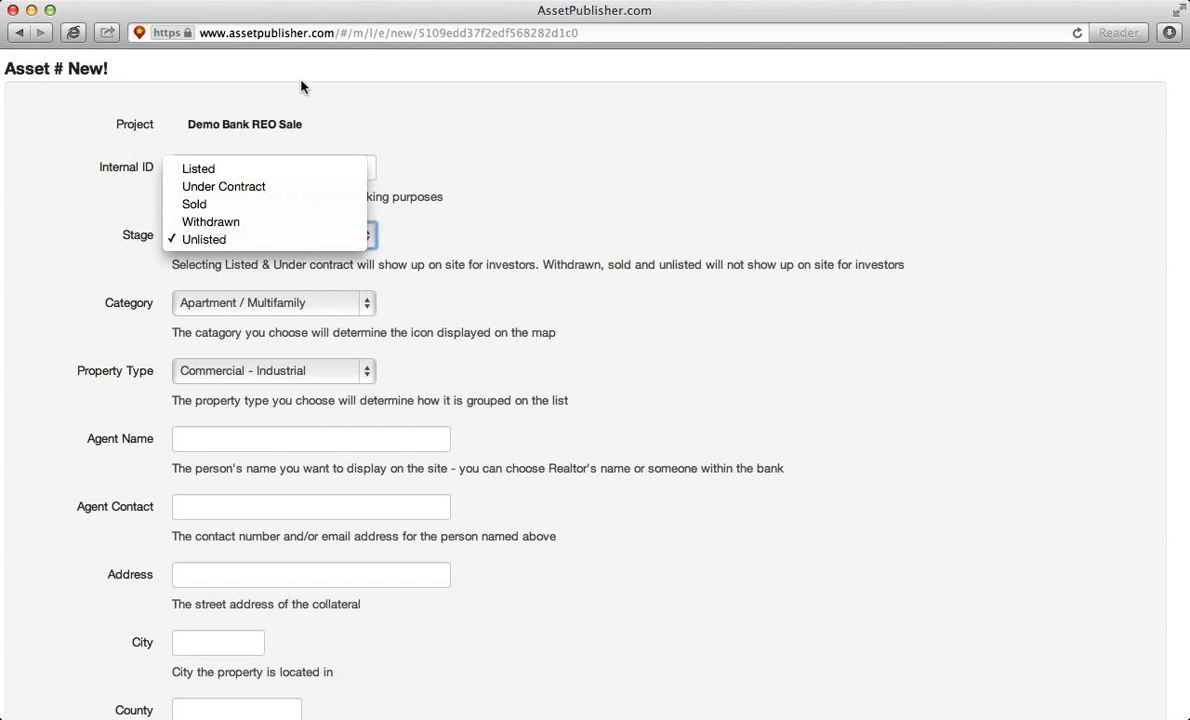
pyautogui.click(266, 170)
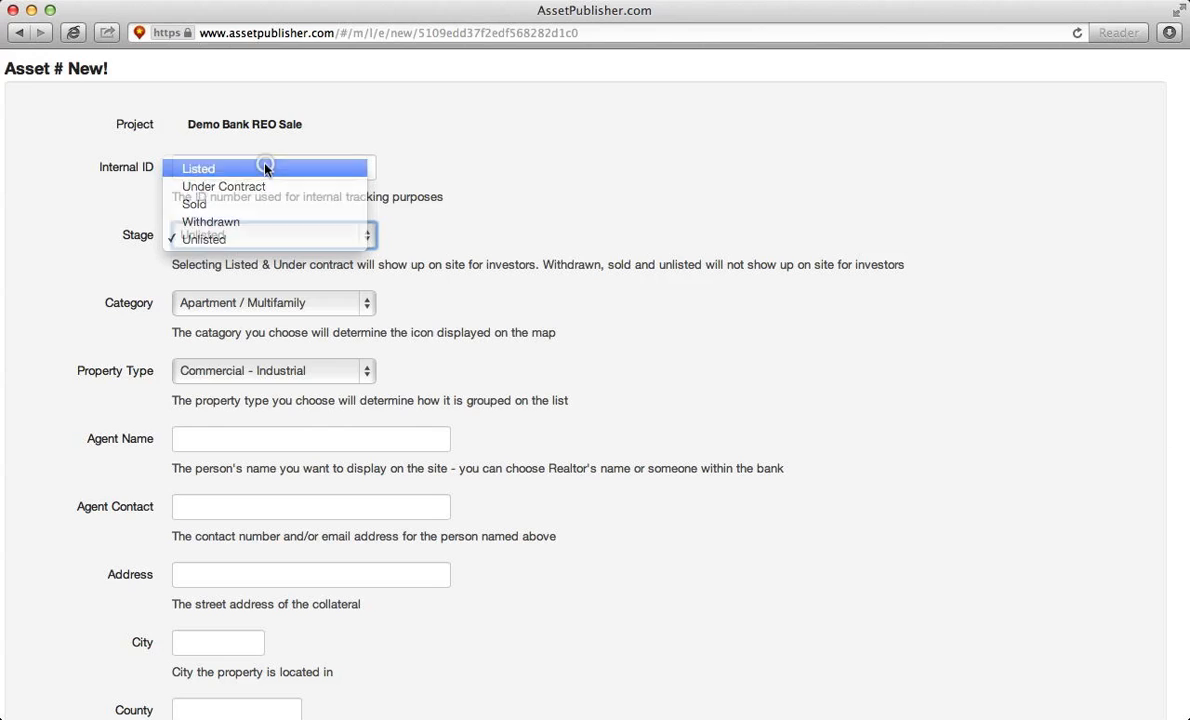
pyautogui.click(522, 204)
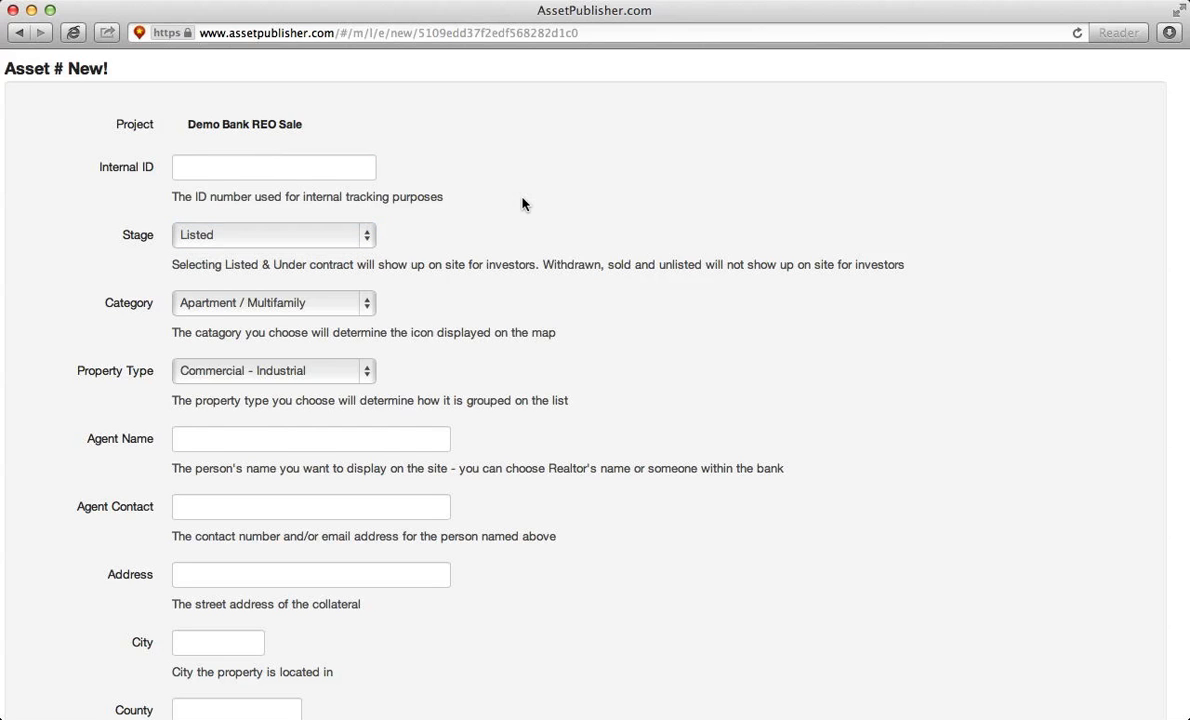